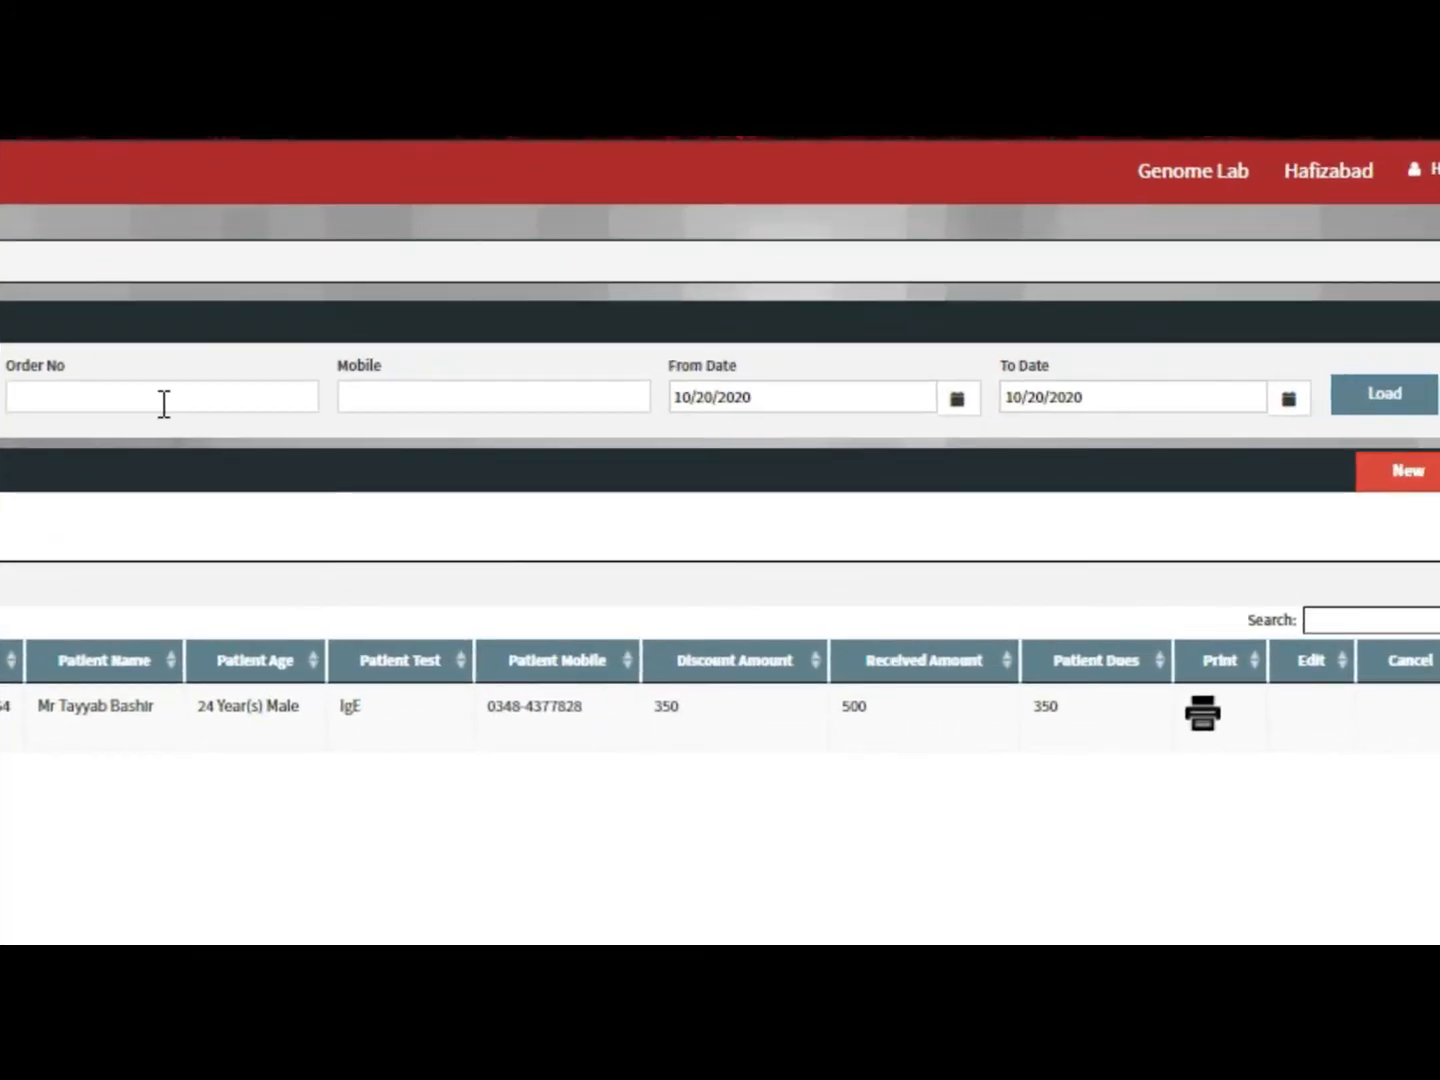
Set the order list's From Date to 10/19/2020 and load the orders
click(427, 405)
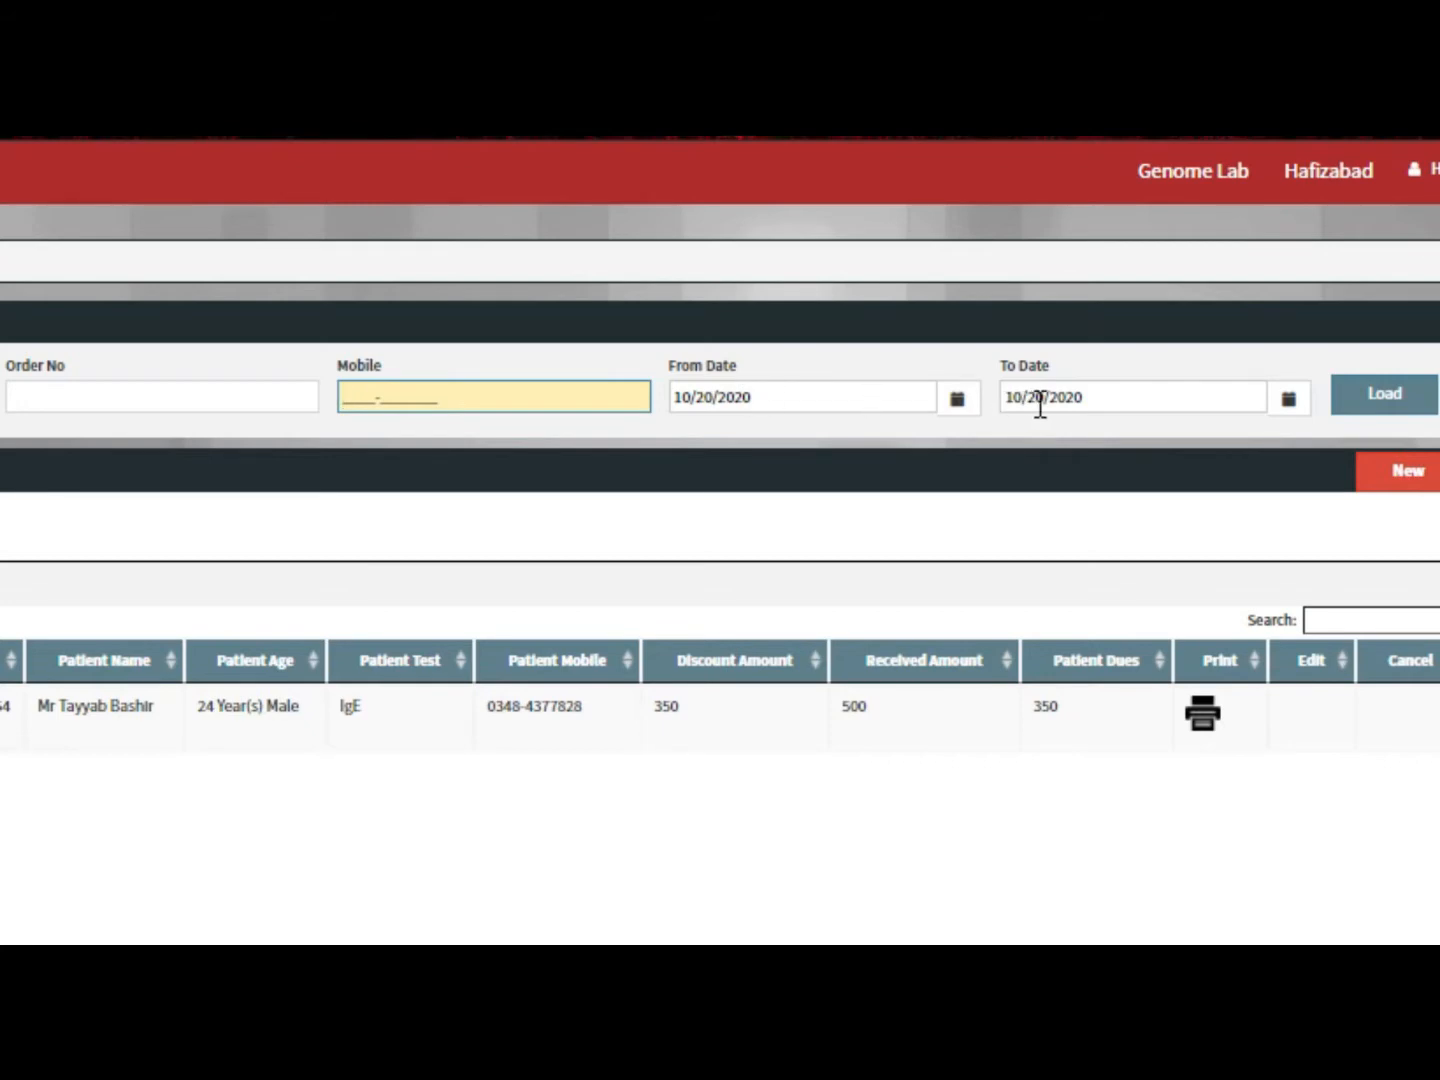
click(878, 408)
click(741, 589)
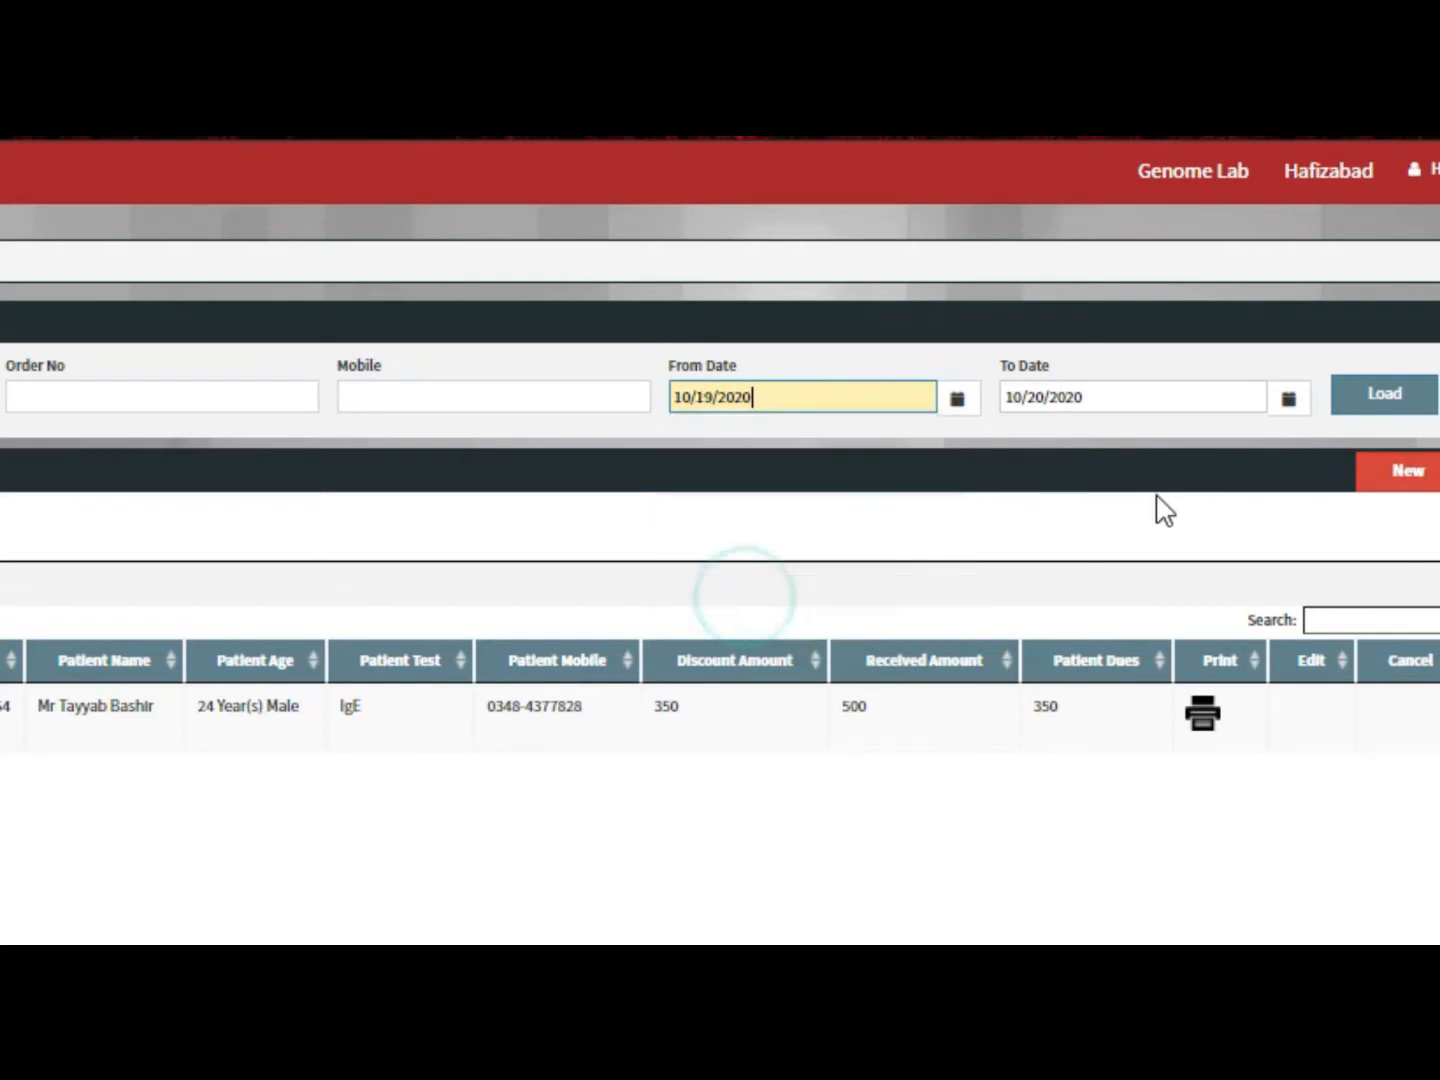
click(1381, 398)
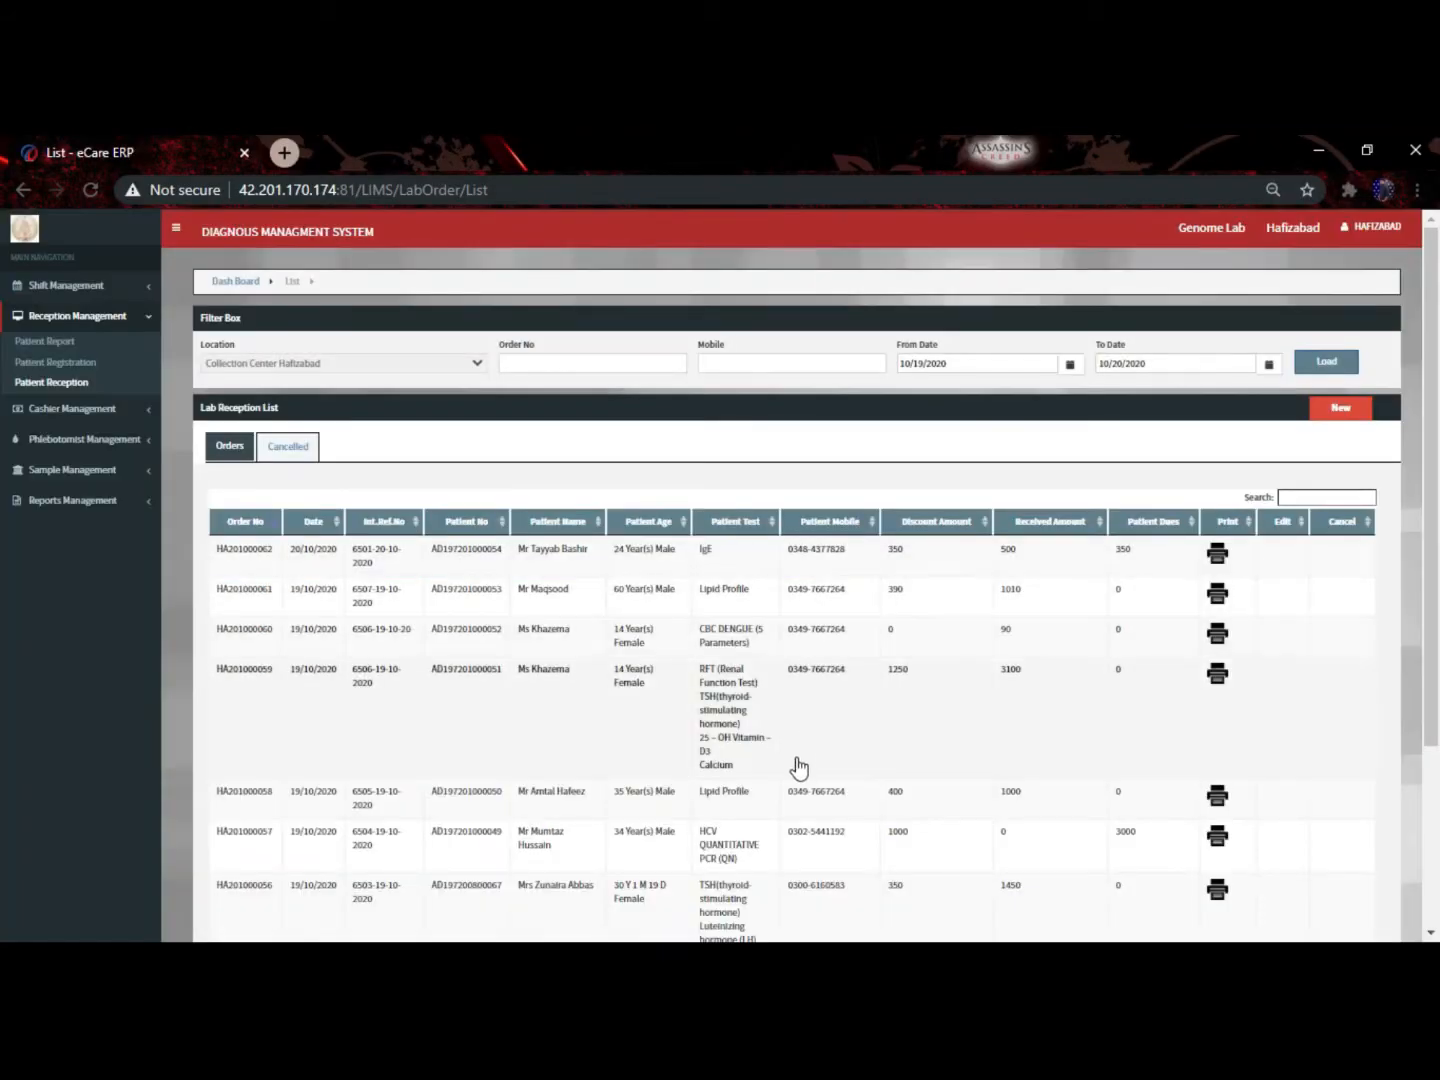
Copy a patient's mobile number, reload the page, and filter the orders by that number
drag(861, 810, 784, 813)
key(ctrl+c)
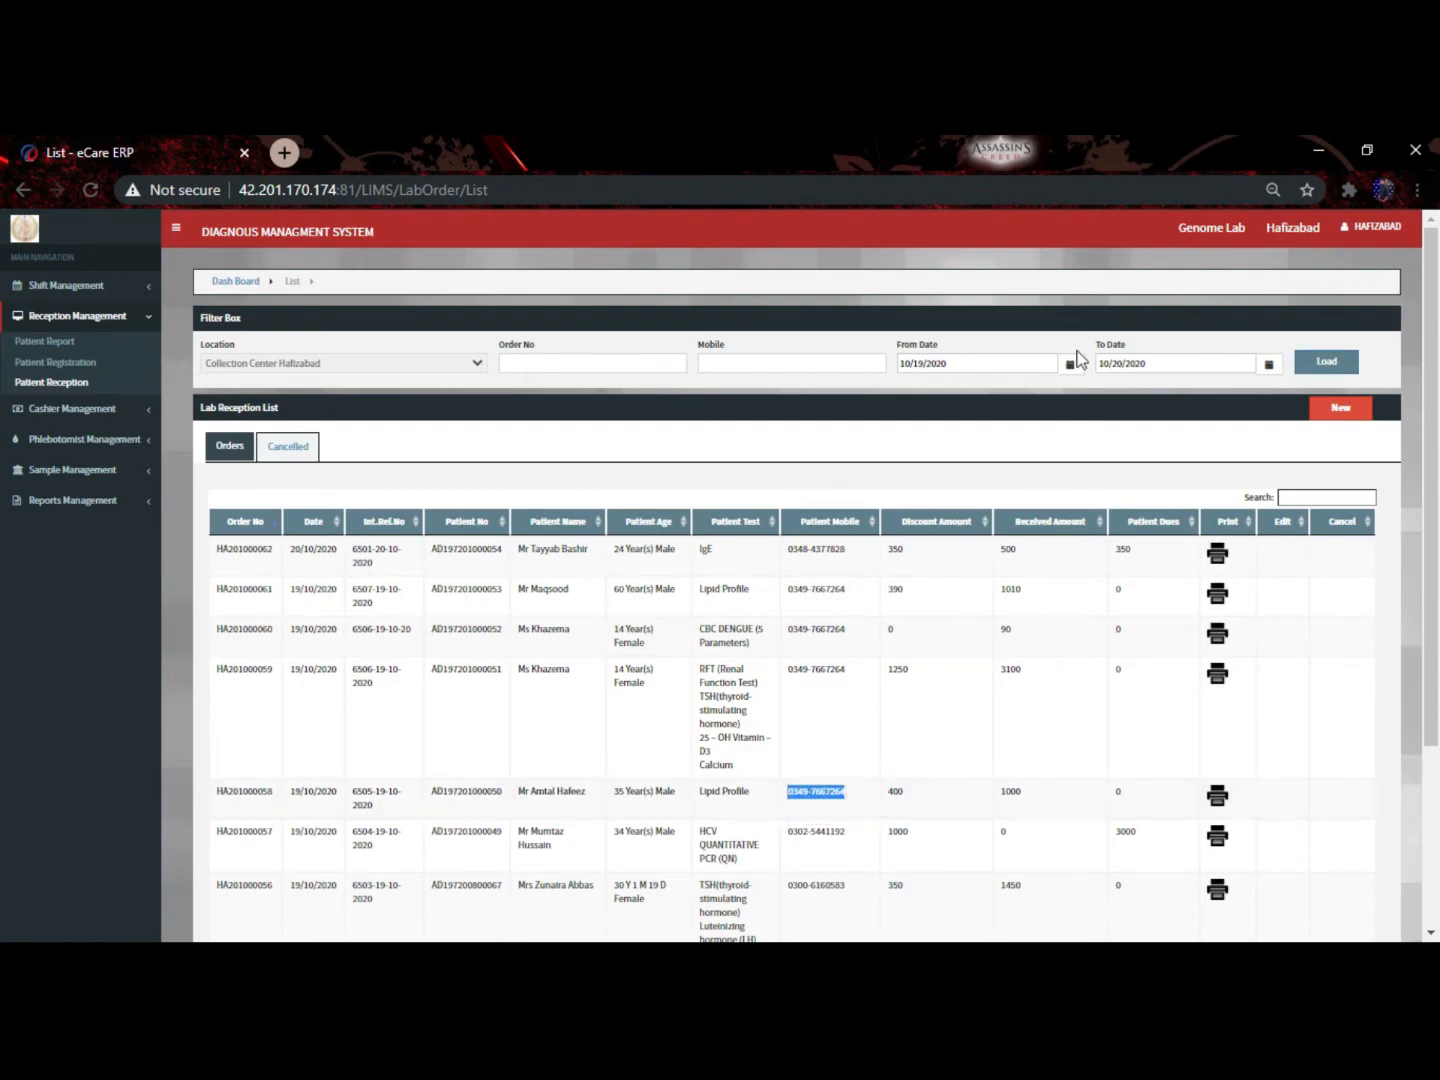
key(F5)
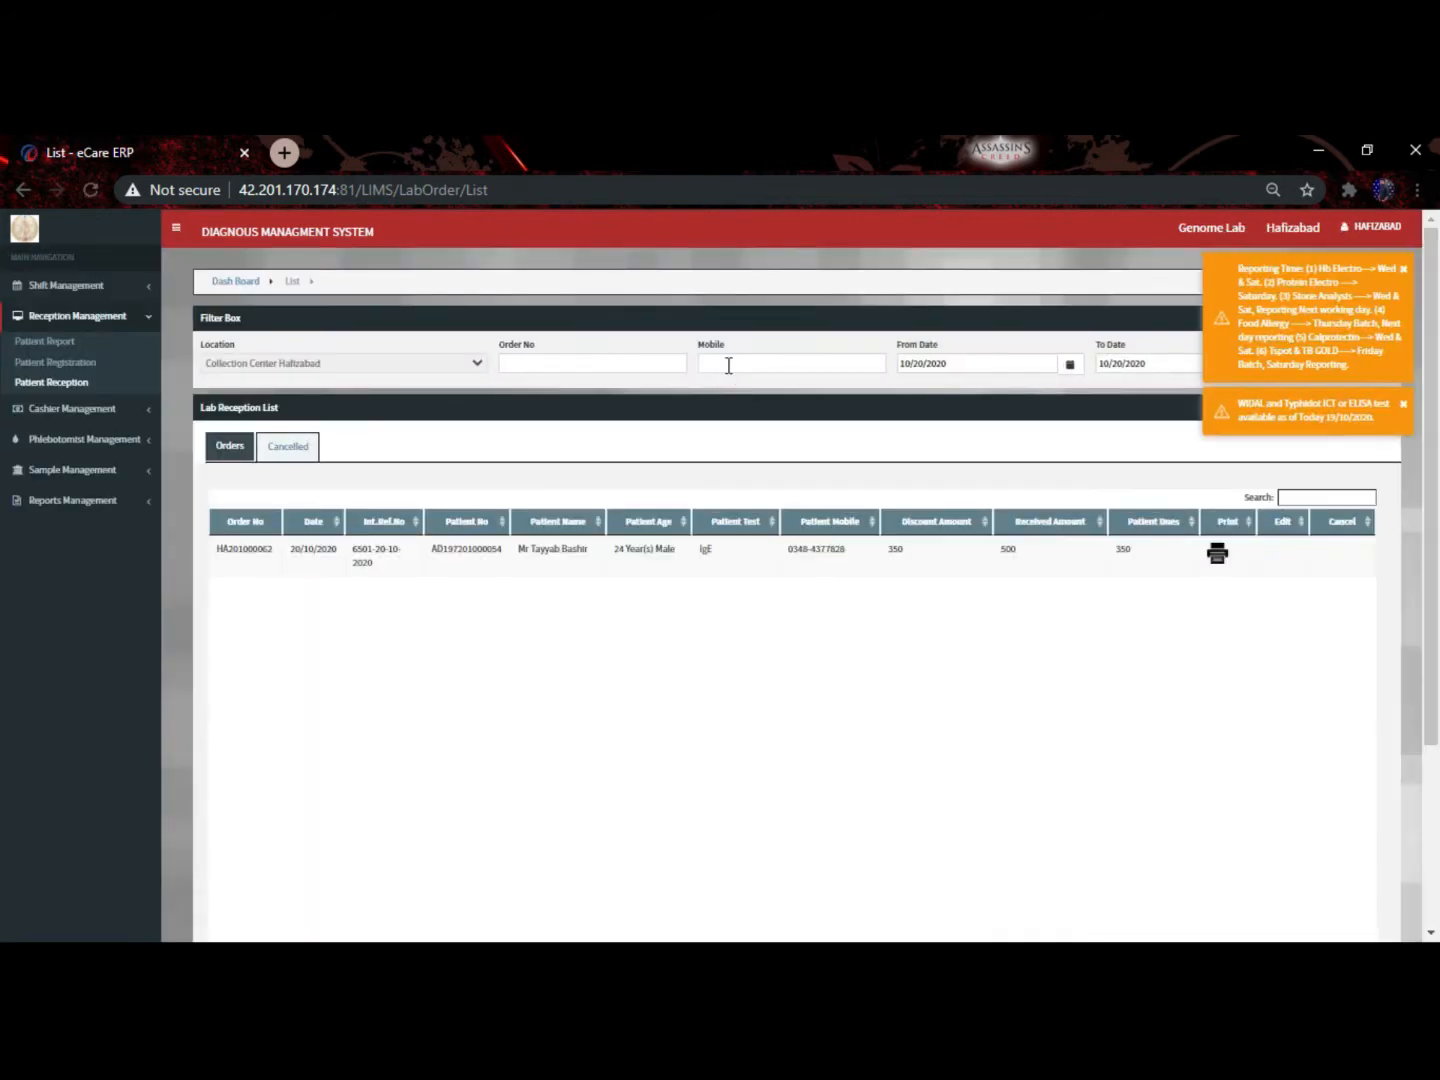
click(729, 364)
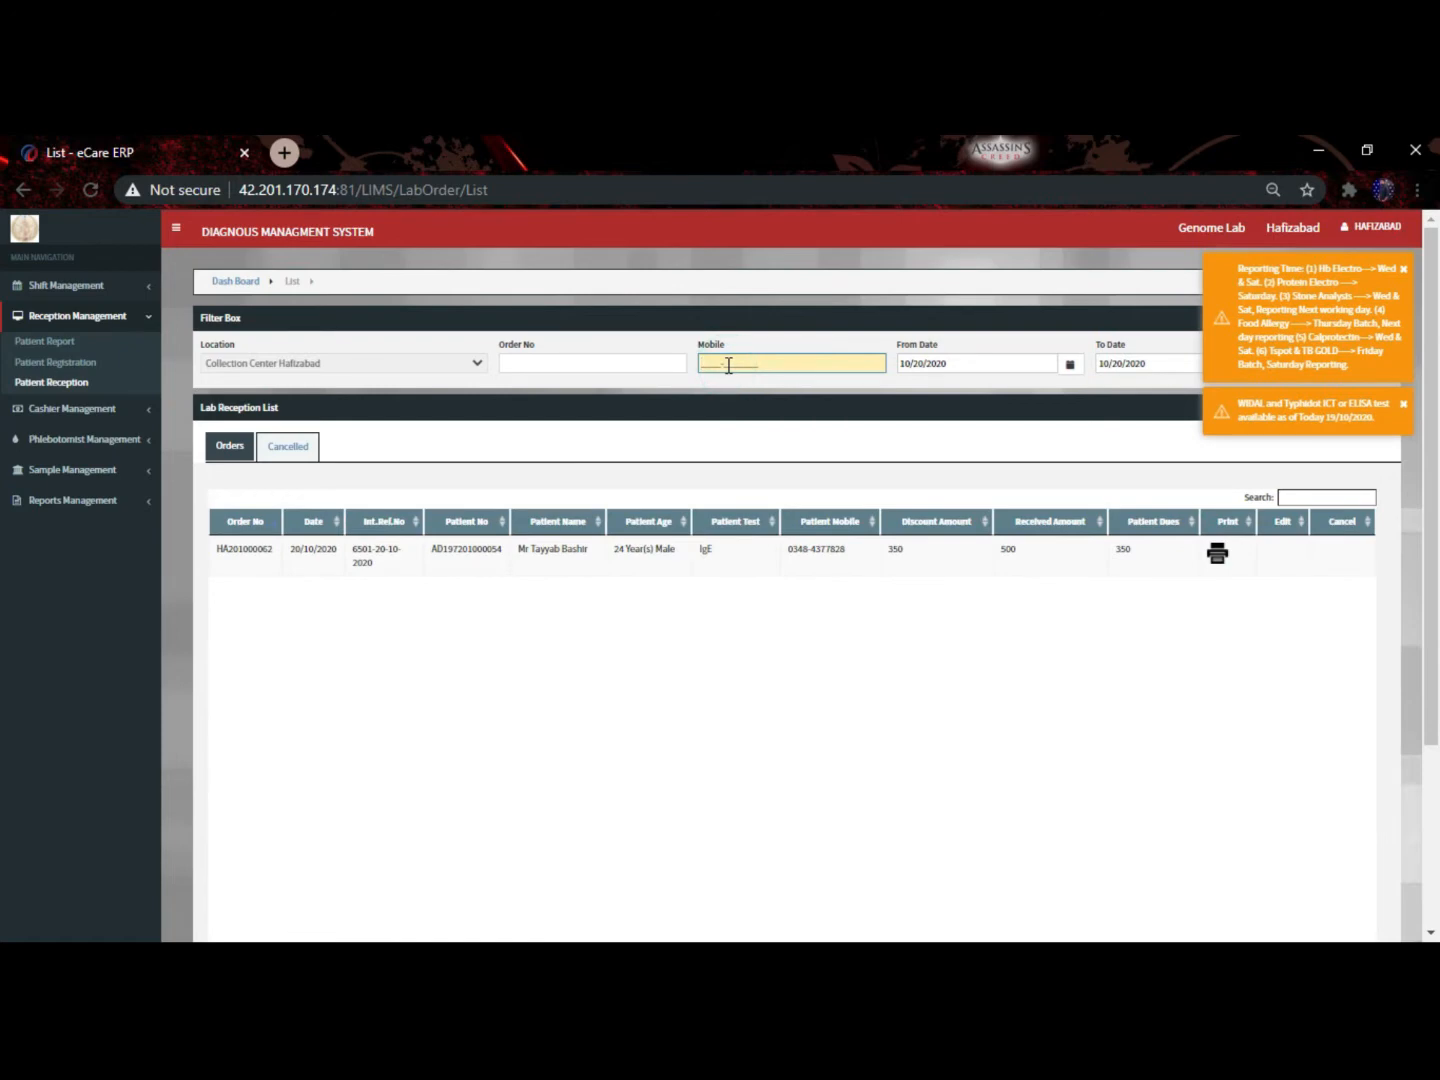
key(ctrl+v)
key(Return)
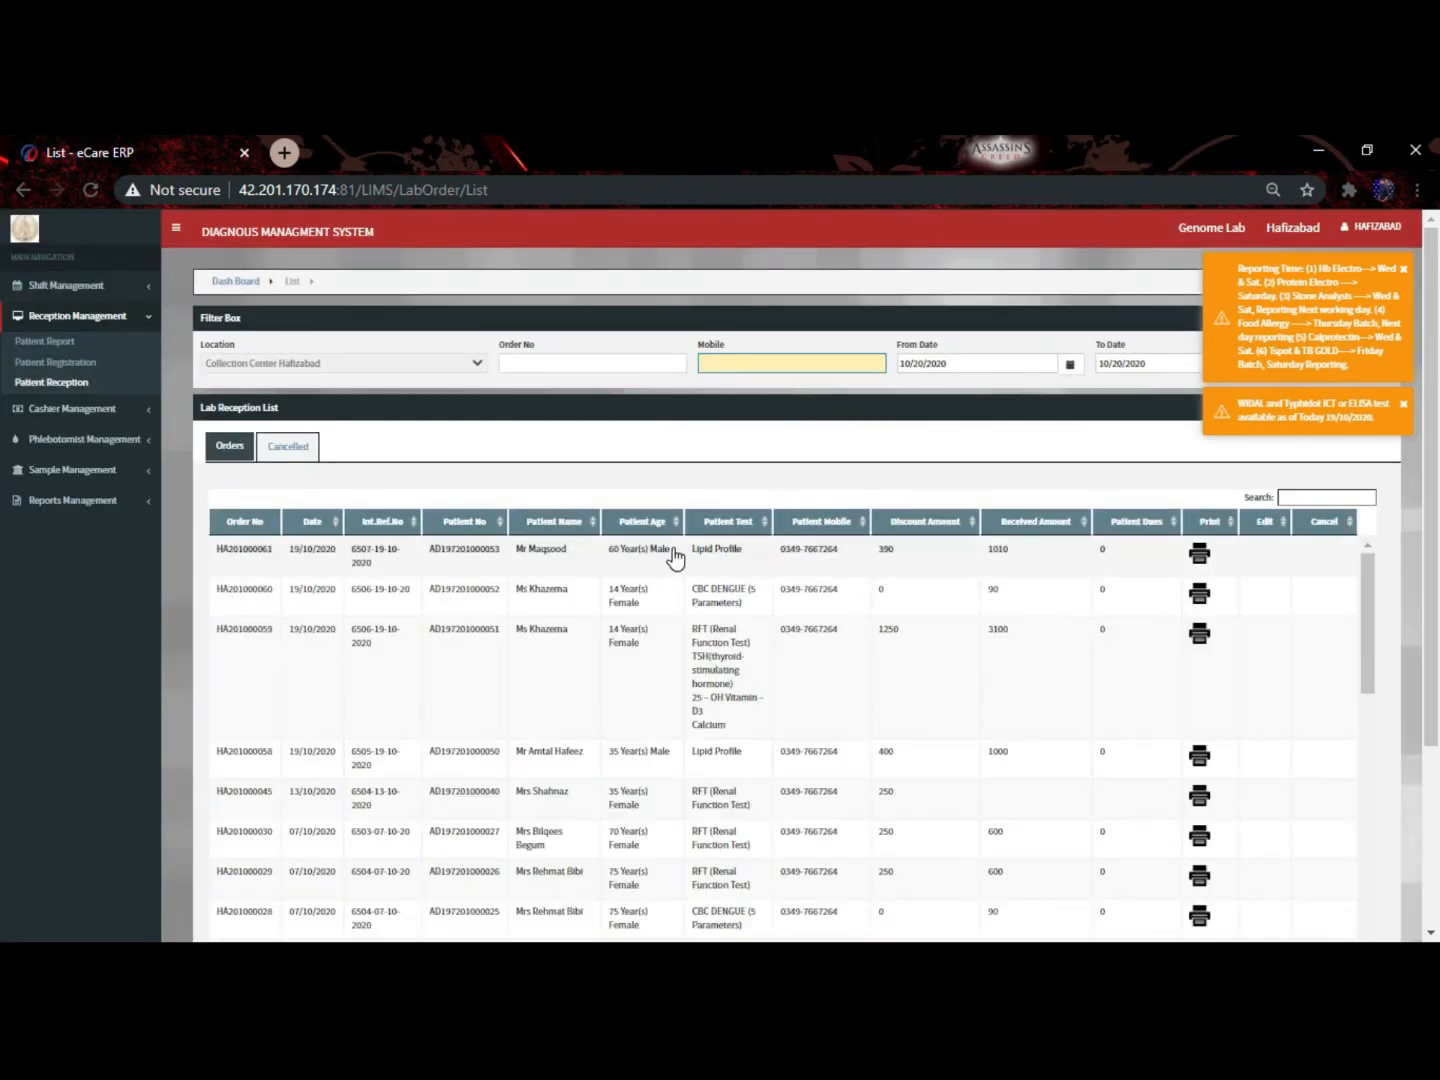
Dismiss the reporting-times and WIDAL notifications and search the table by the patient's partial name
scroll(676, 559, down, 4)
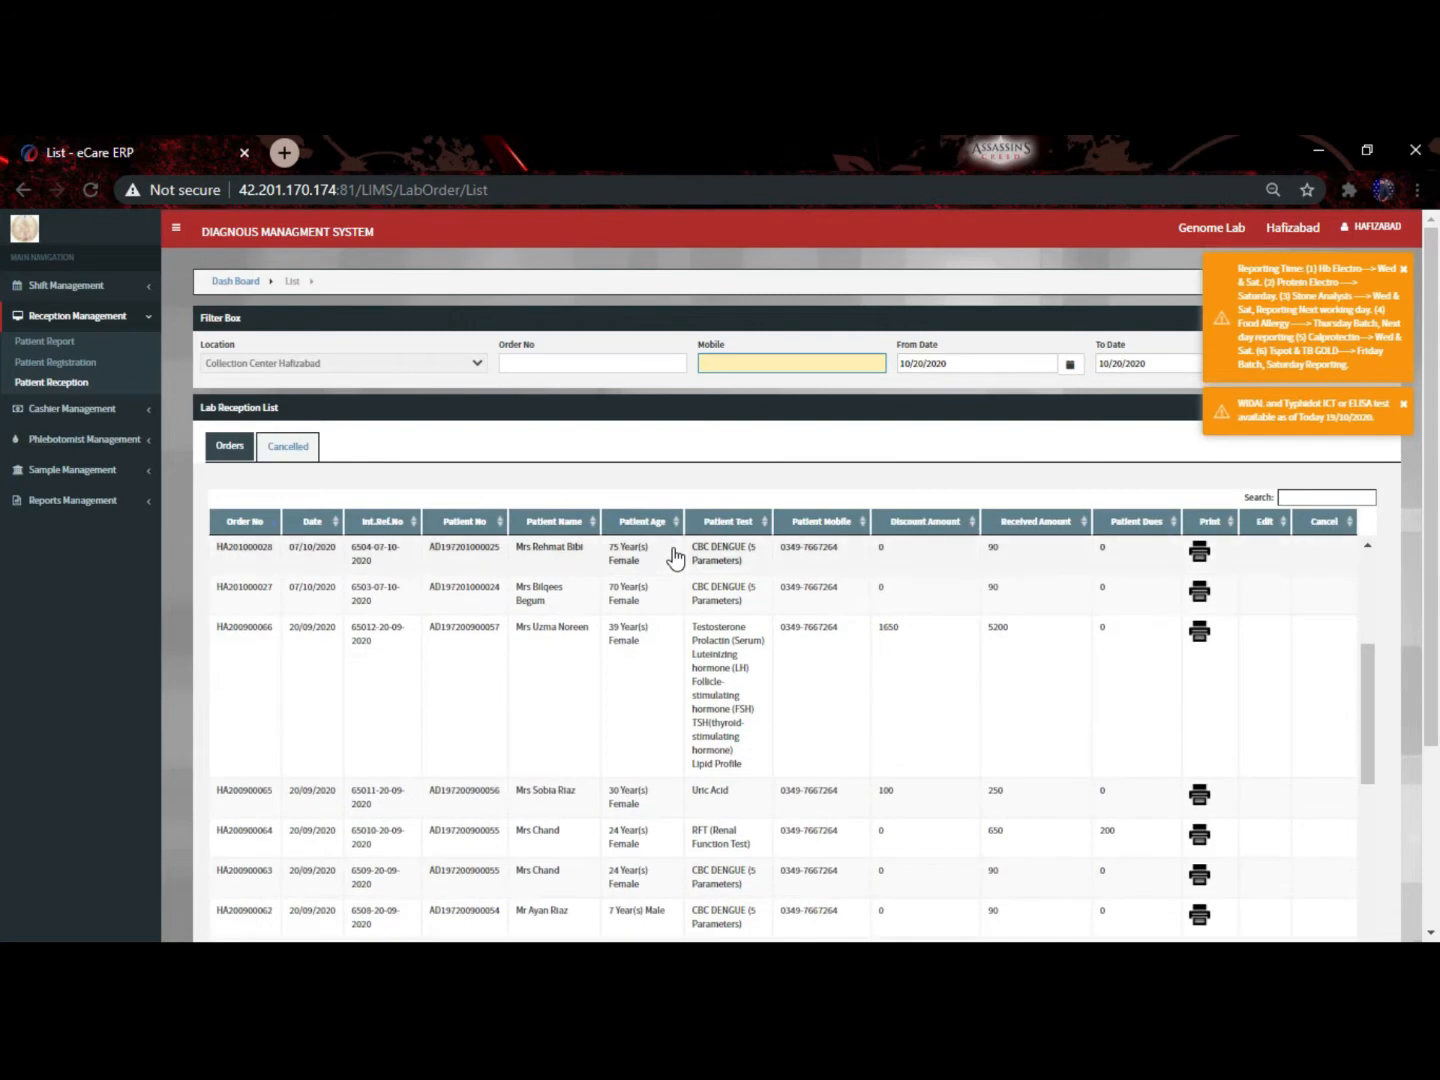
scroll(676, 559, up, 4)
scroll(696, 428, down, 3)
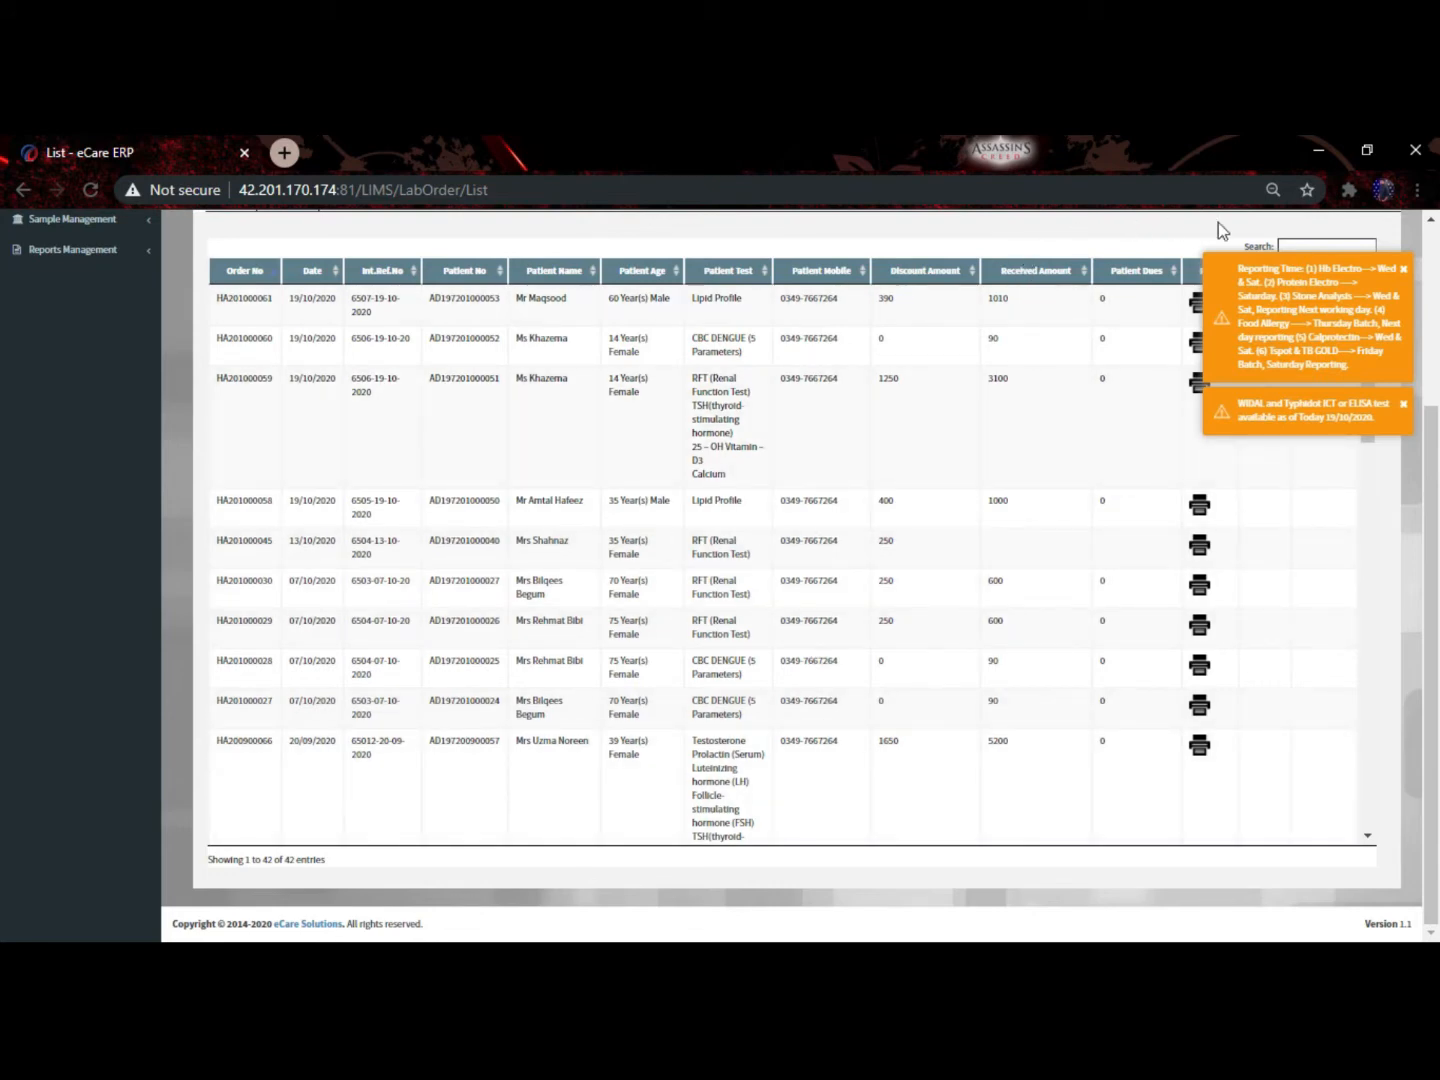
click(1405, 268)
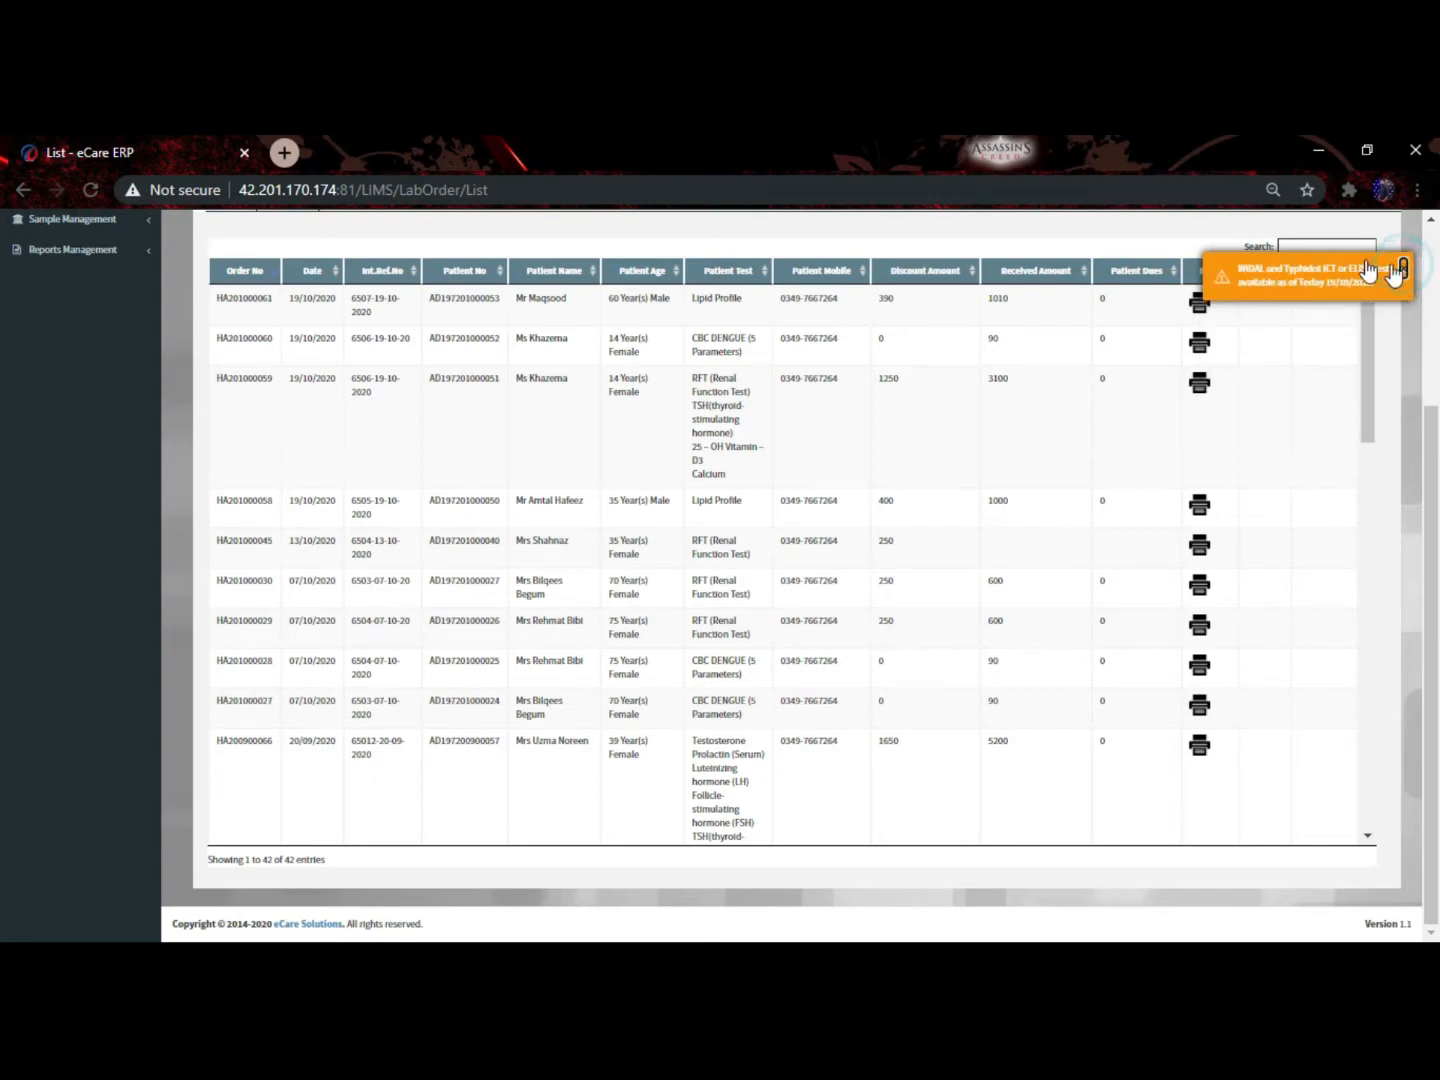
click(1303, 245)
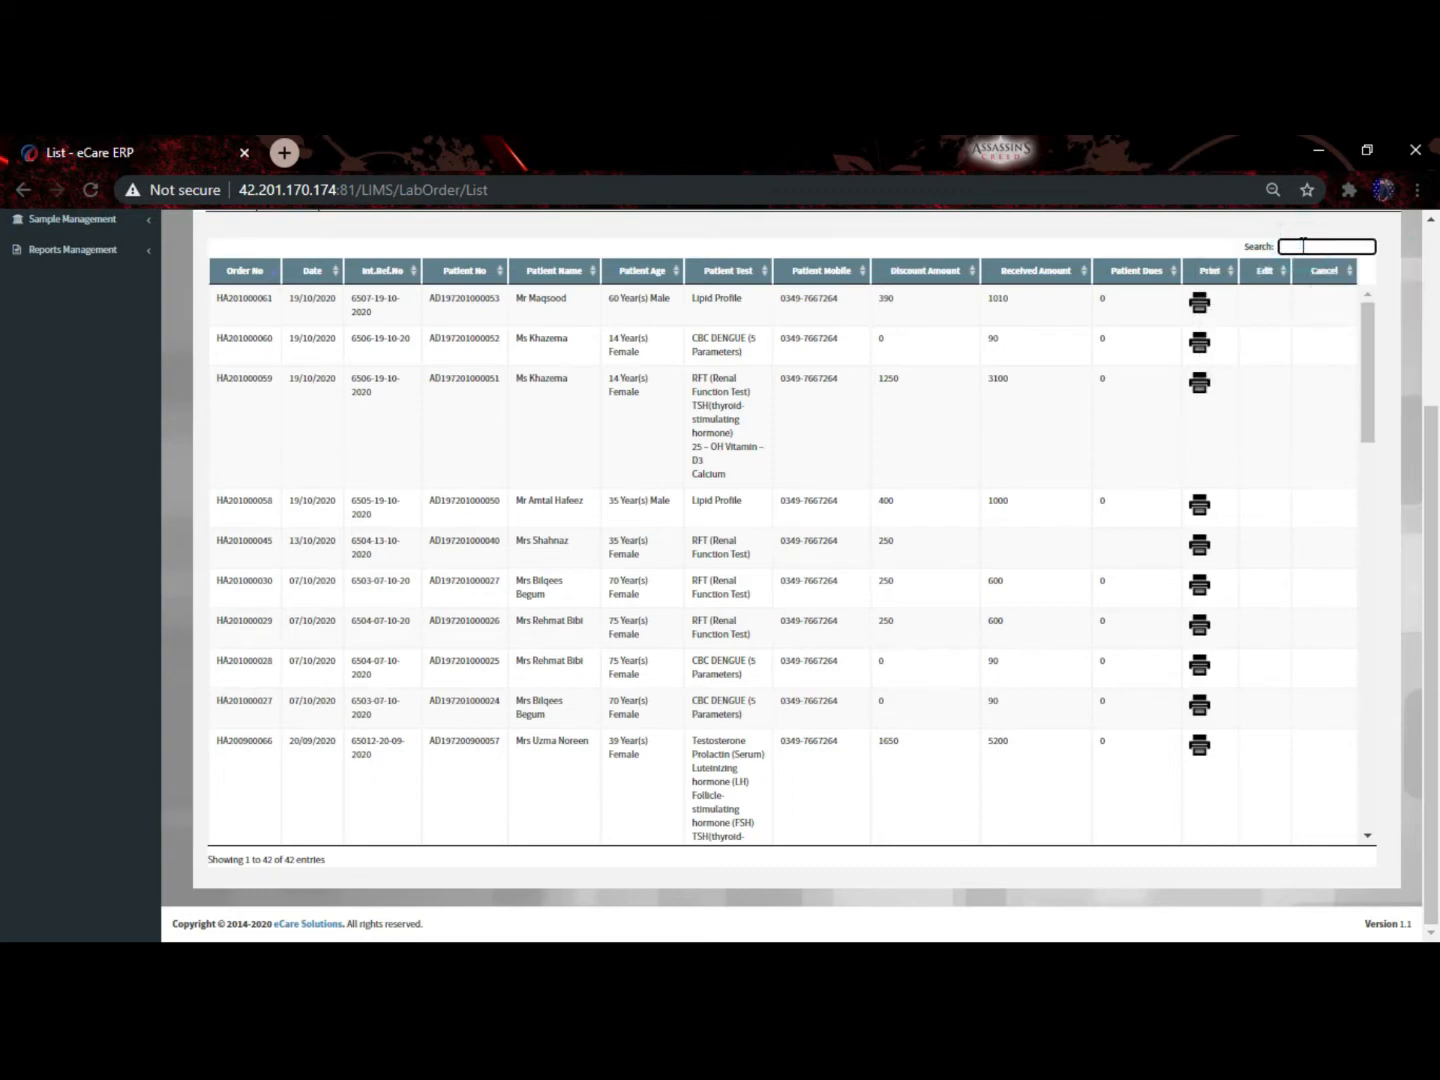
text(rehm)
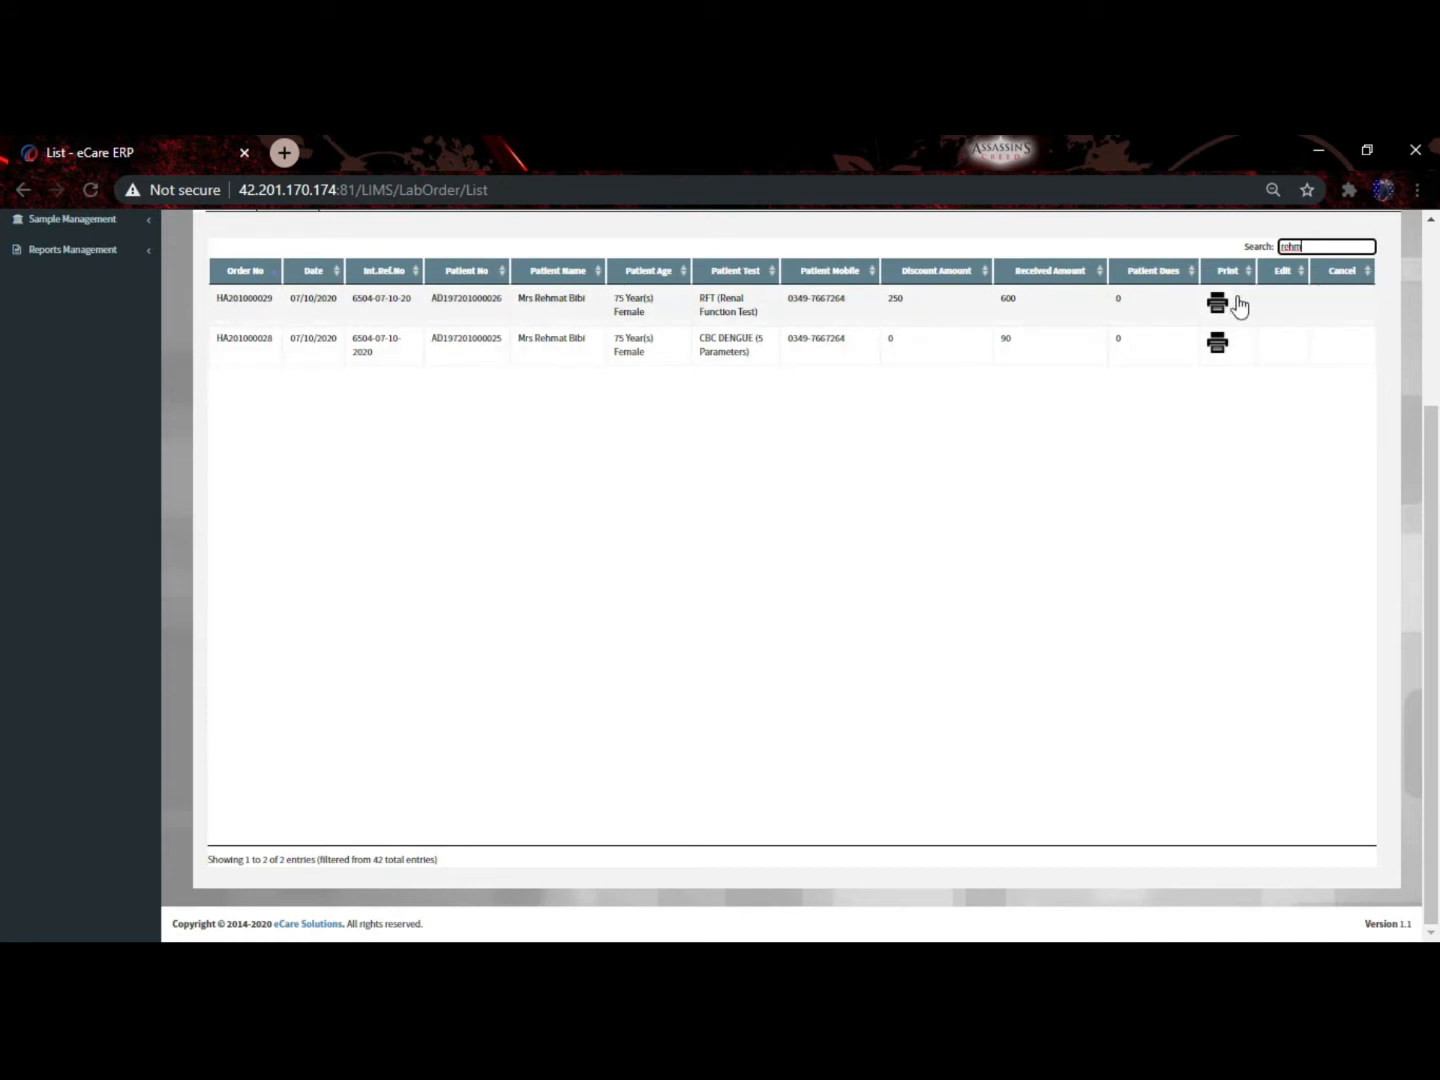
View the RFT order's printable patient invoice, then go back to the List tab
click(1221, 303)
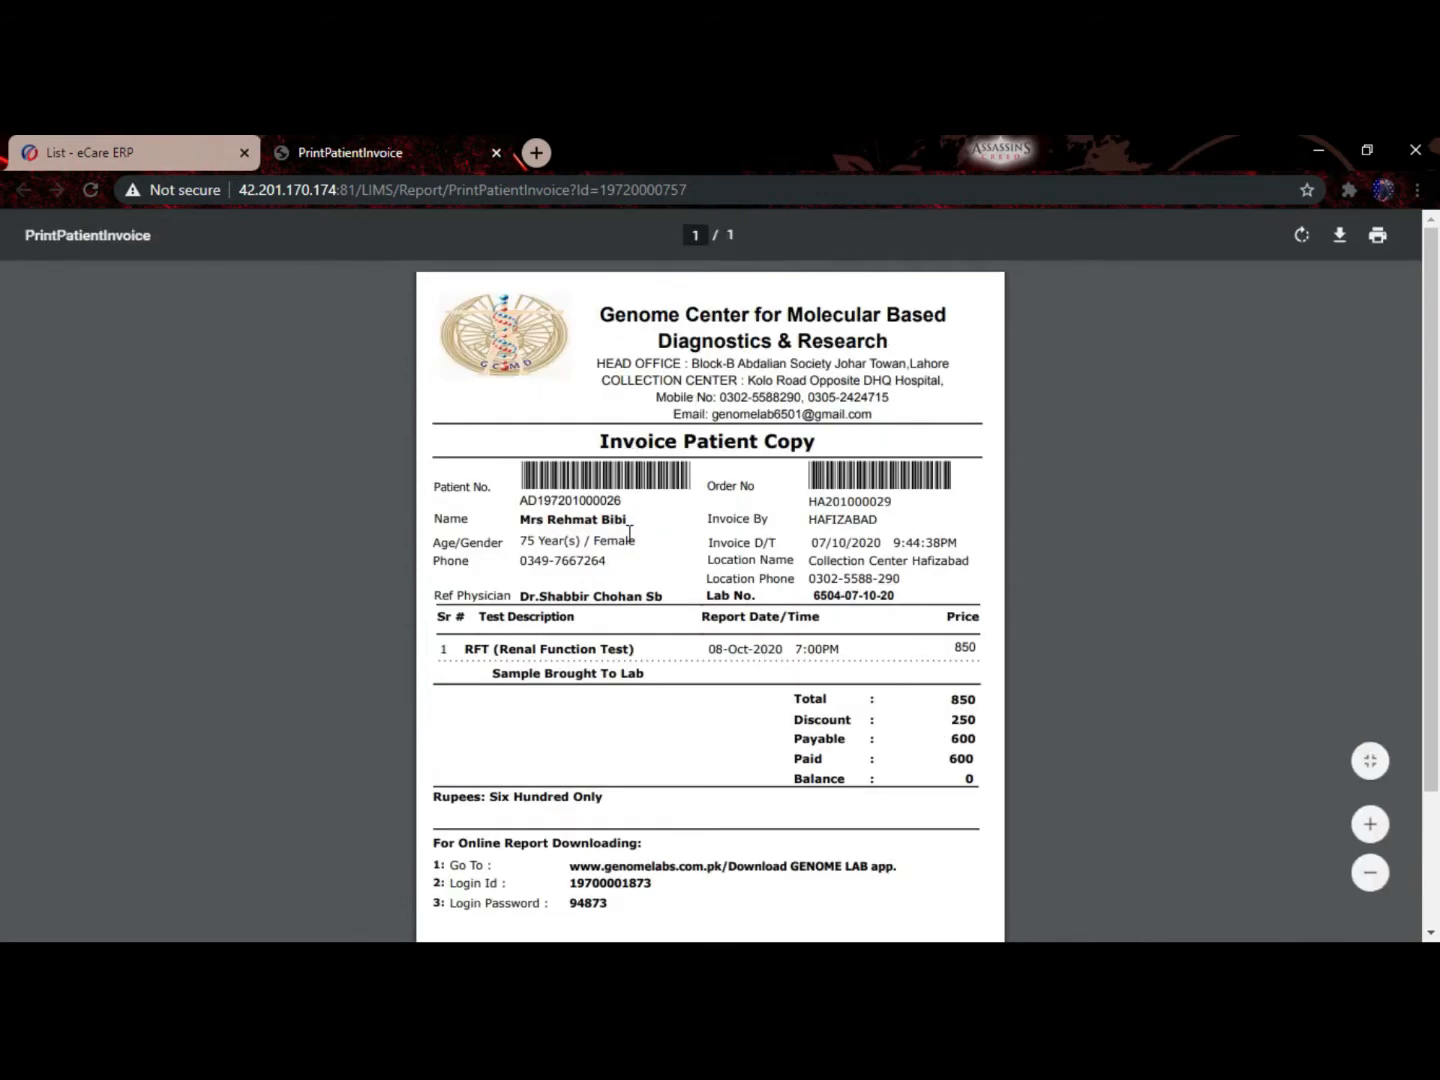
click(199, 138)
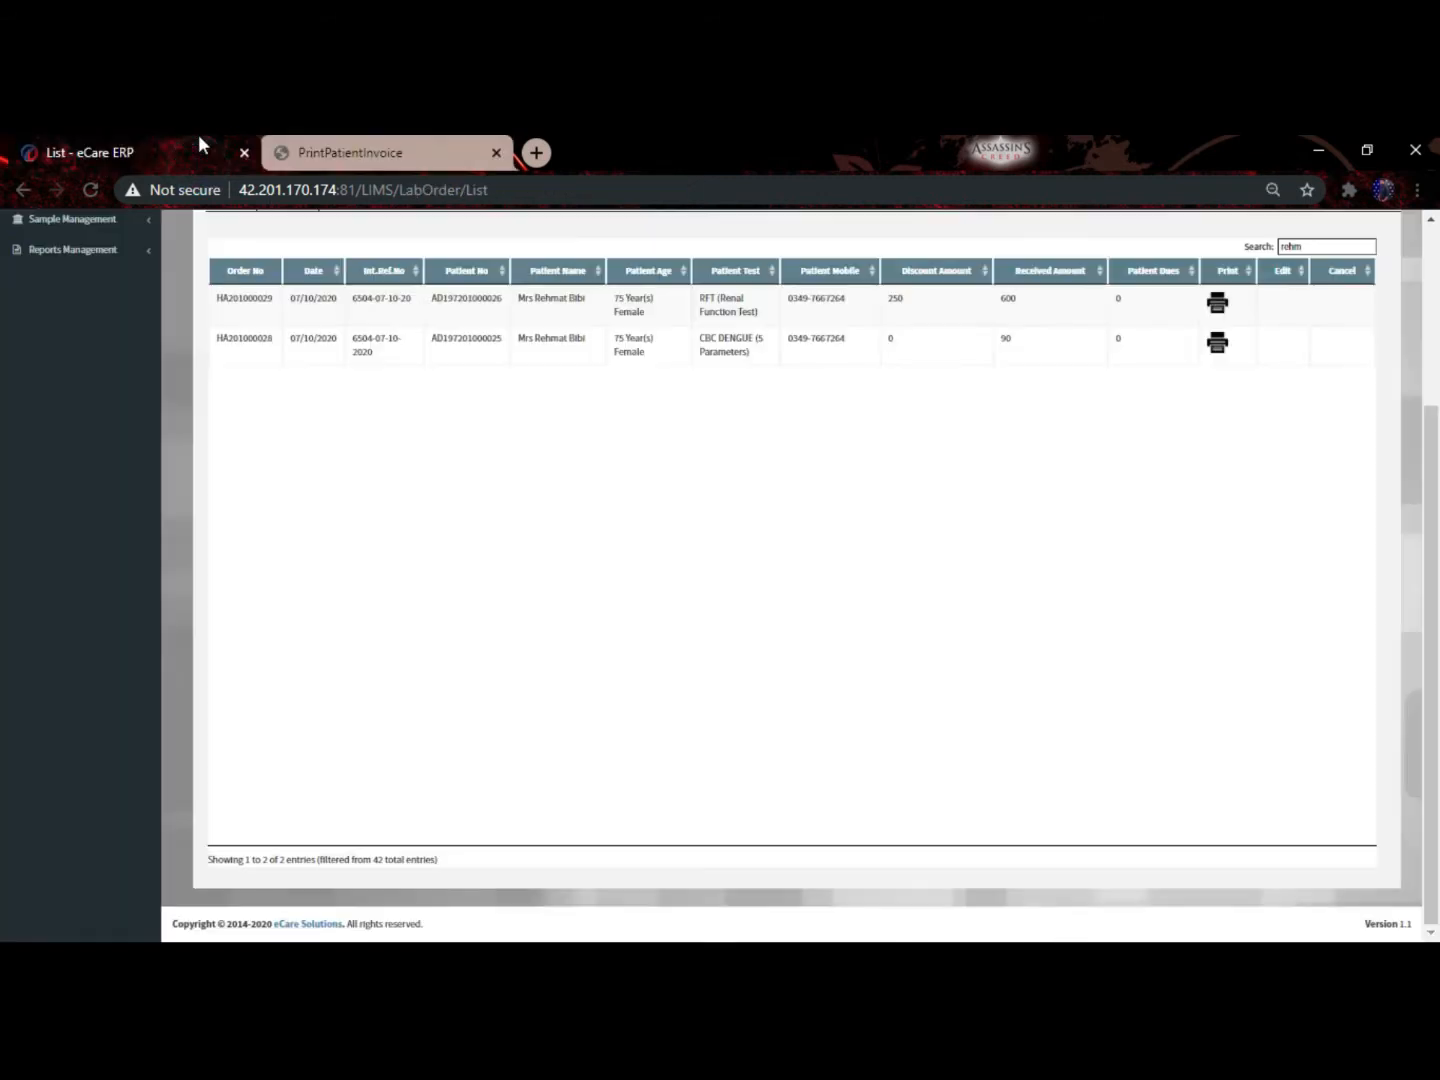
scroll(910, 416, up, 3)
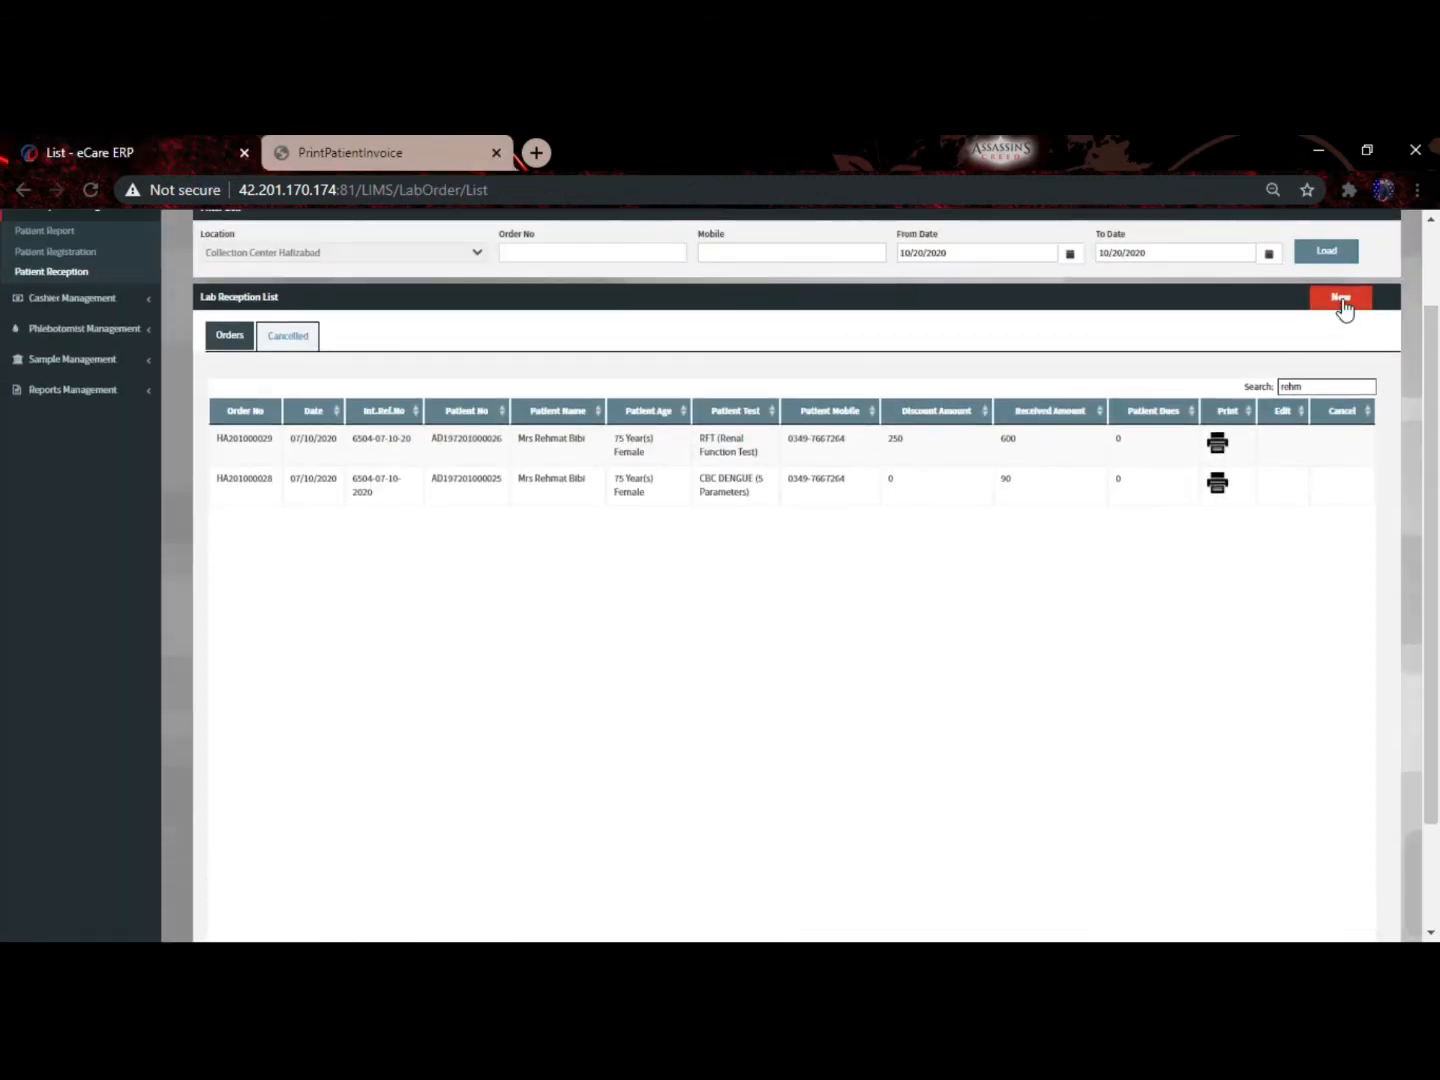
Start a new lab order, pick a patient by mobile number, then reload to blank the form
click(1339, 299)
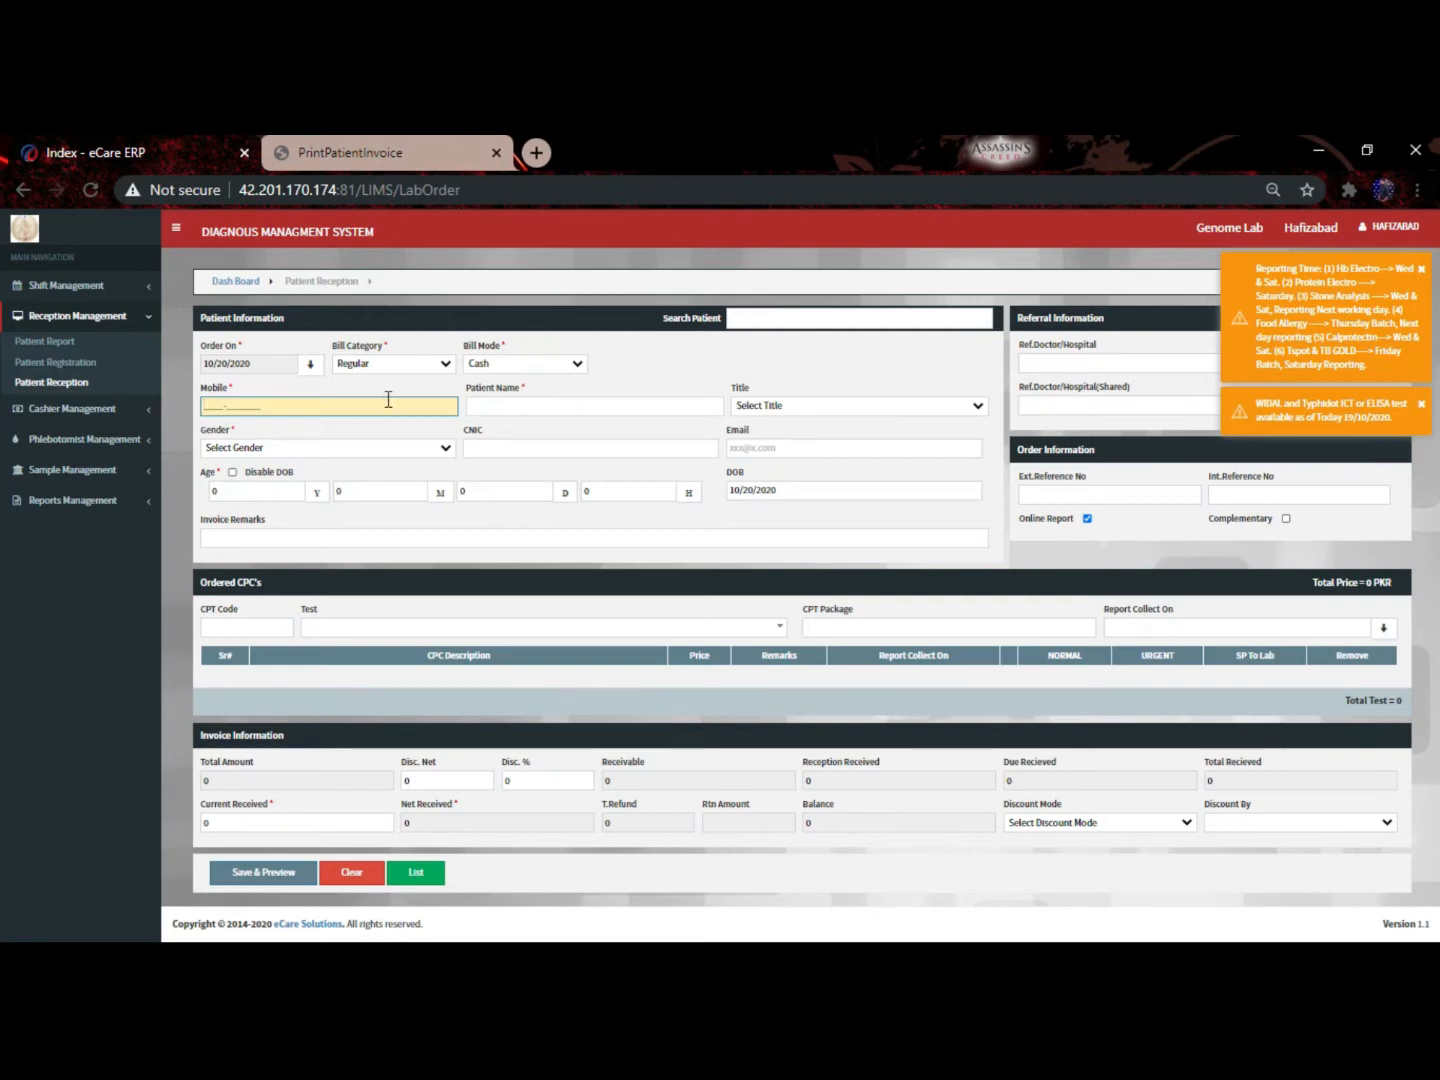
click(607, 416)
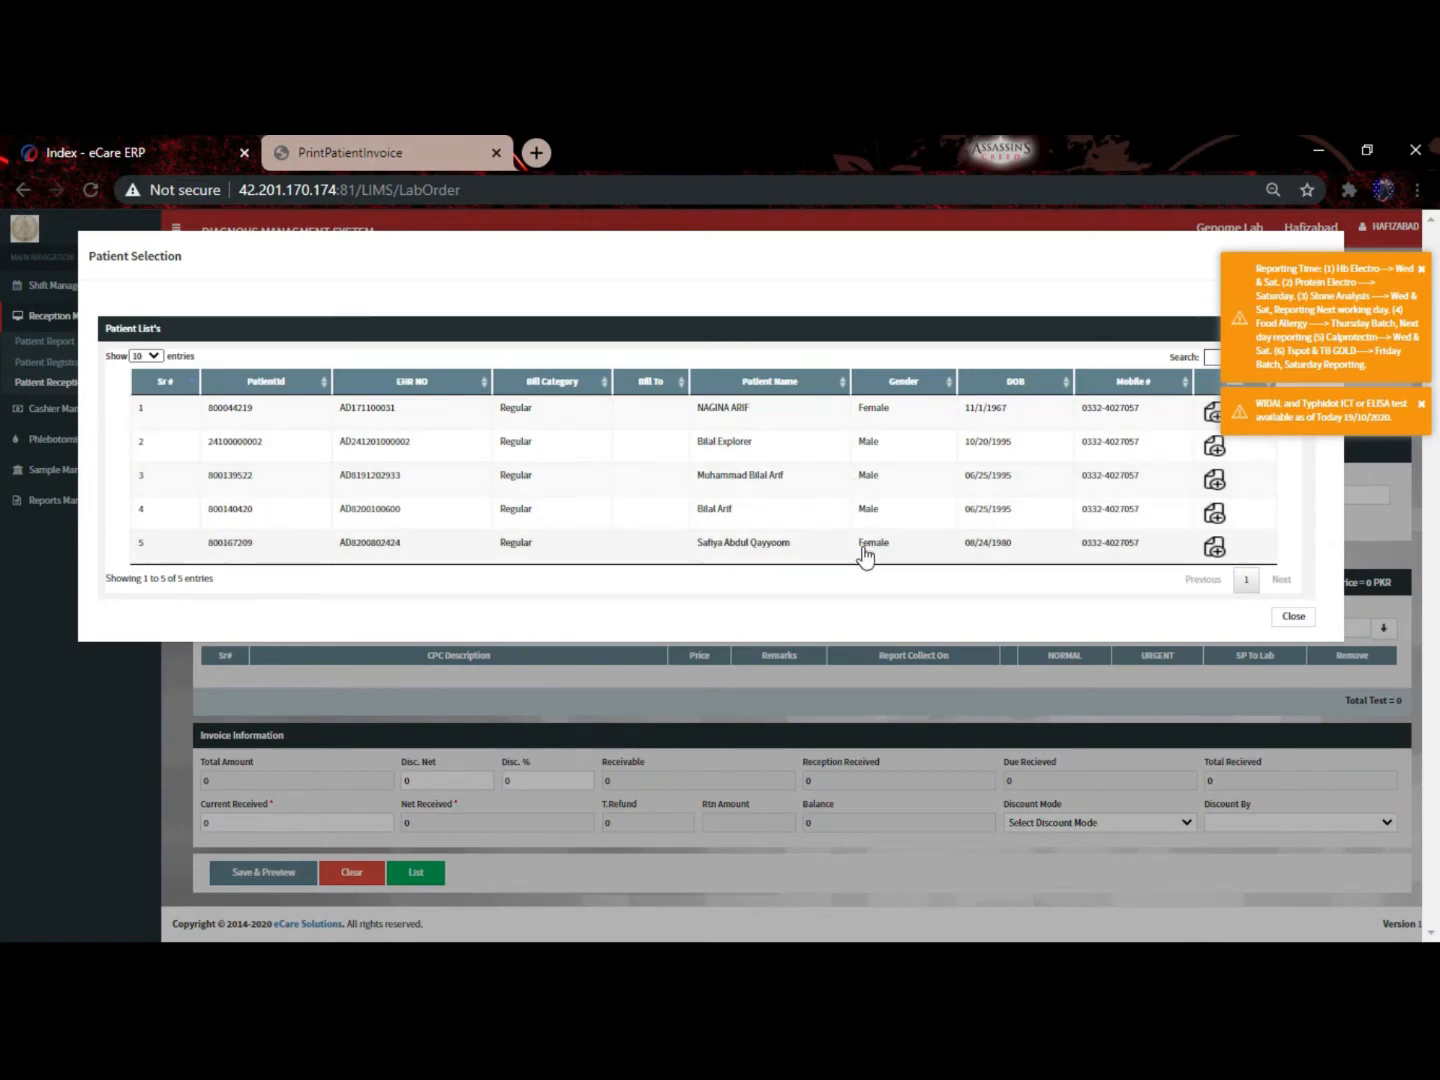
click(1214, 512)
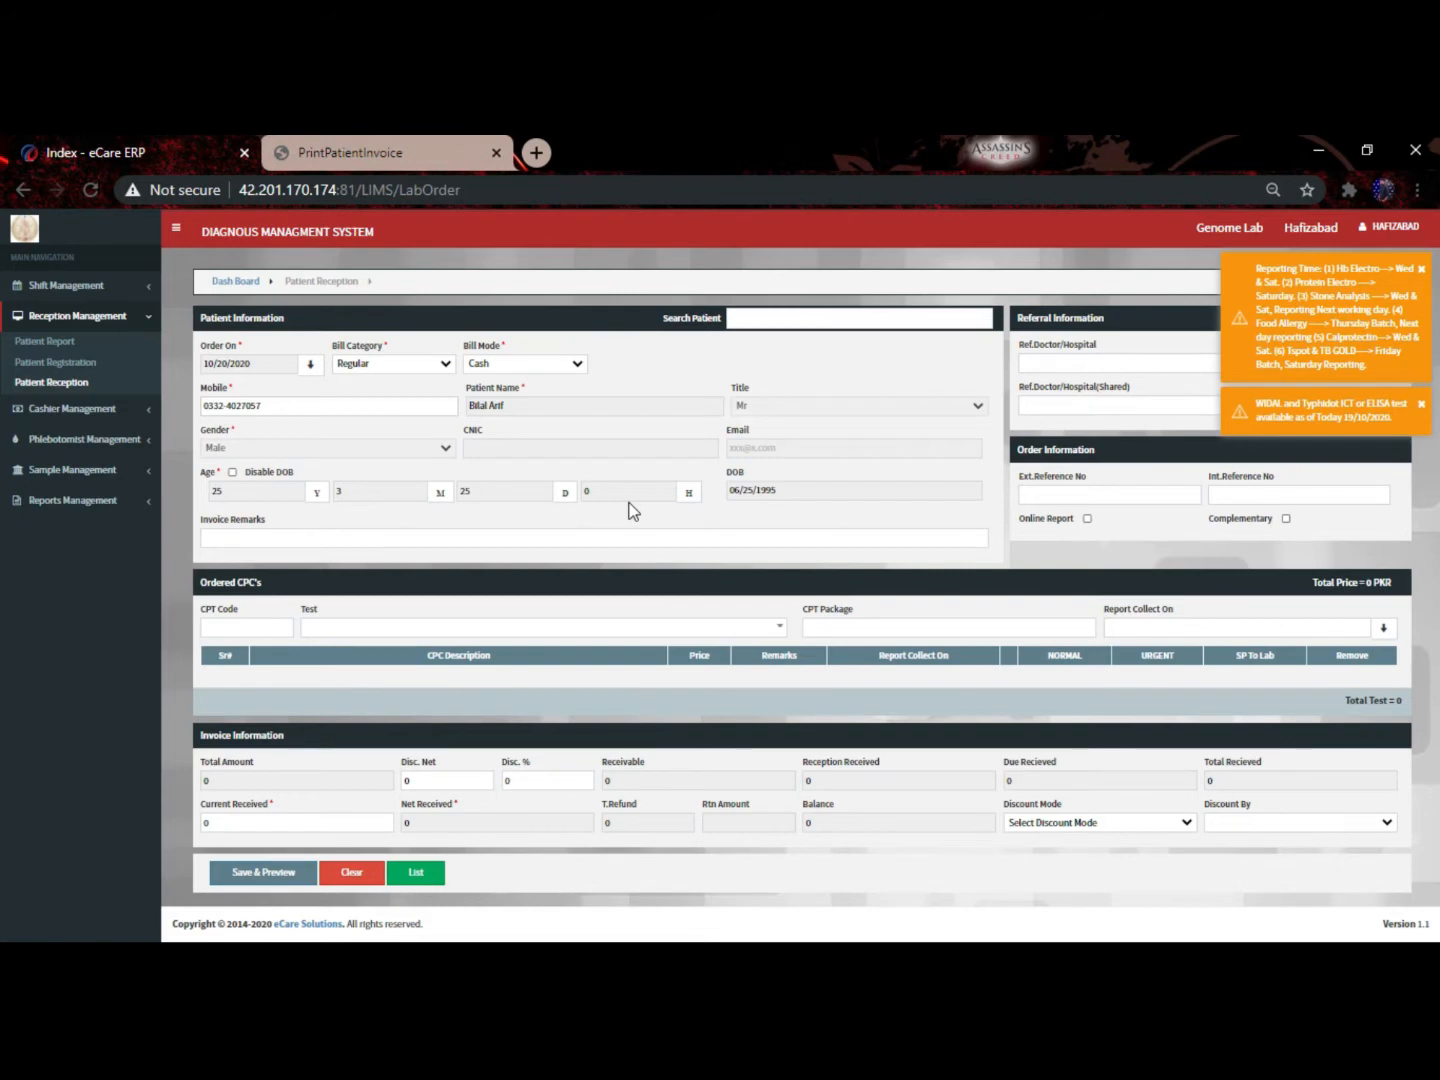
key(F5)
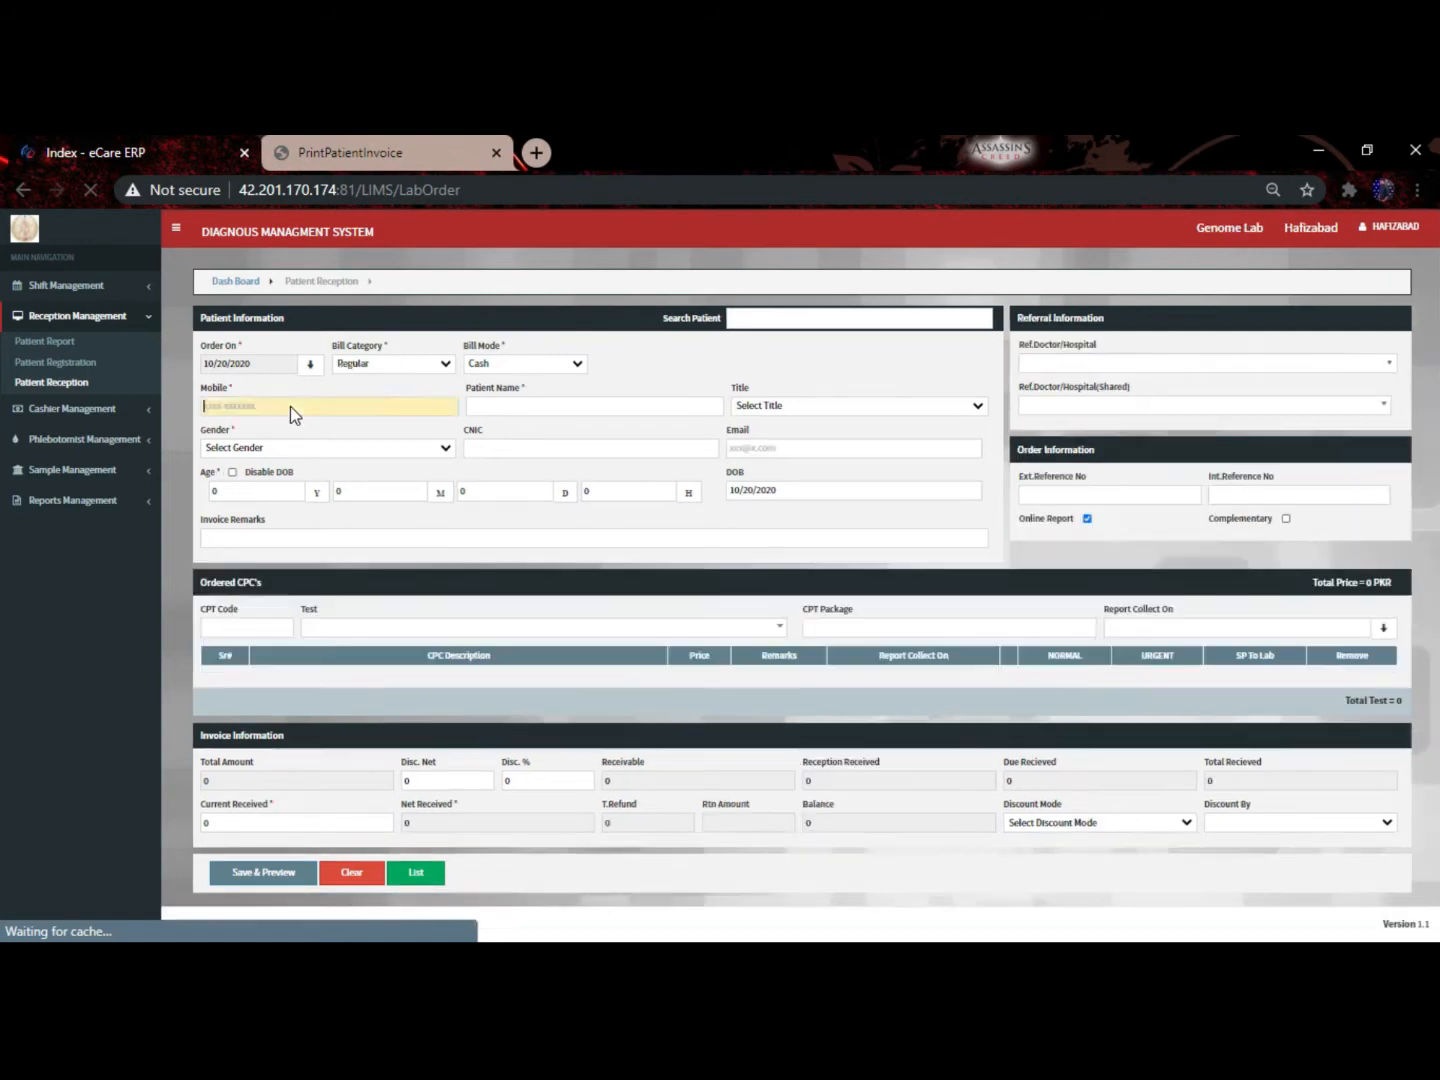
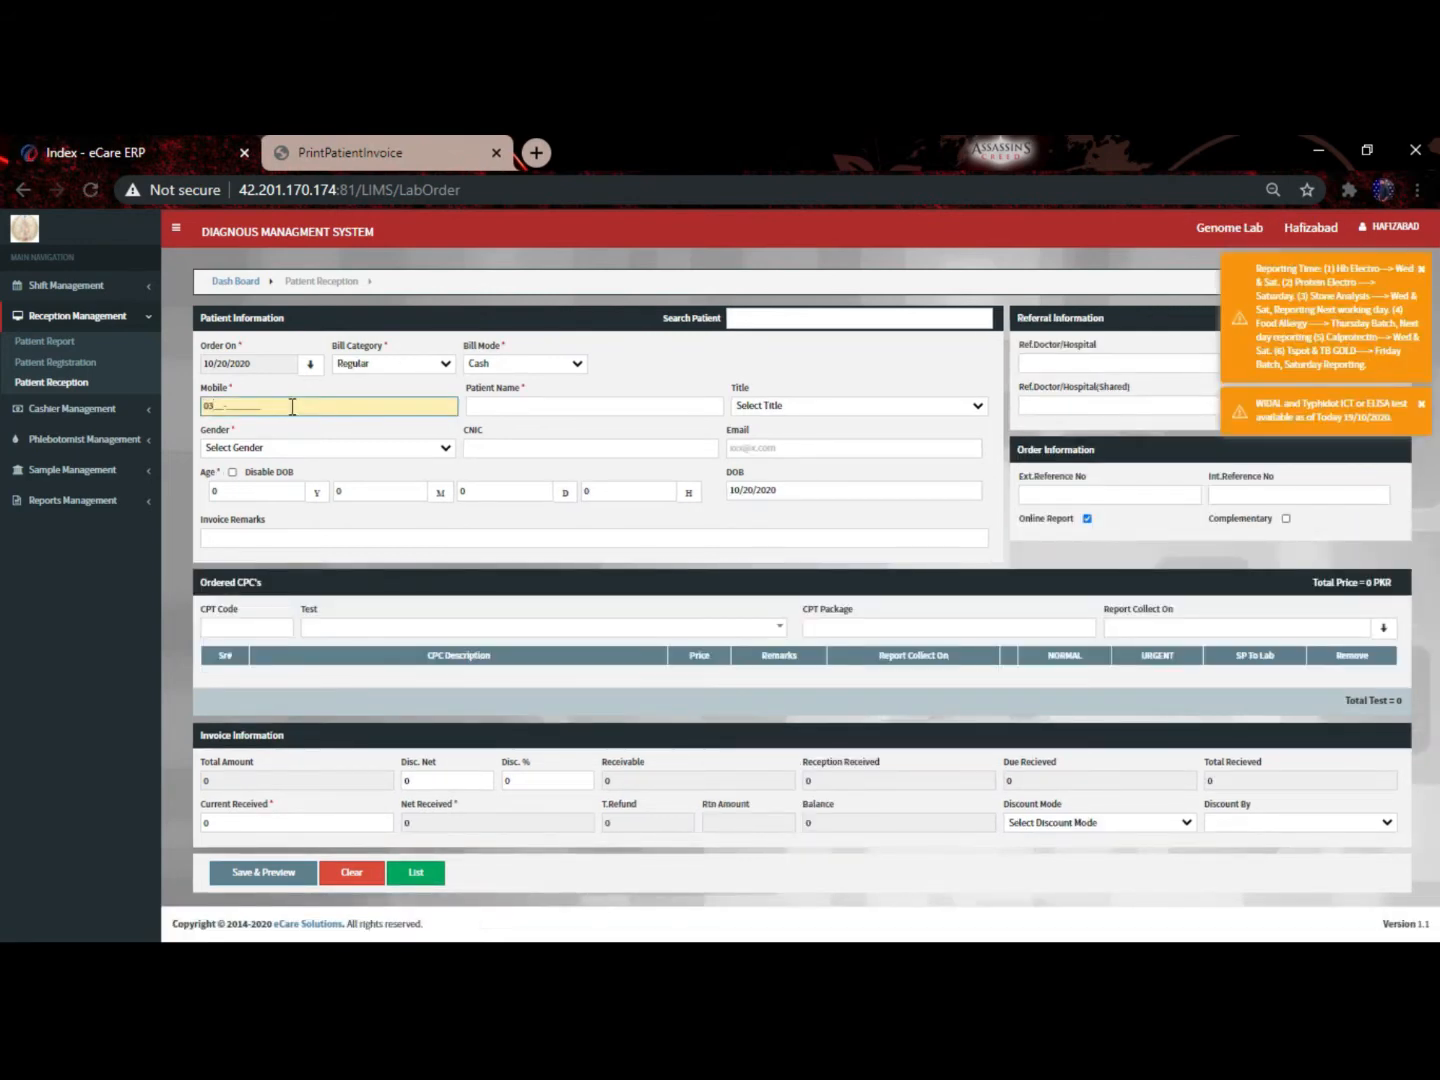
Enter the patient's mobile number and close the patient matches without choosing one
key(Return)
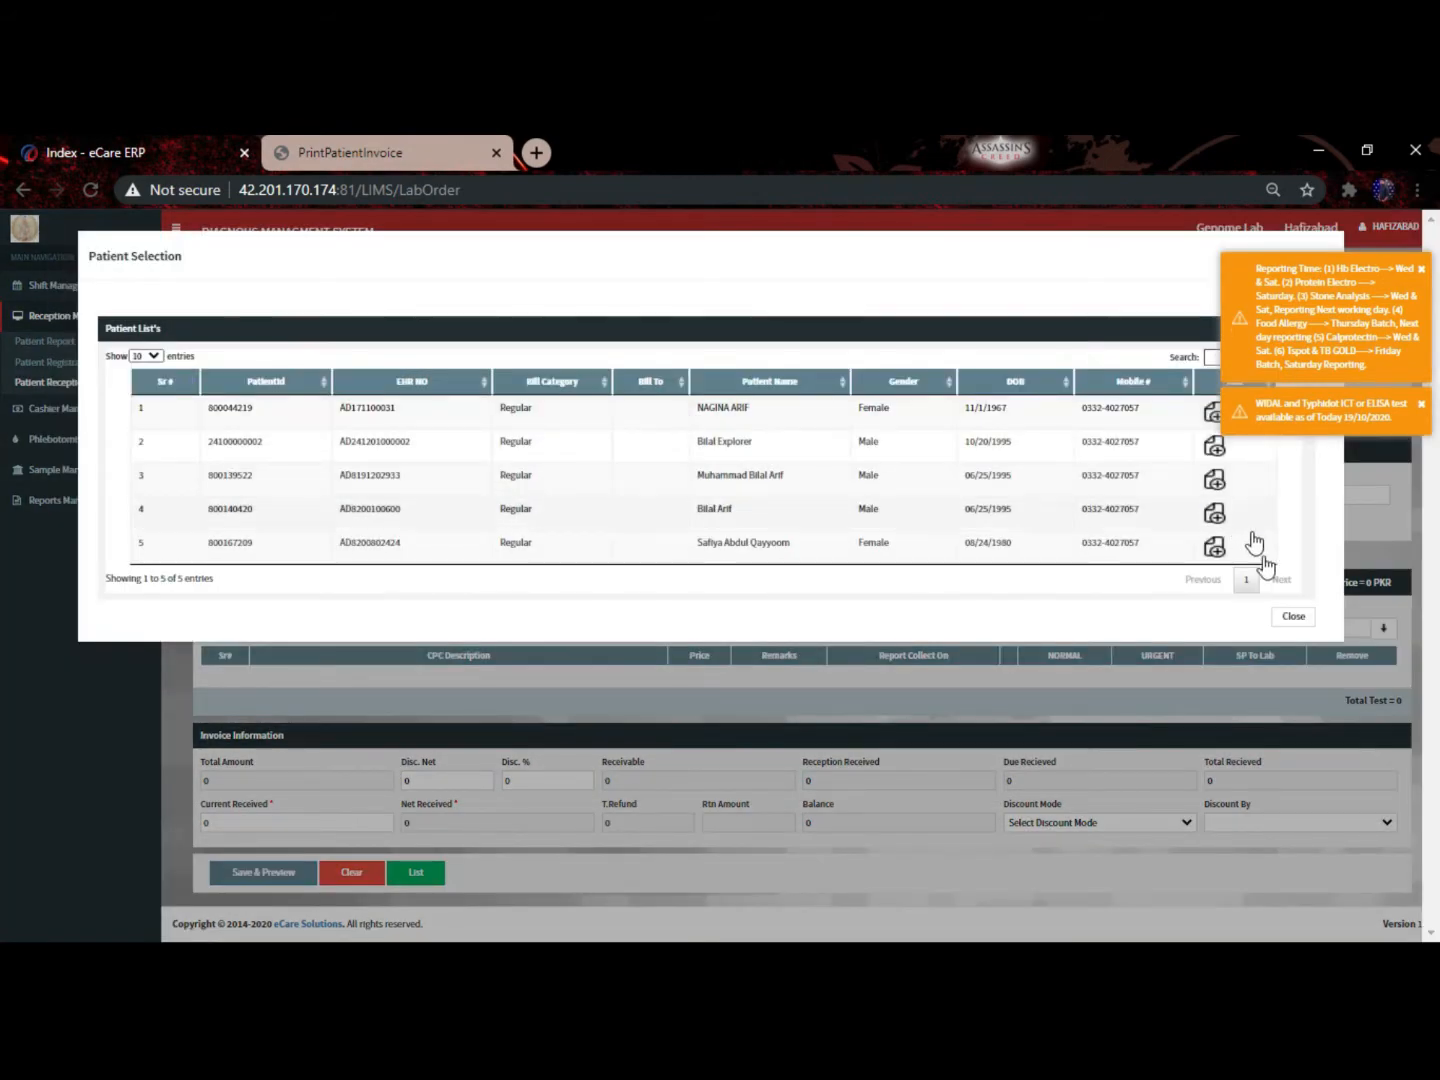
click(1290, 617)
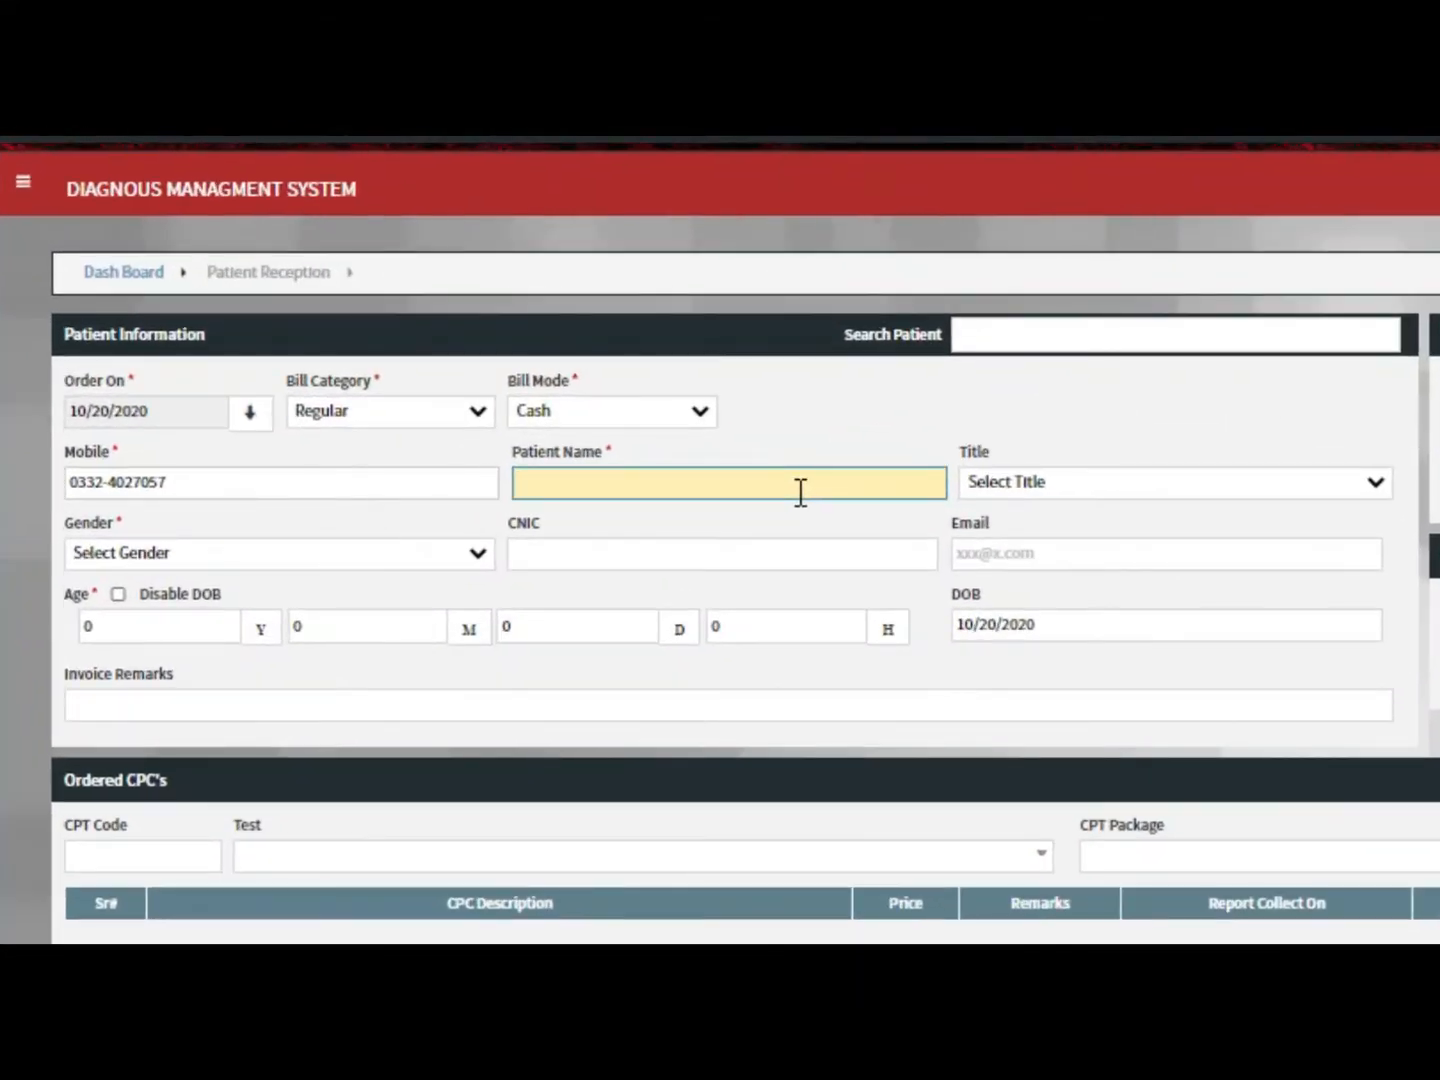
Enter the patient's name, correcting a misspelled letter
key(Tab)
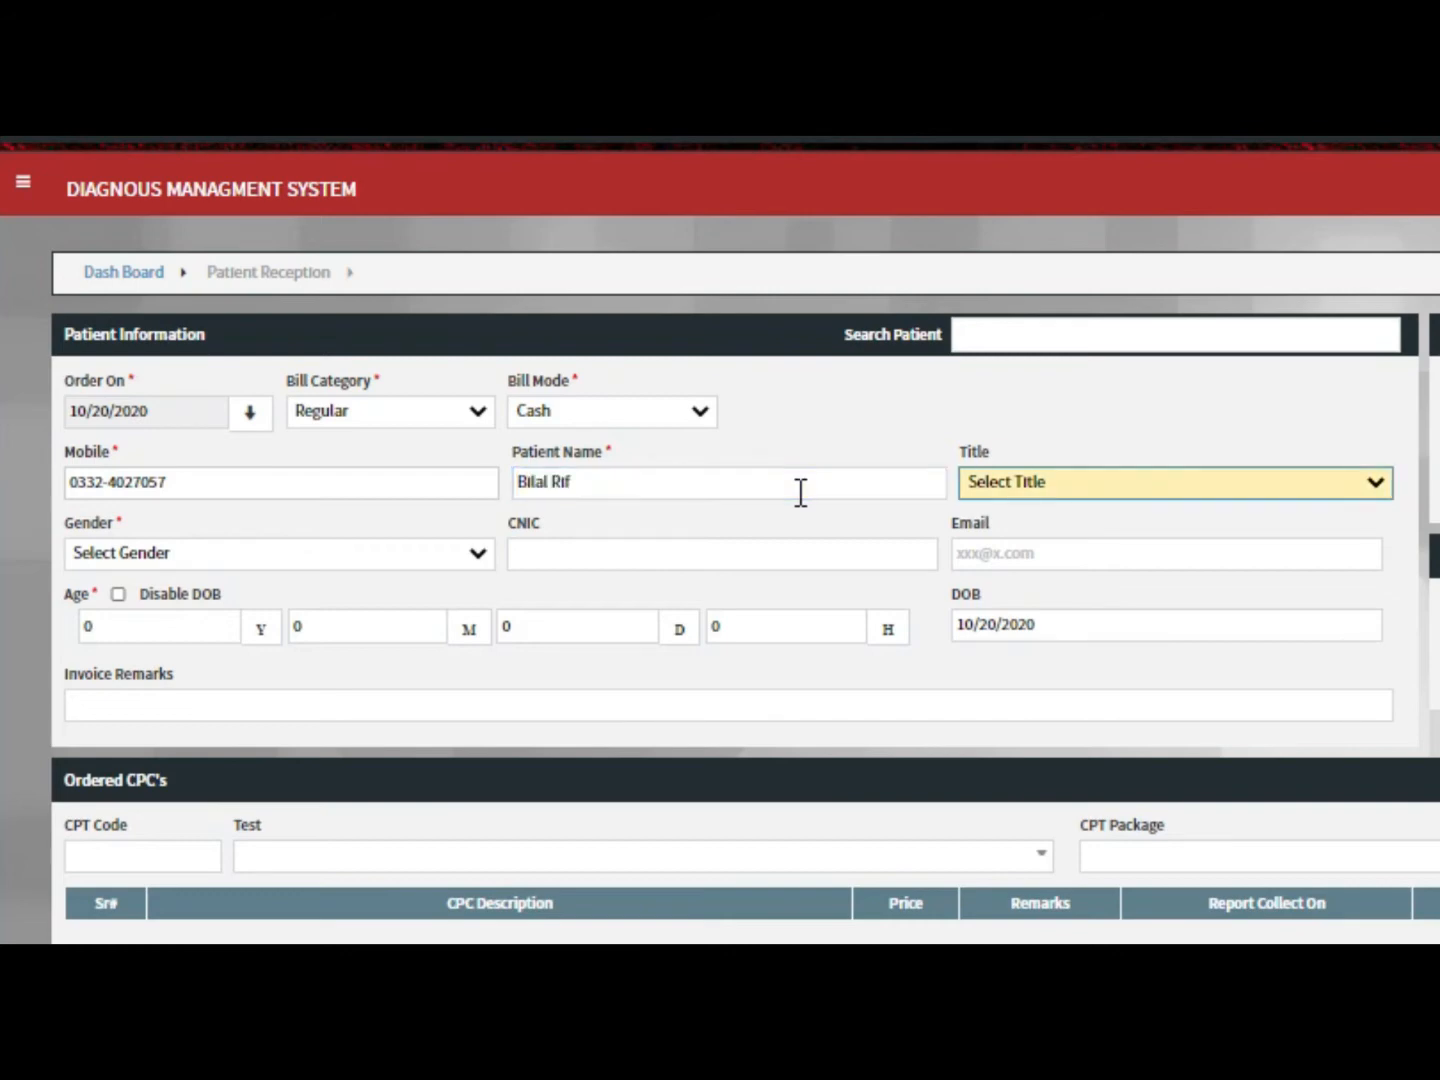
key(m)
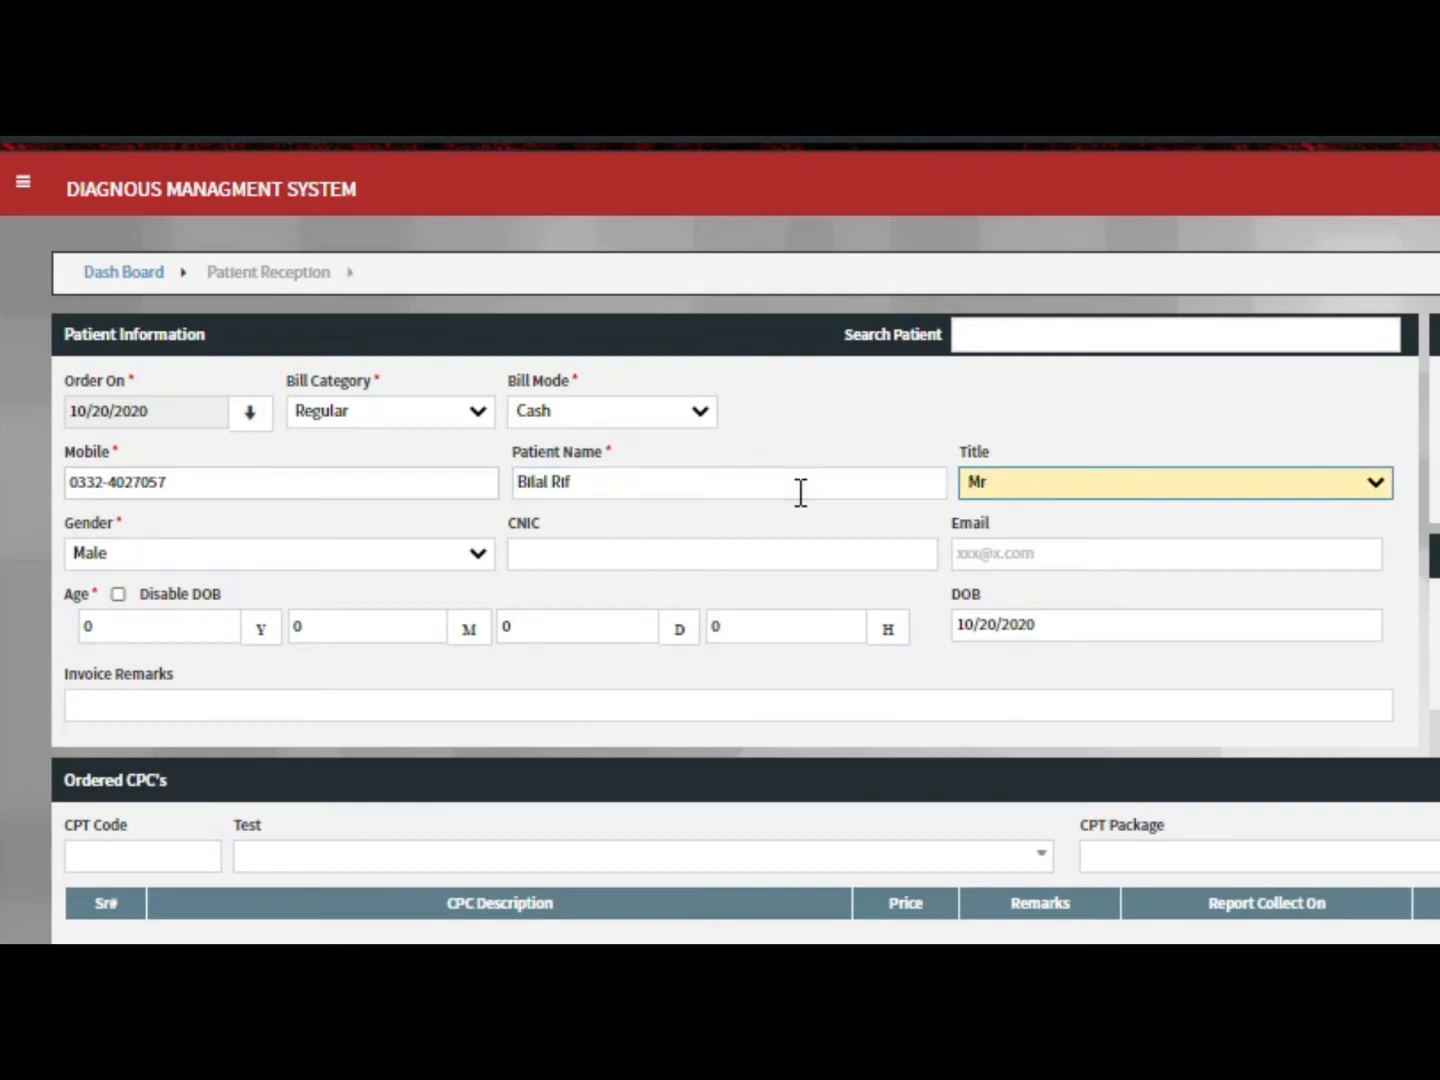
click(800, 491)
key(Left)
key(Left)
key(BackSpace)
text(A)
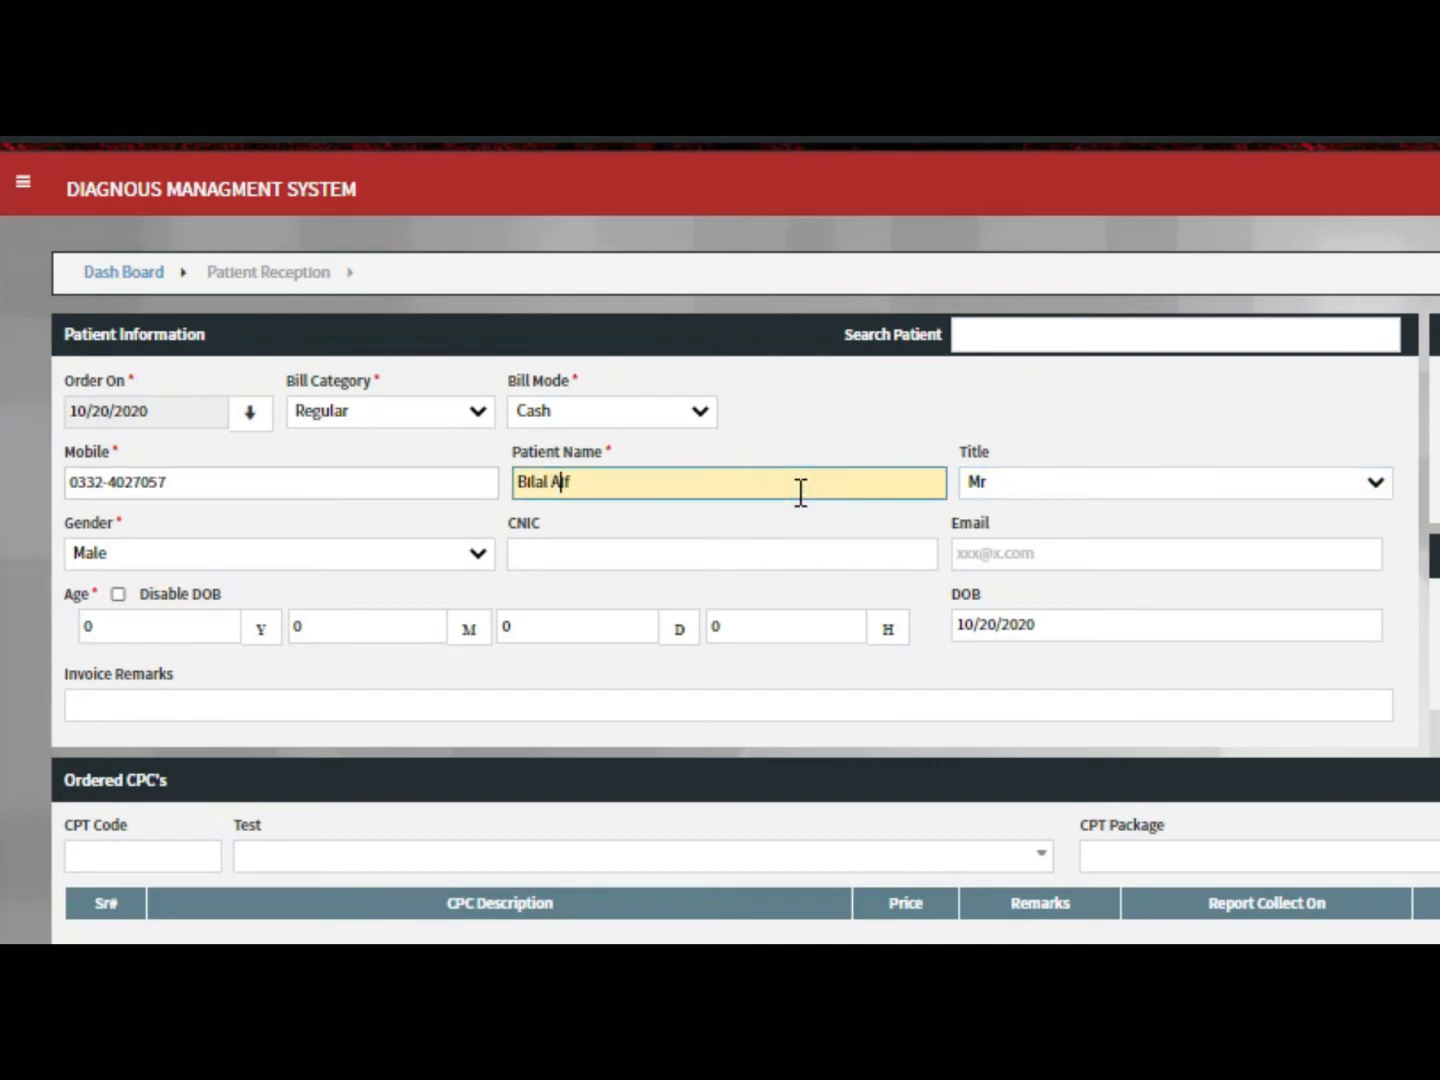
text(r)
key(Tab)
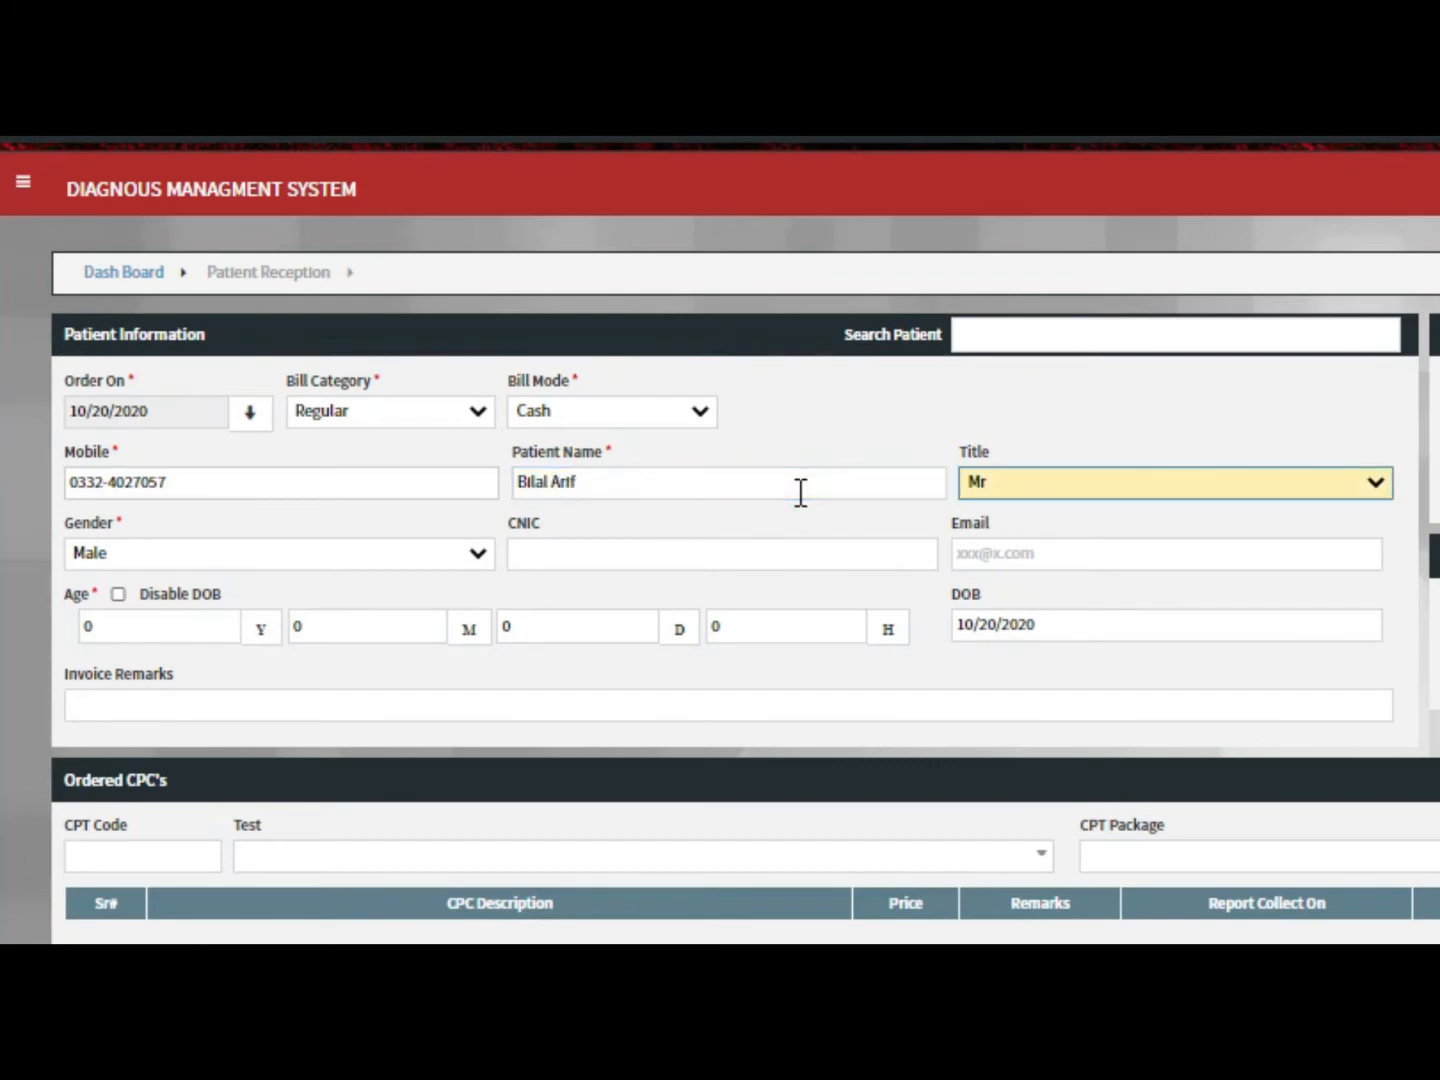
Keep the patient's title as Mr and set the age to 25 years
click(976, 480)
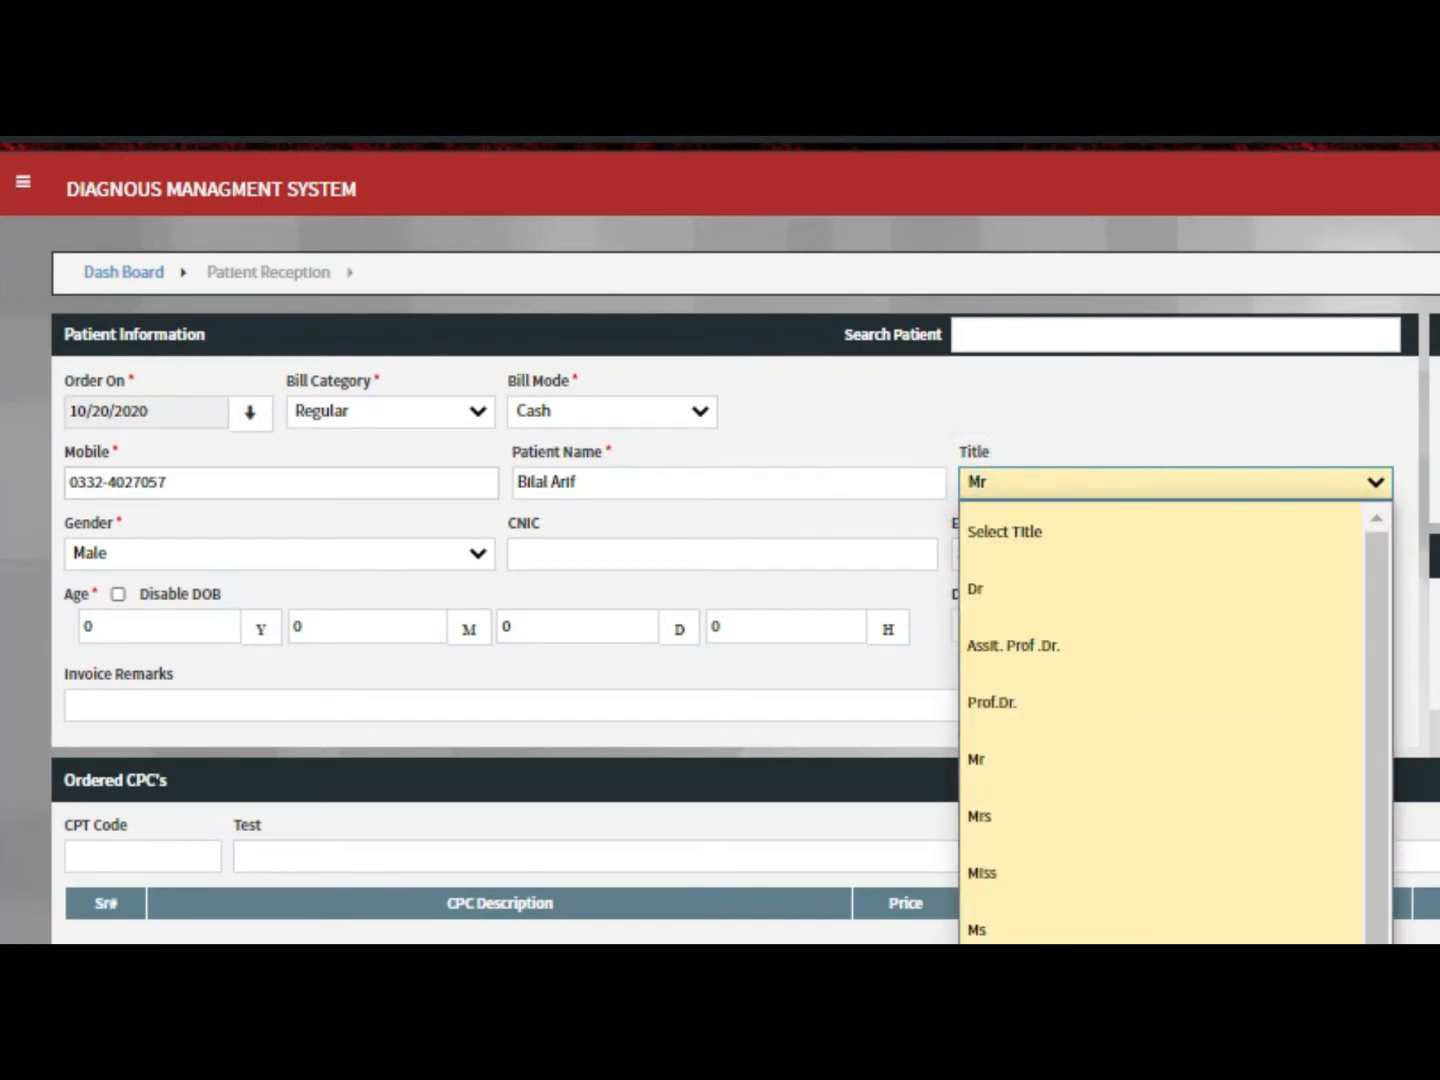
scroll(1100, 792, down, 3)
scroll(1100, 720, up, 3)
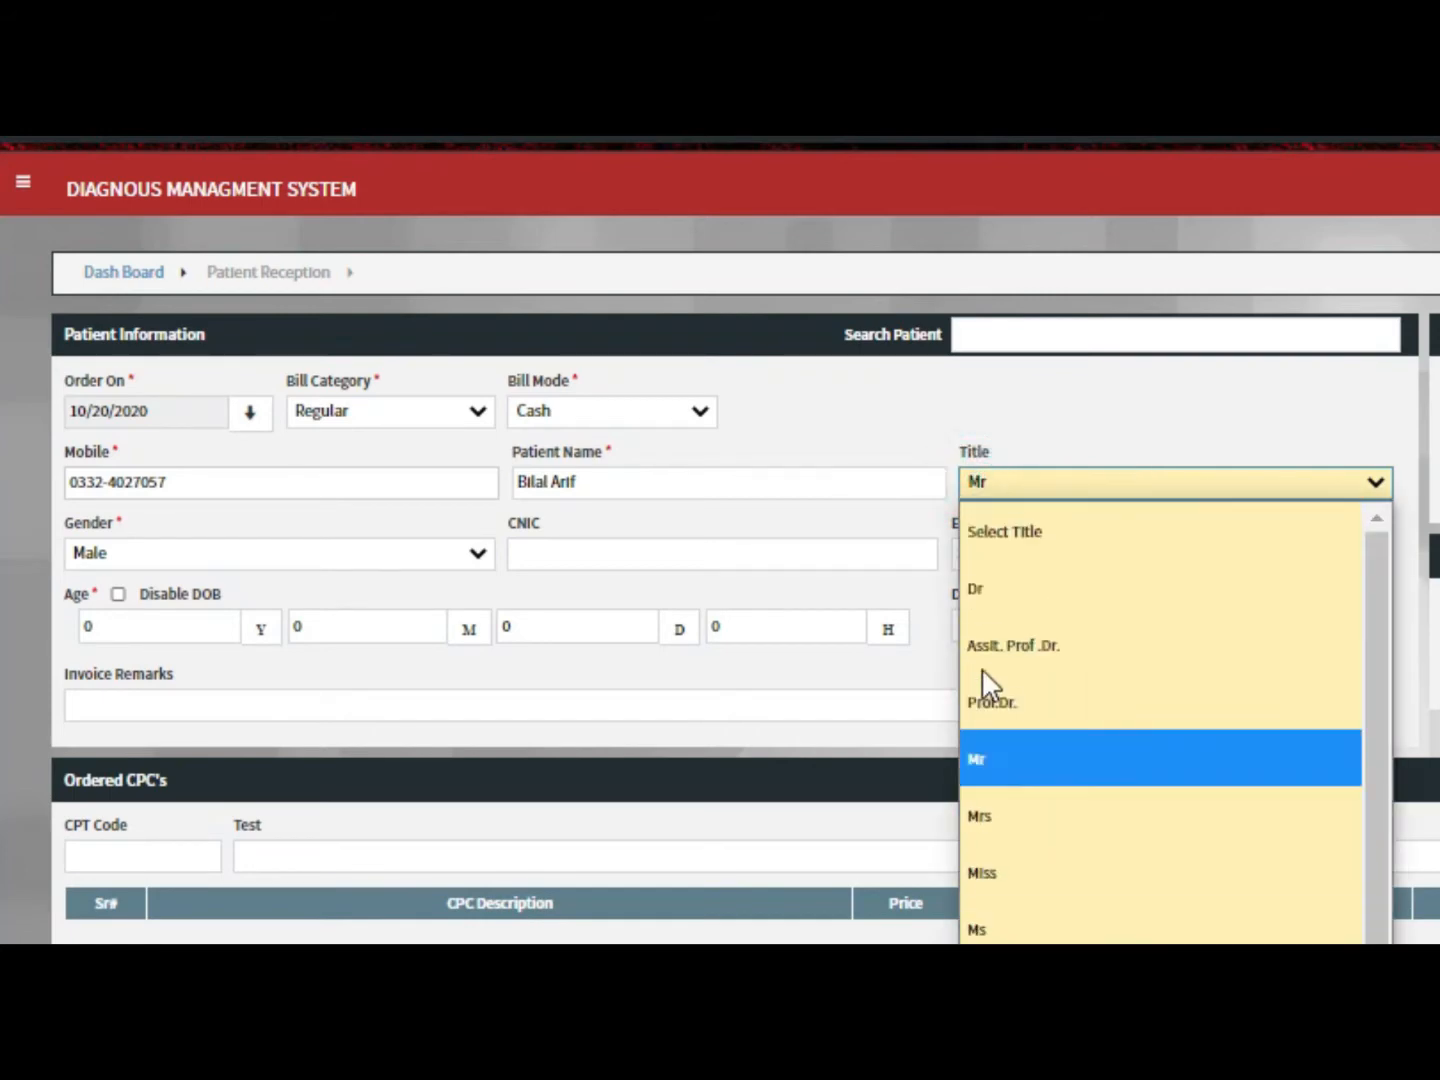
click(992, 752)
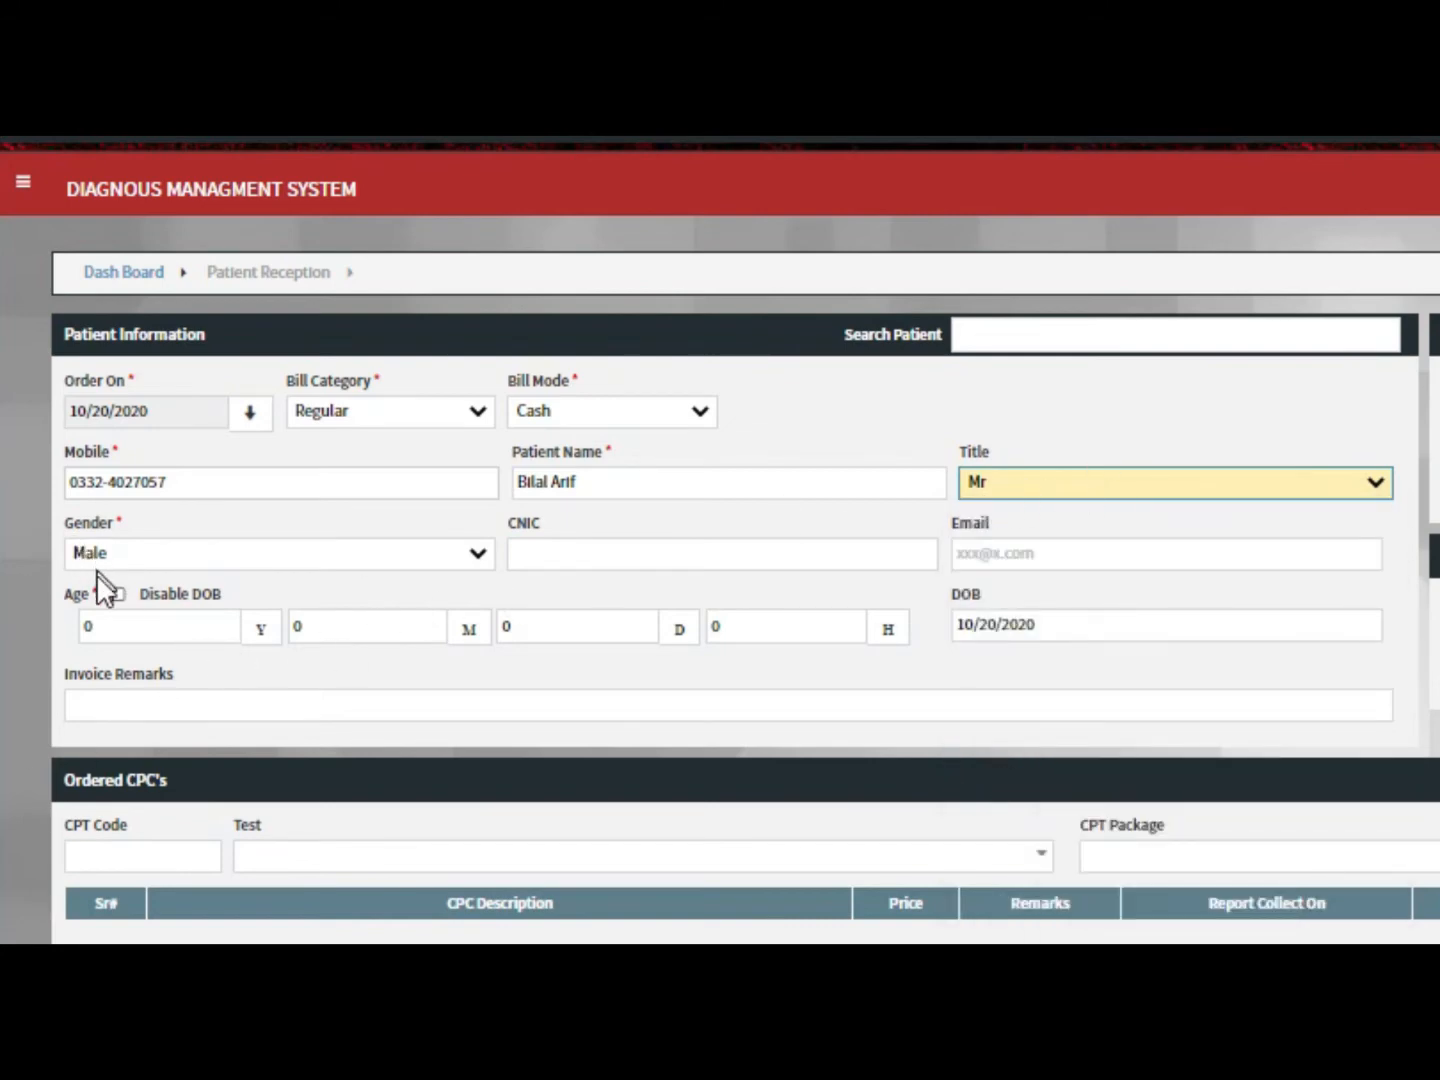
click(105, 634)
text(25)
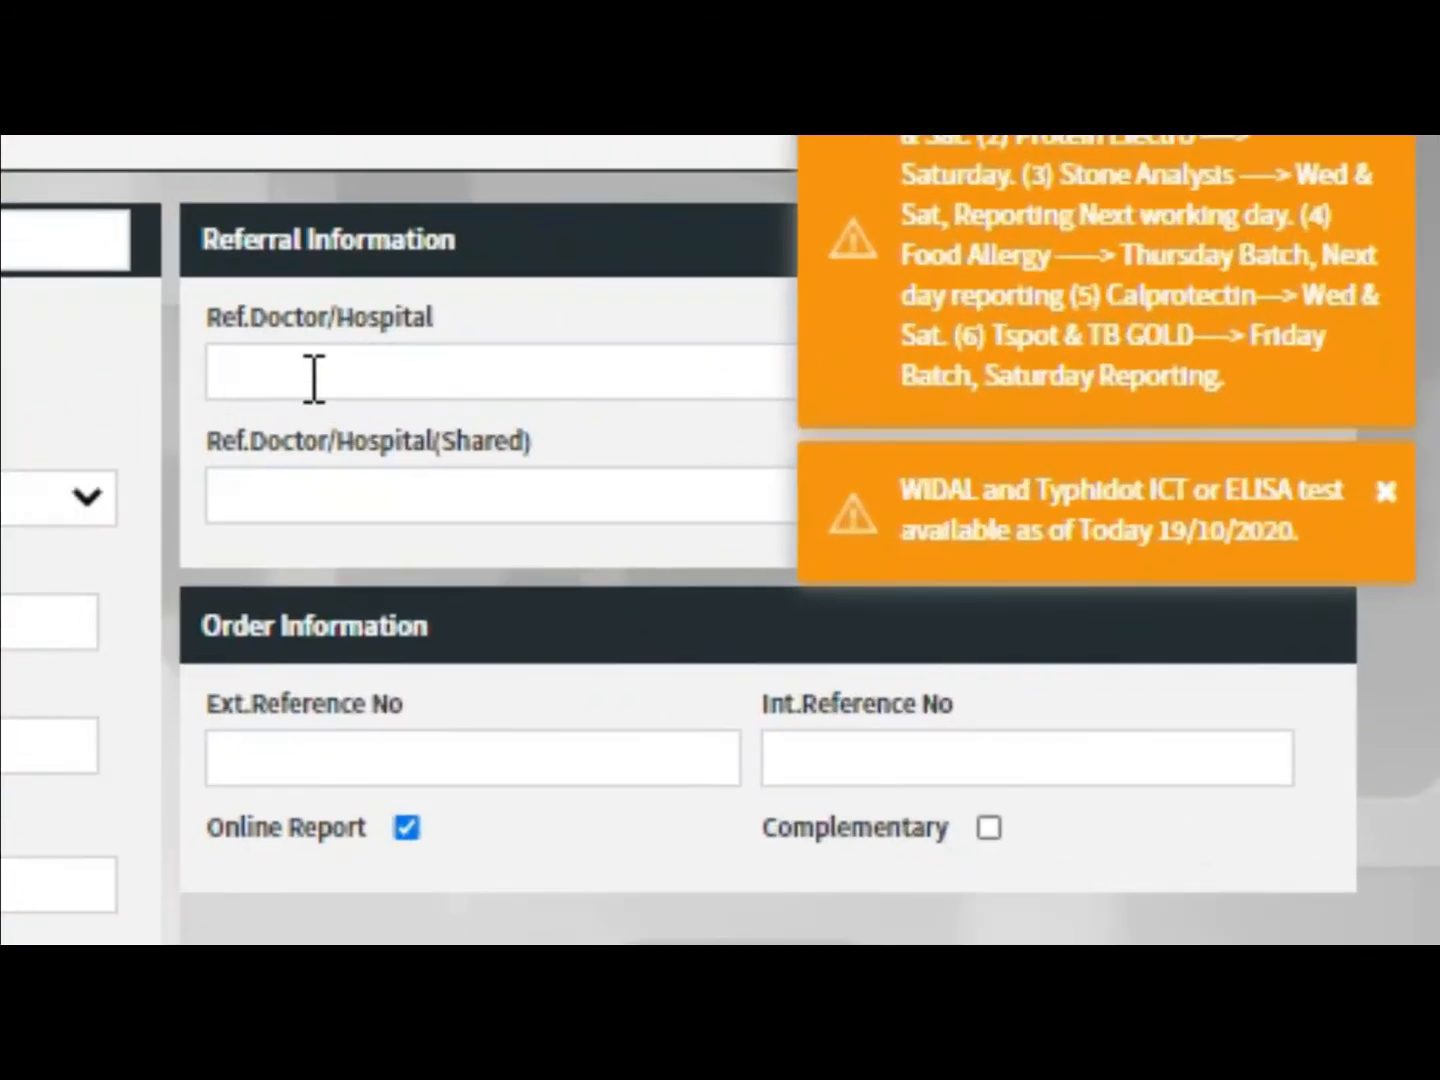
Add CBC with Platelet (600) to the lab order's tests
click(292, 386)
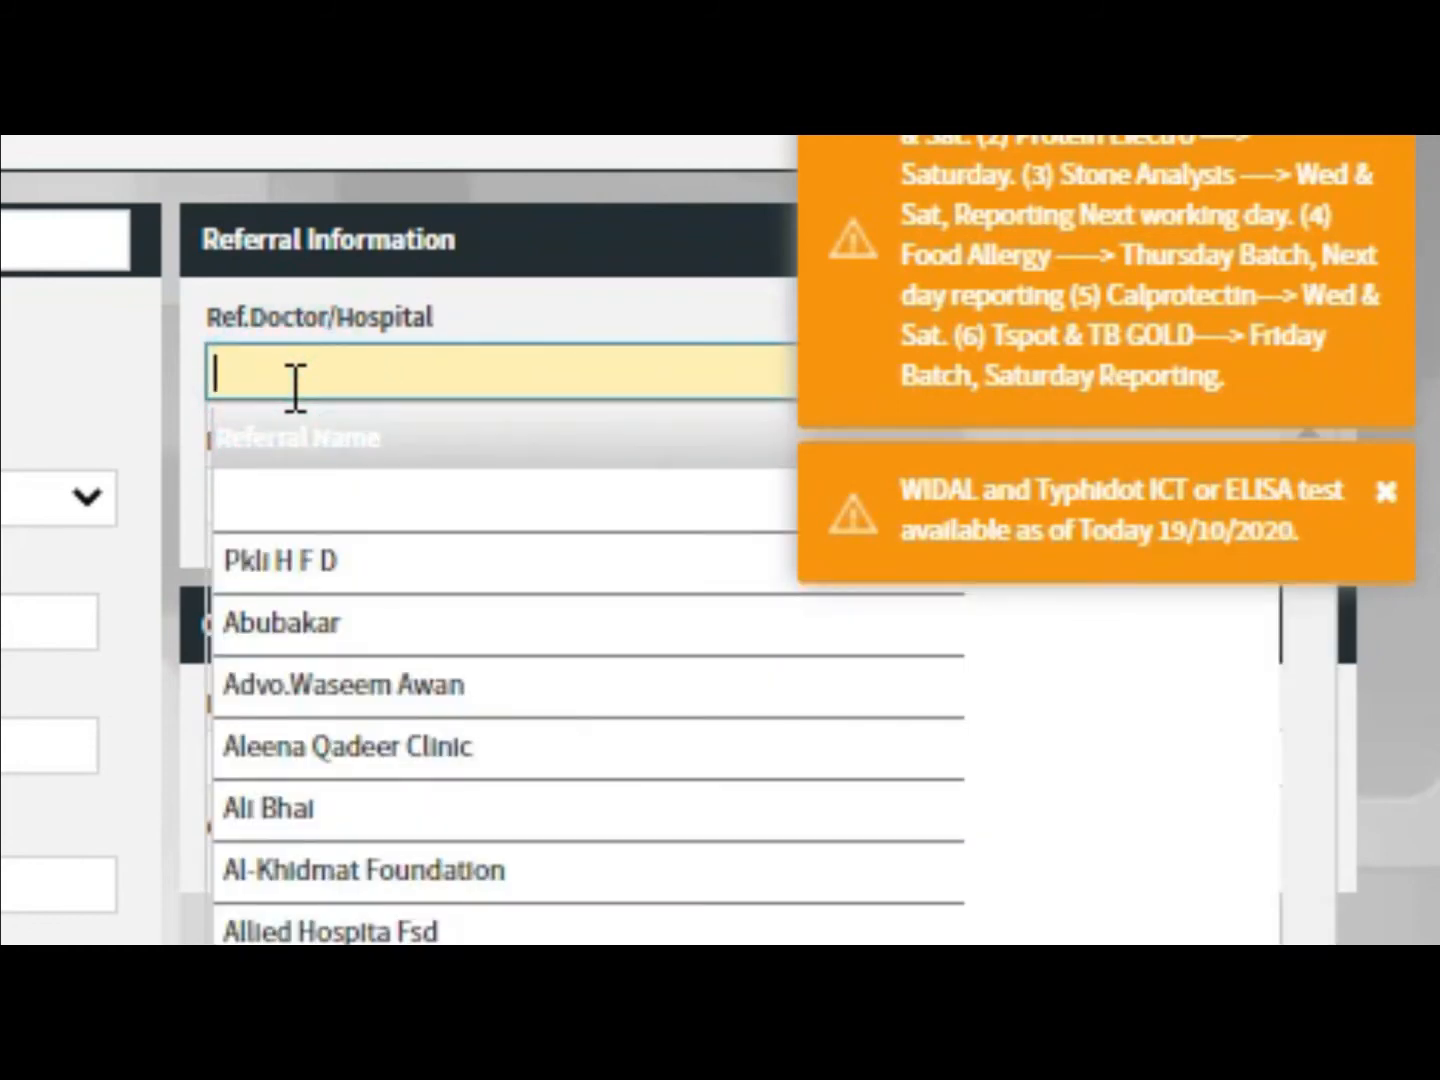
click(98, 368)
click(306, 750)
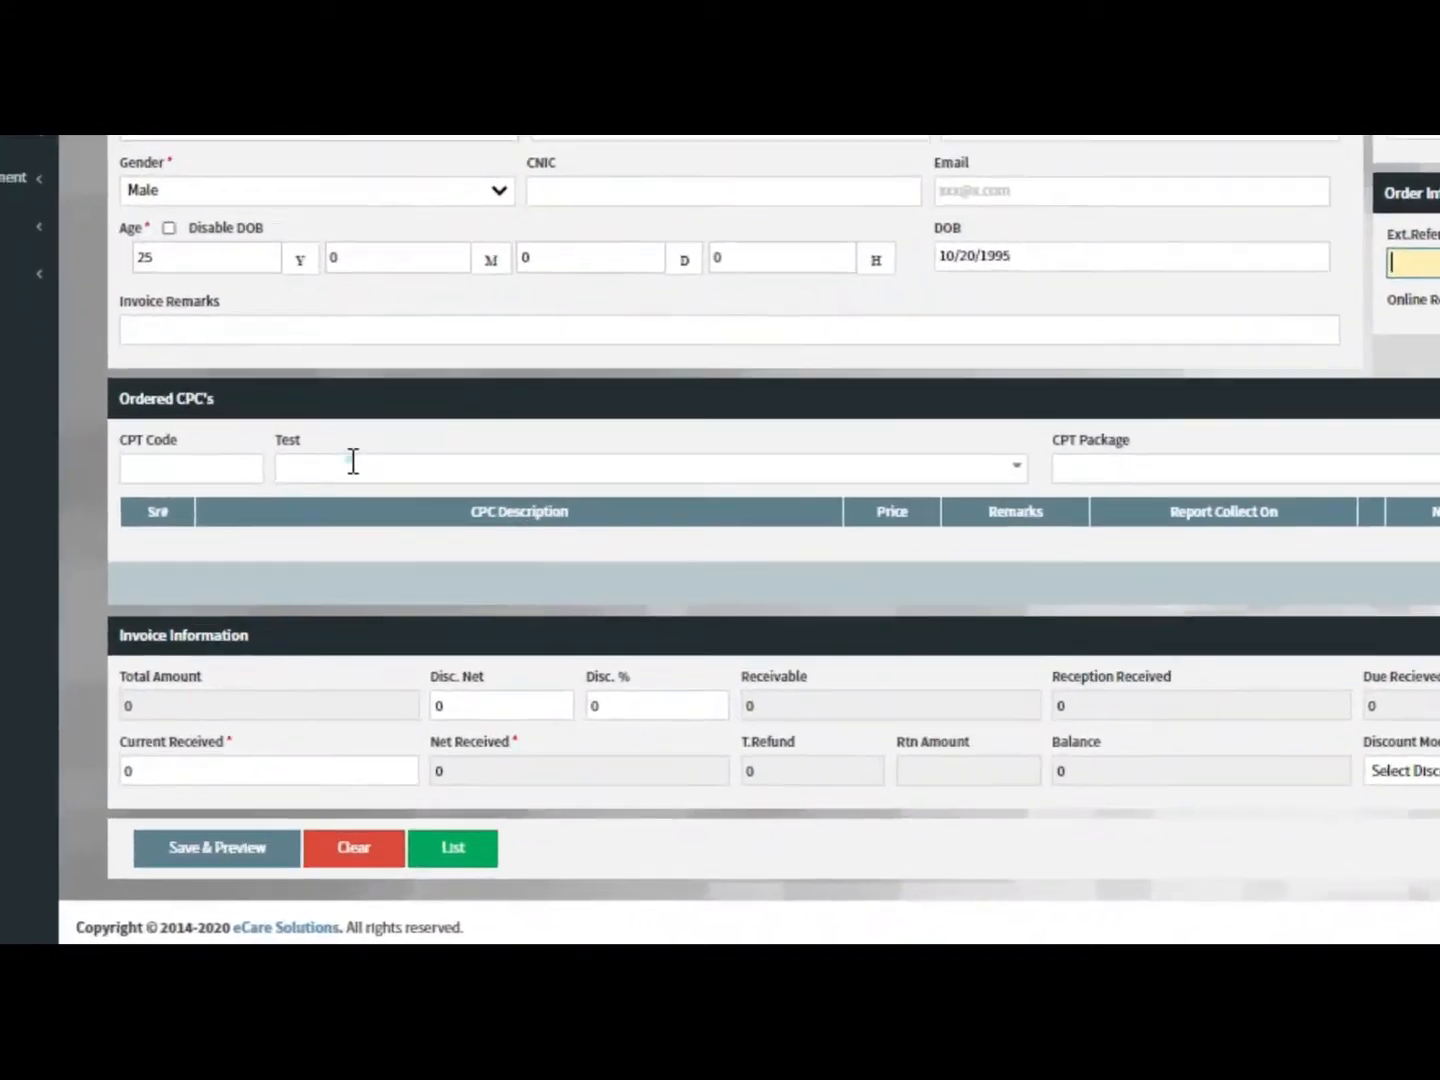
click(350, 591)
key(Down)
key(Down)
key(Down)
key(Down)
key(Down)
key(Down)
key(Down)
key(Down)
key(Down)
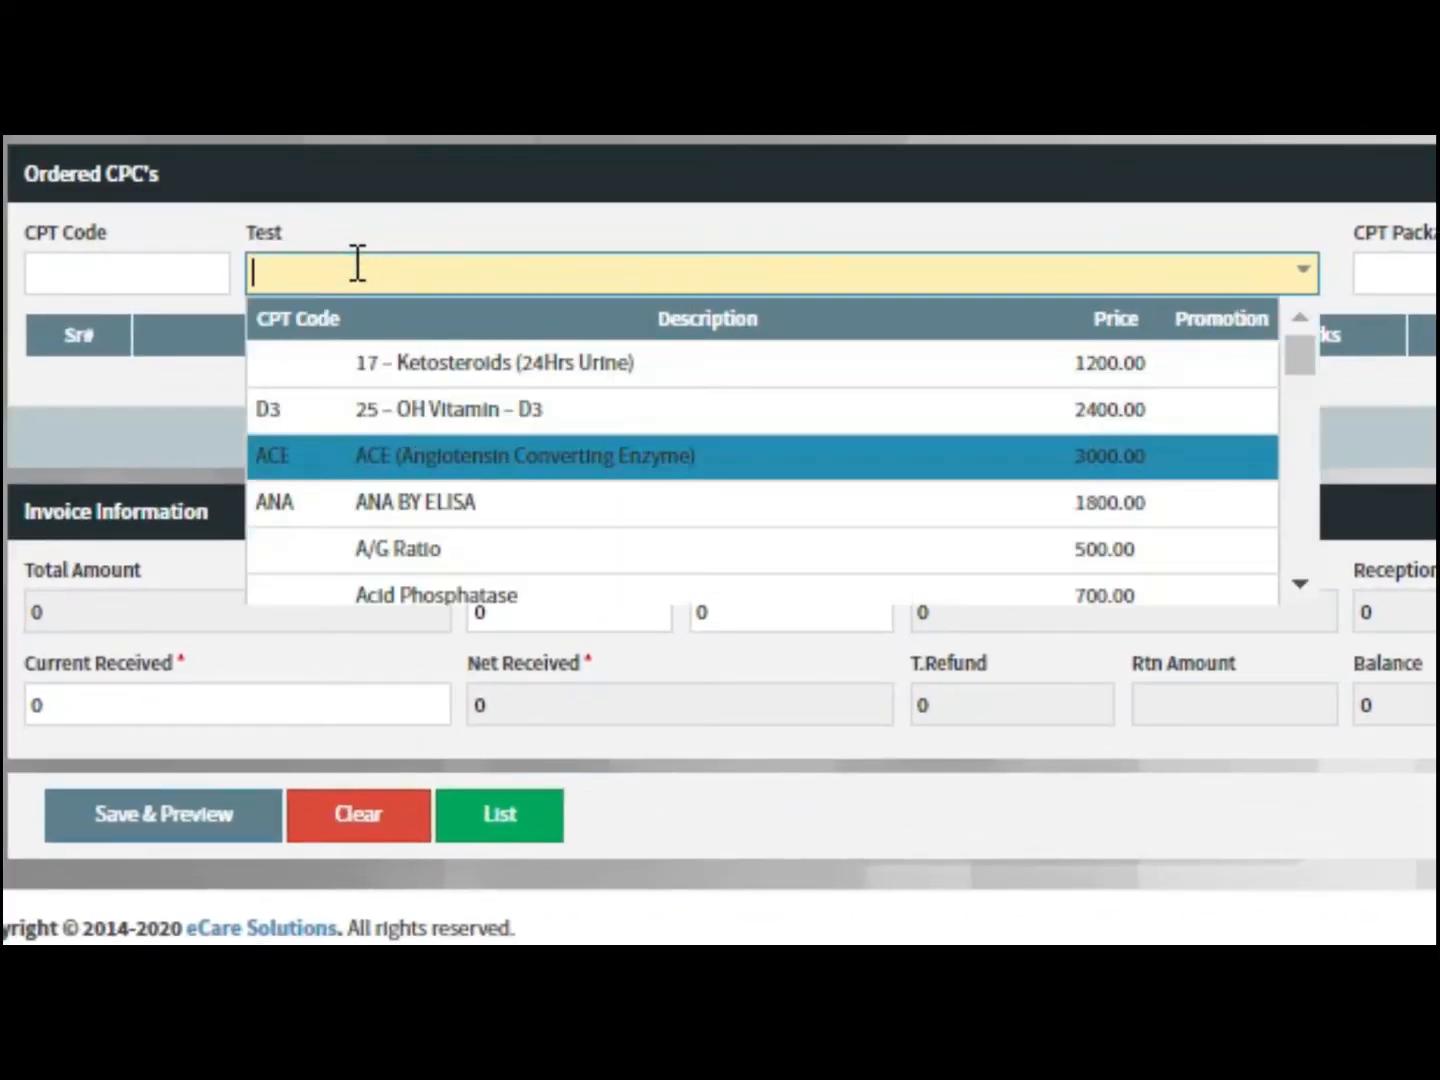
key(Down)
key(Down)
key(Down)
key(Down)
key(Down)
key(Down)
key(Down)
key(Down)
key(Down)
key(Down)
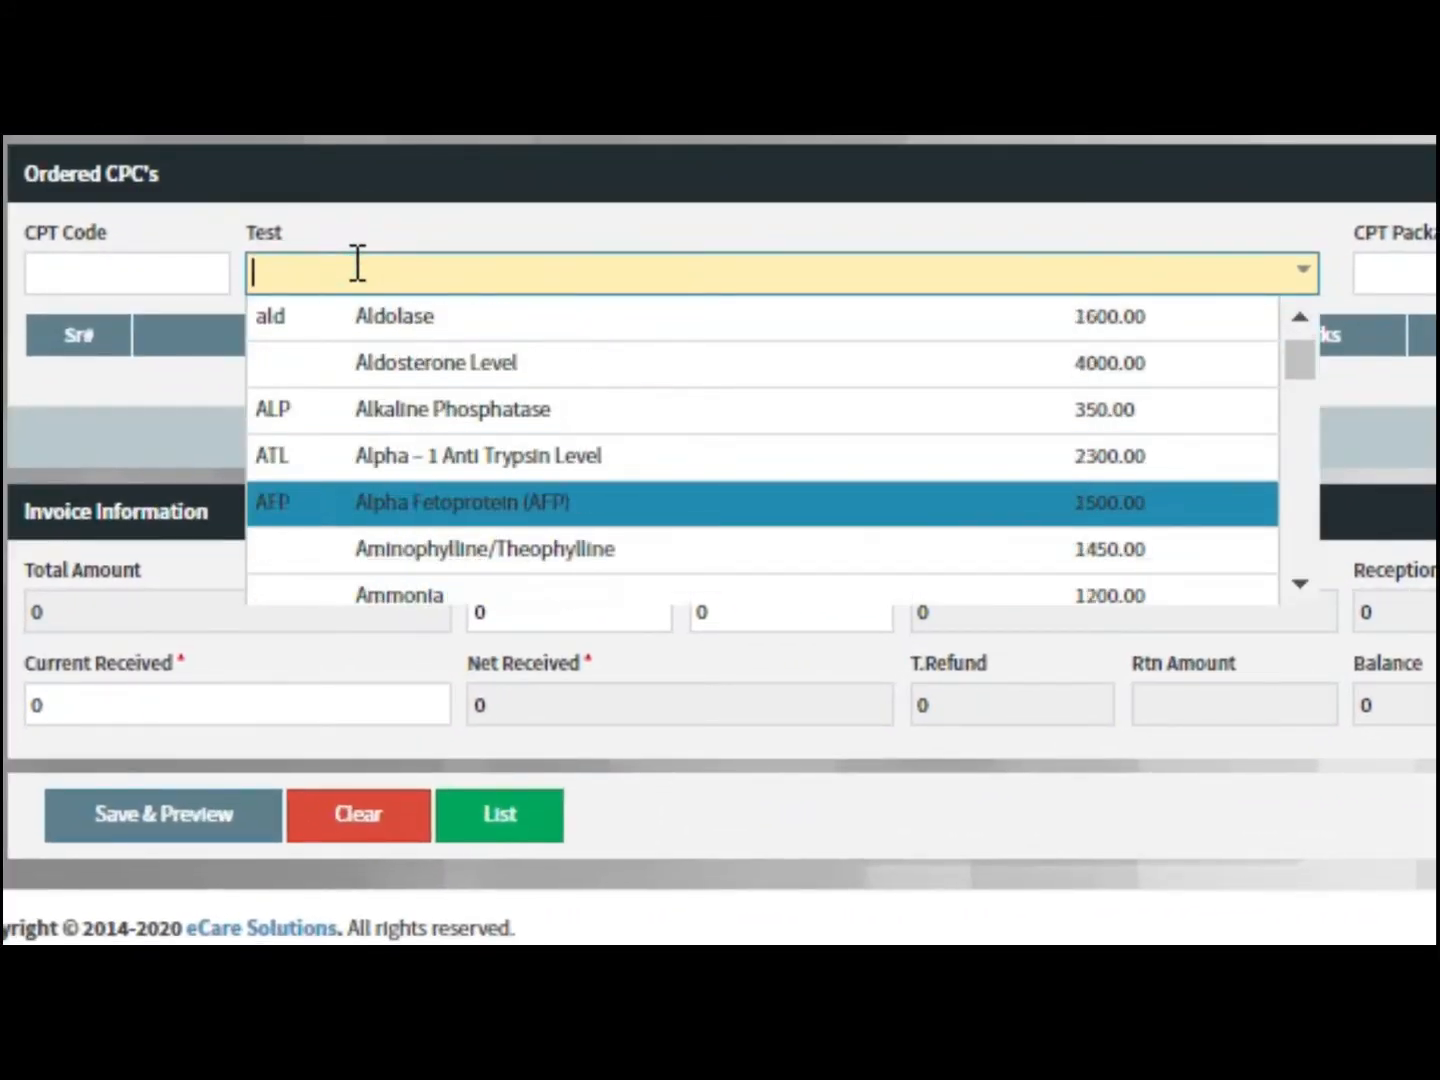
text(CBC)
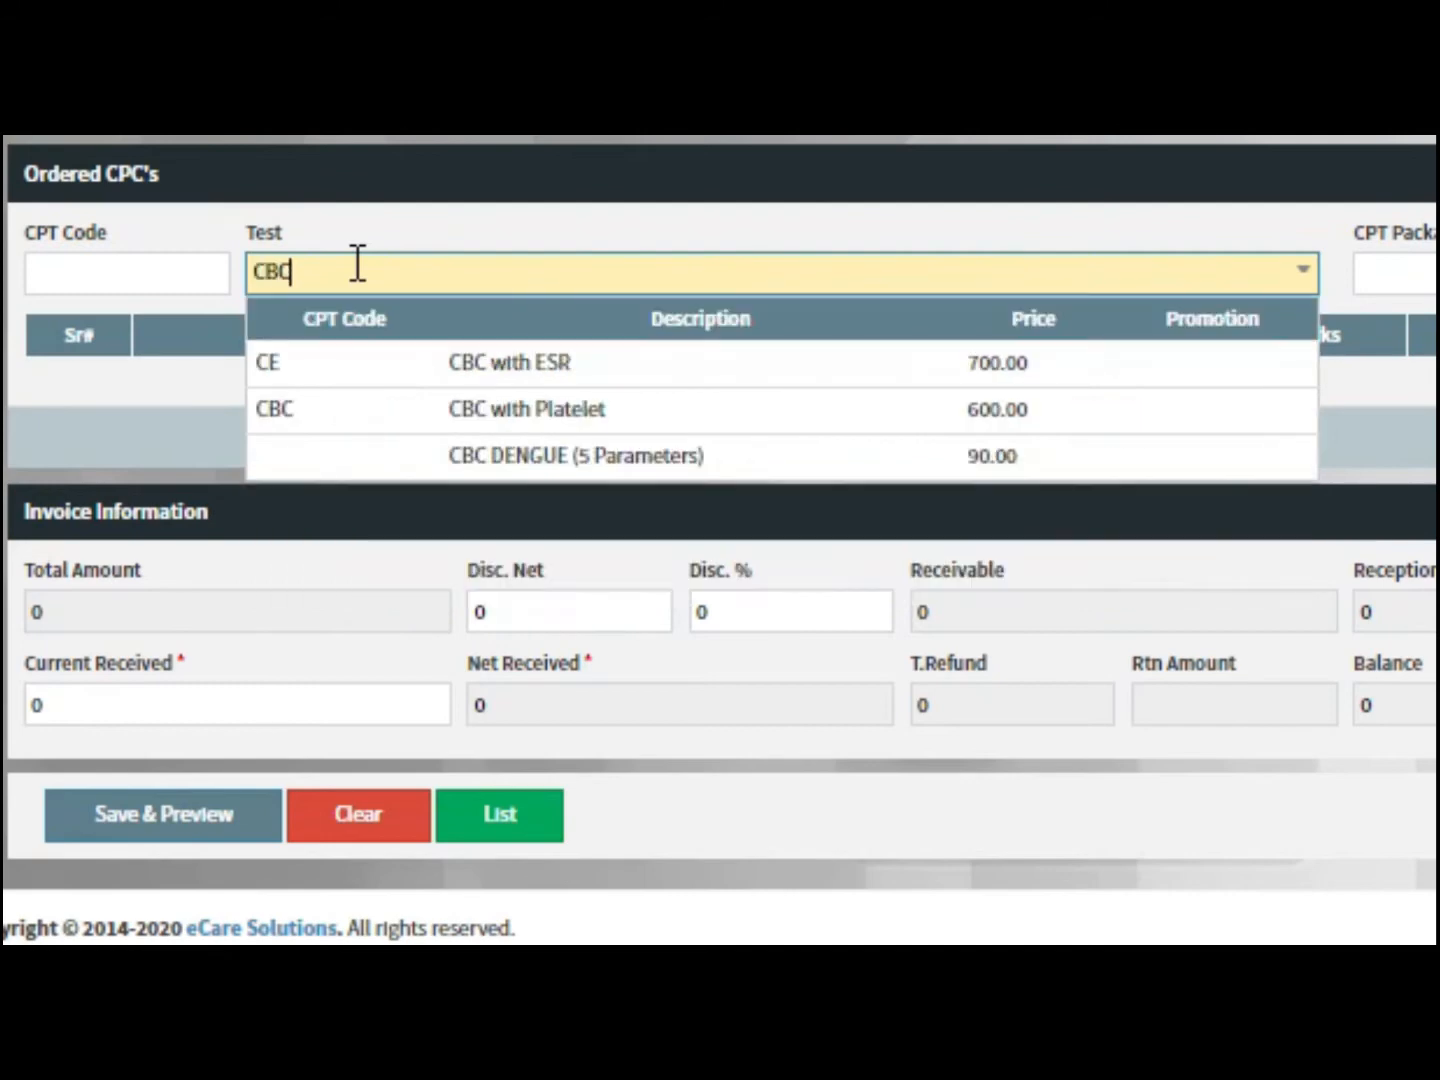
click(476, 412)
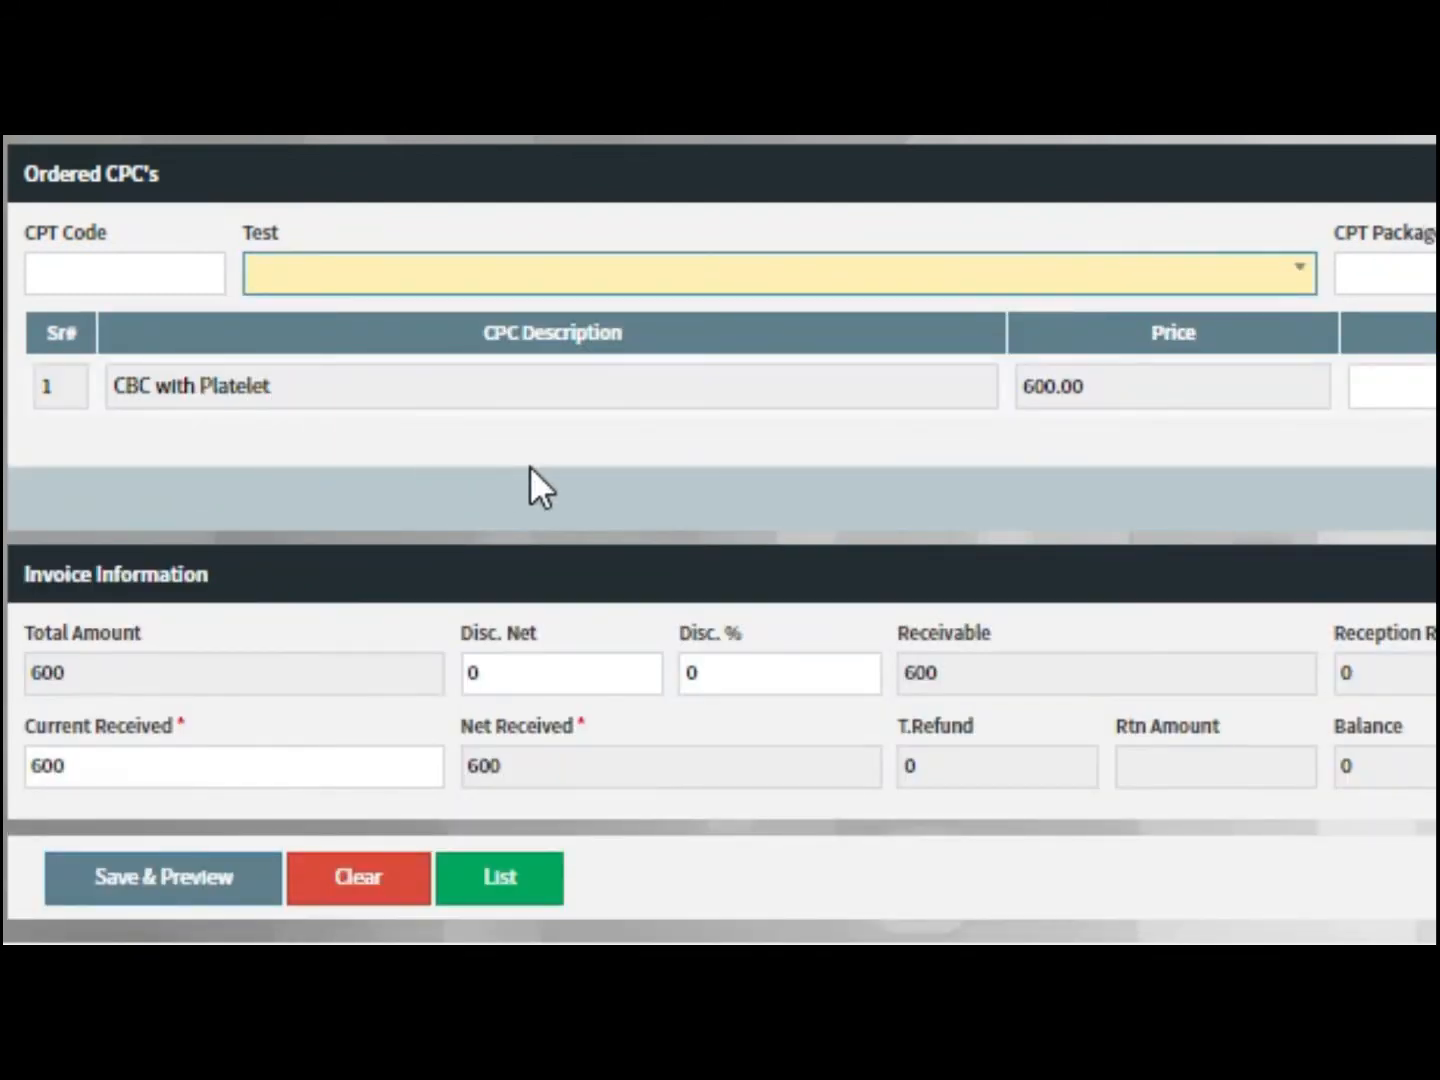
Add LIVER FUNCTION TEST (LFT) to the order, bringing the total to 1600
scroll(530, 485, down, 1)
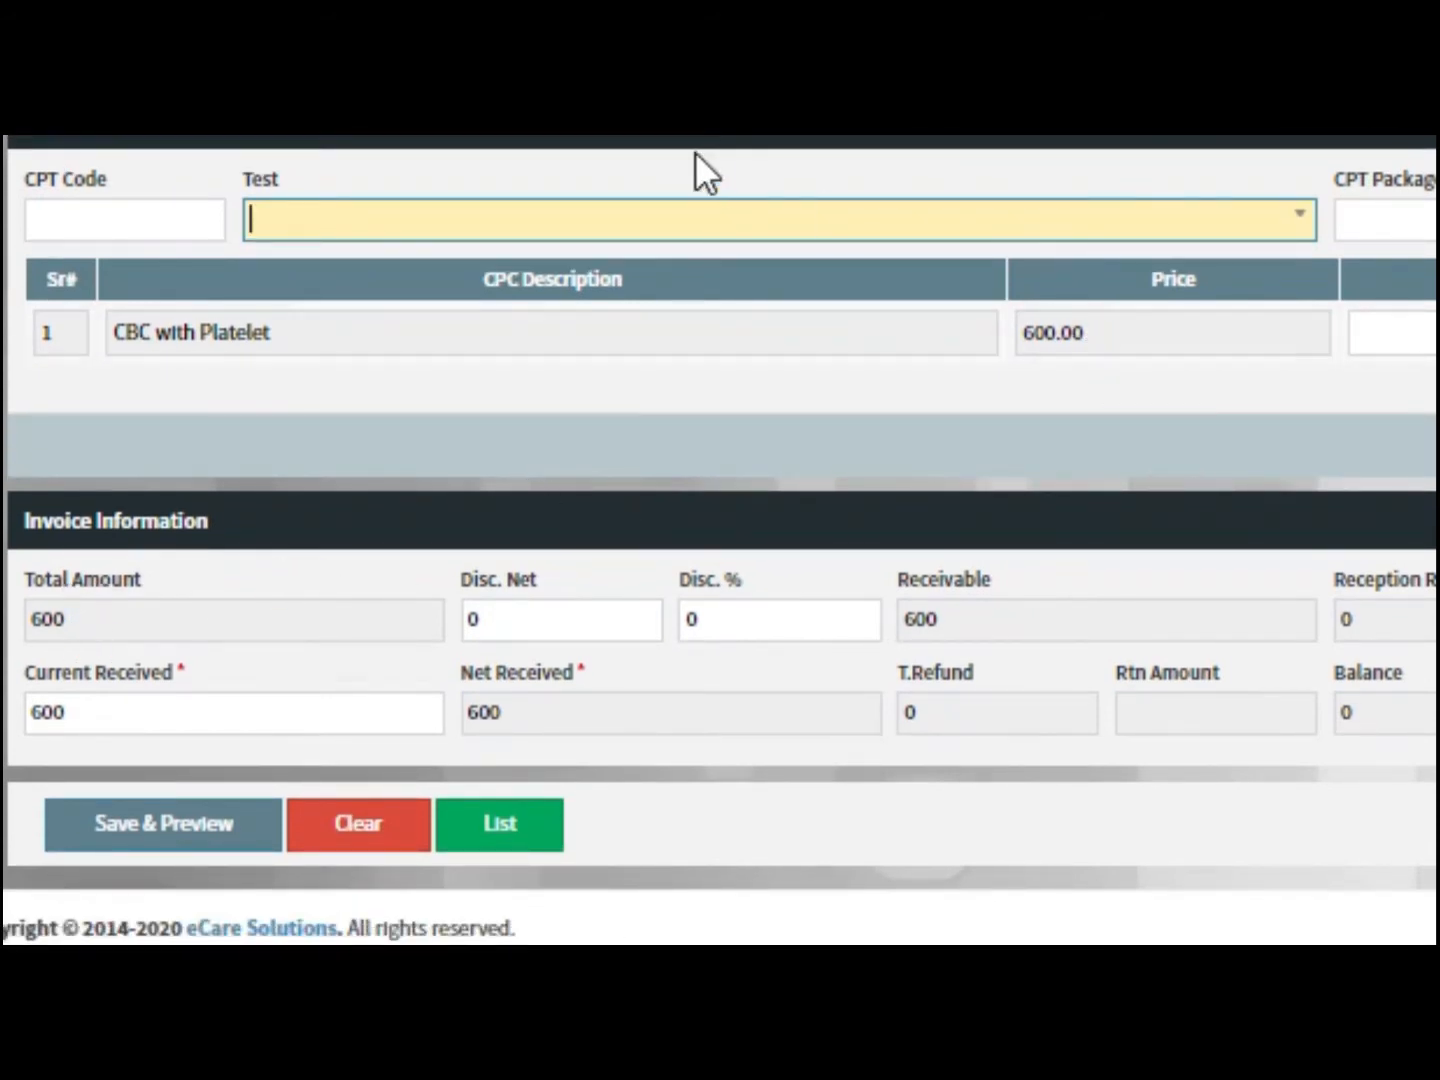
text(LFT)
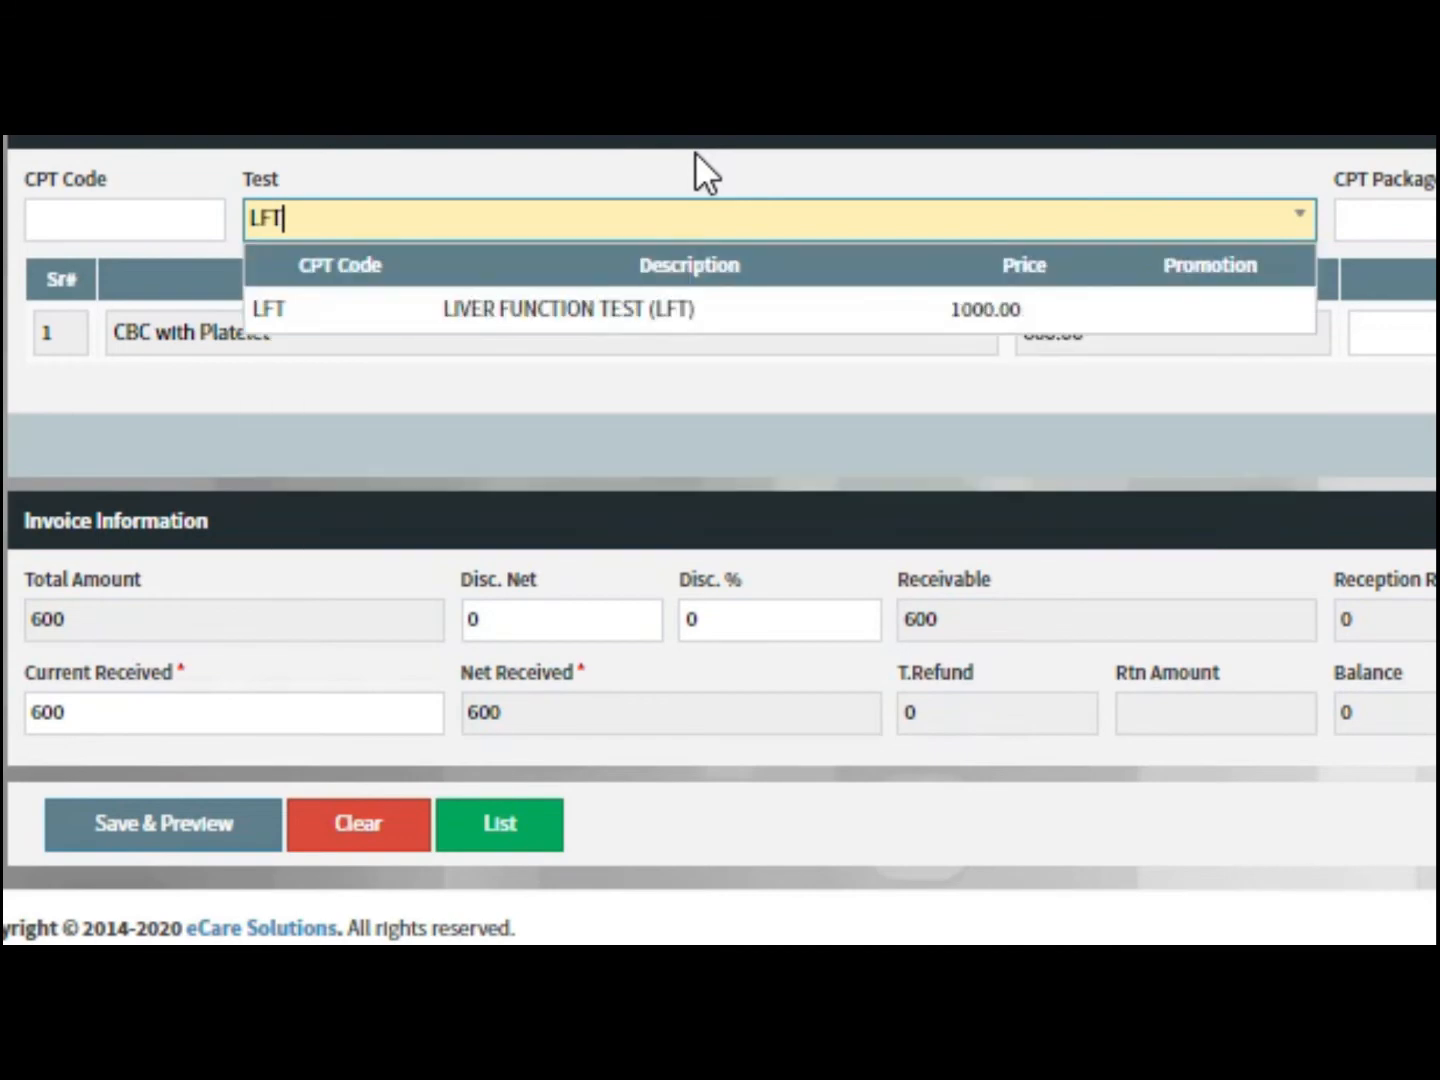
key(Down)
key(Return)
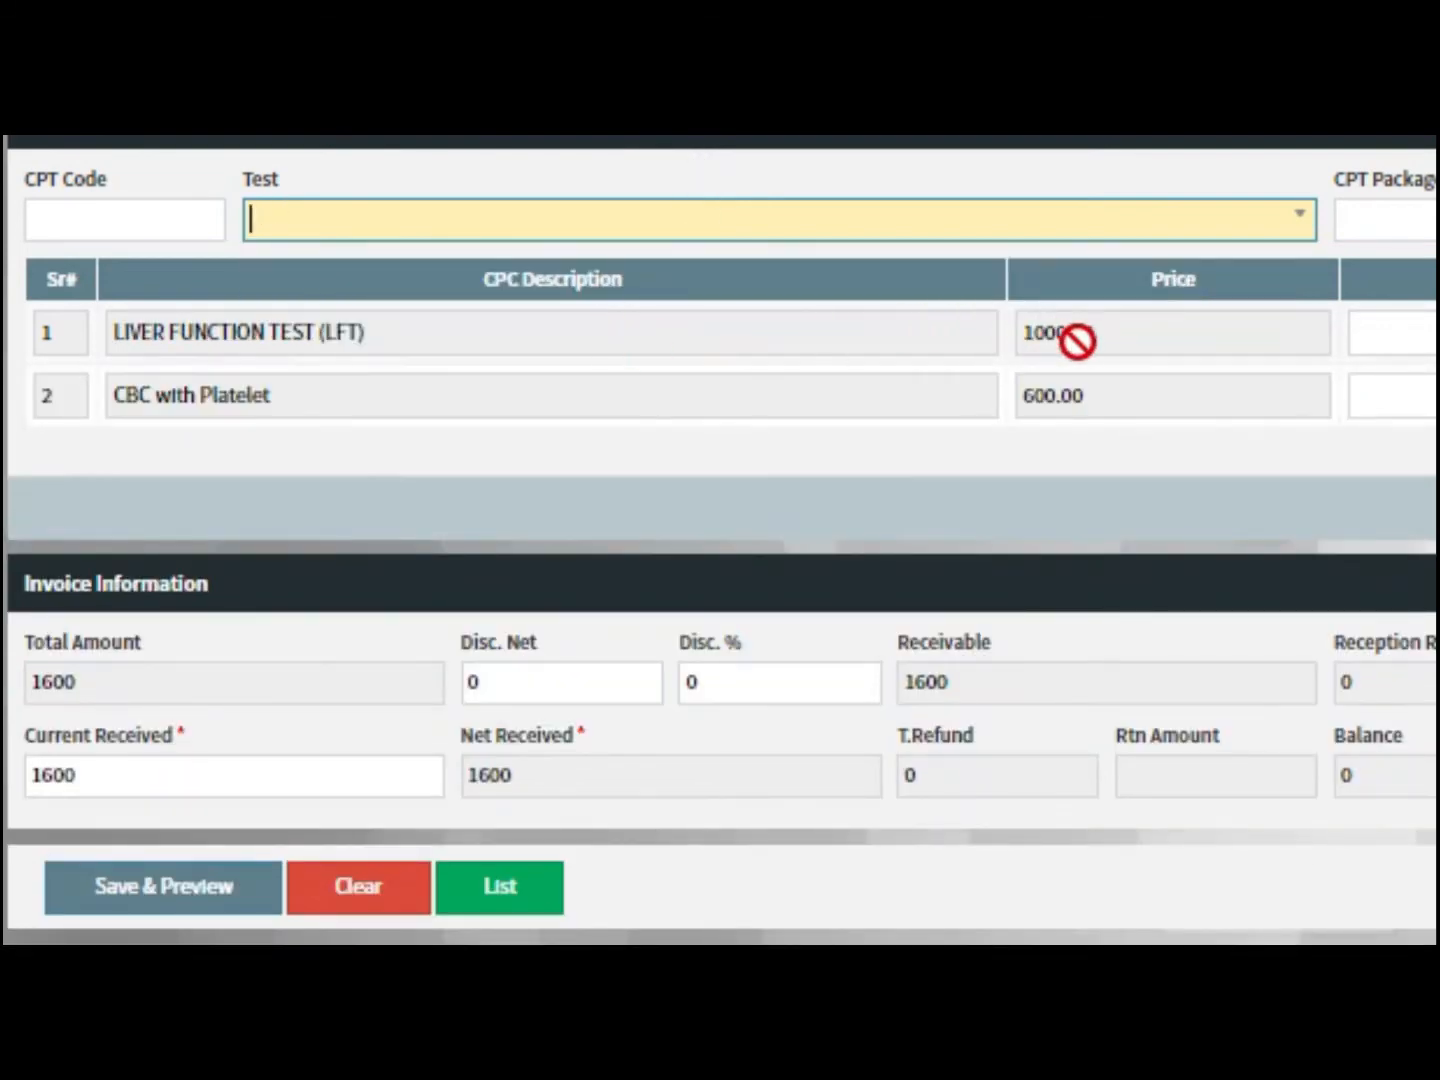
scroll(1077, 341, down, 1)
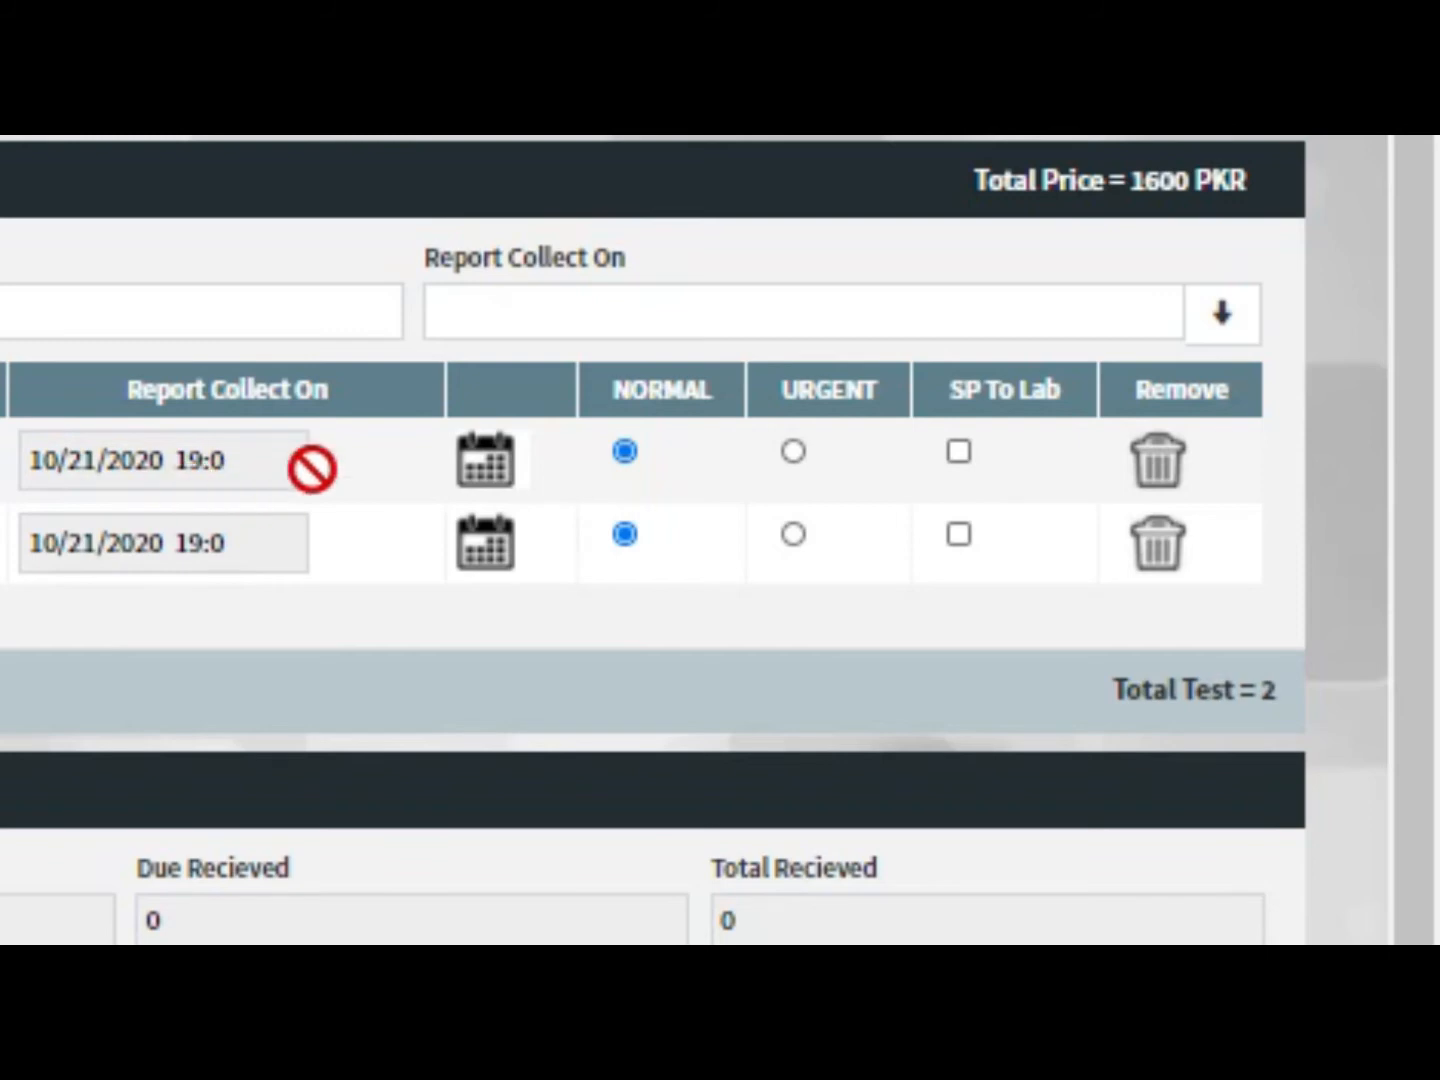
Set the first test's report collection date and time to 10/21/2020 23:00
click(464, 467)
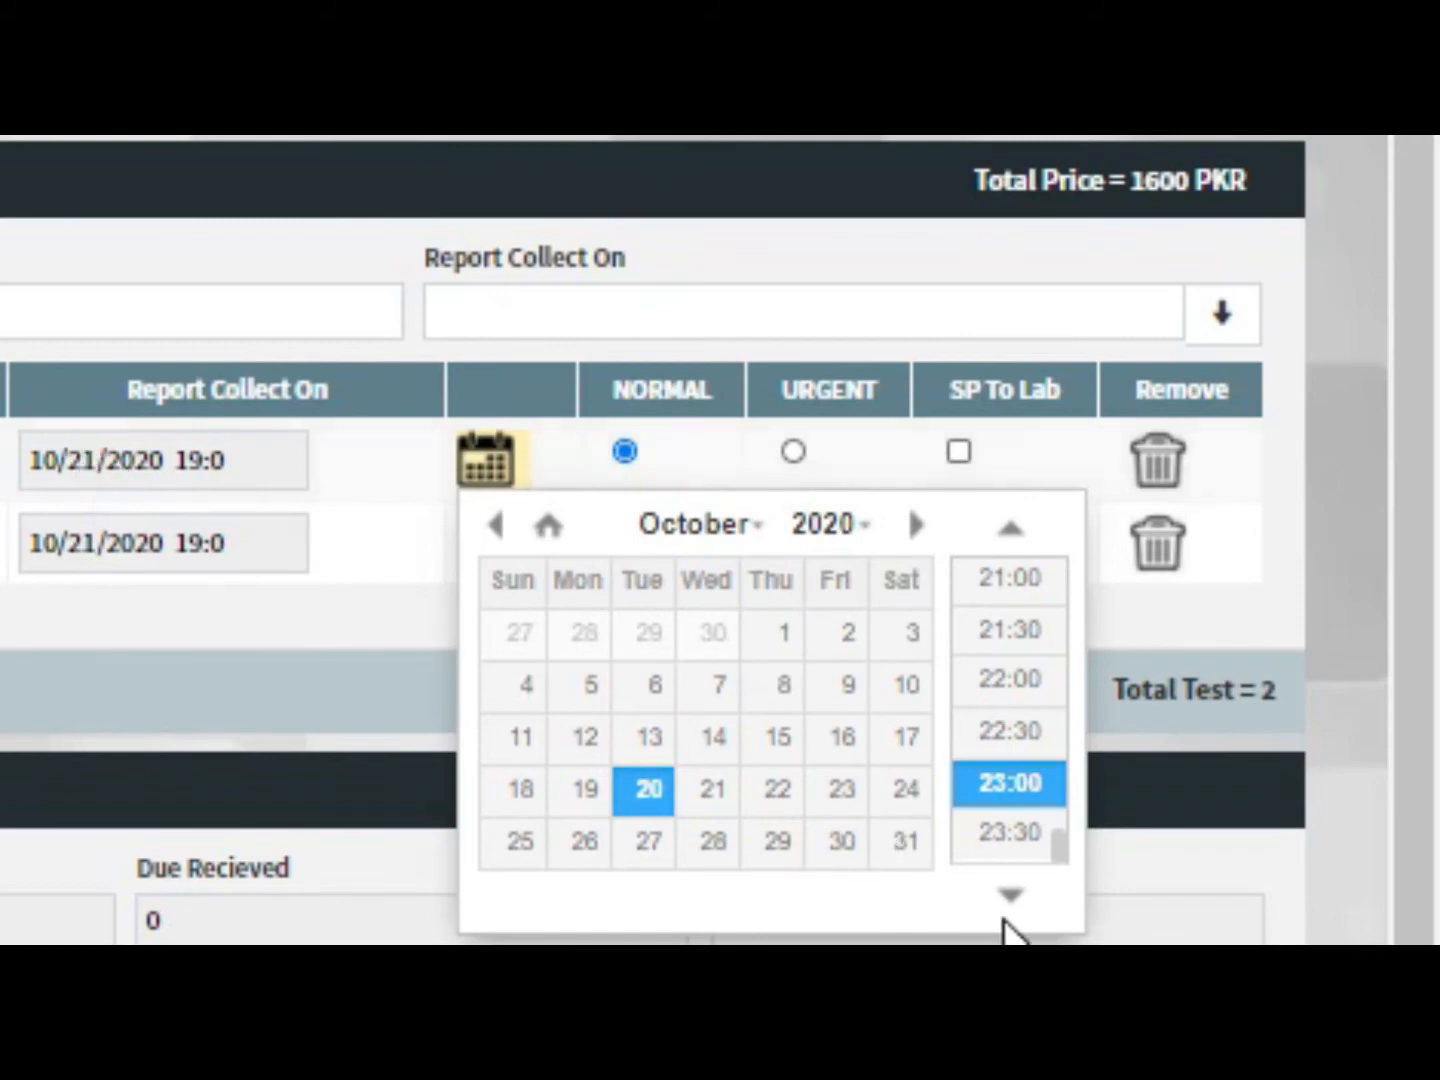
click(782, 813)
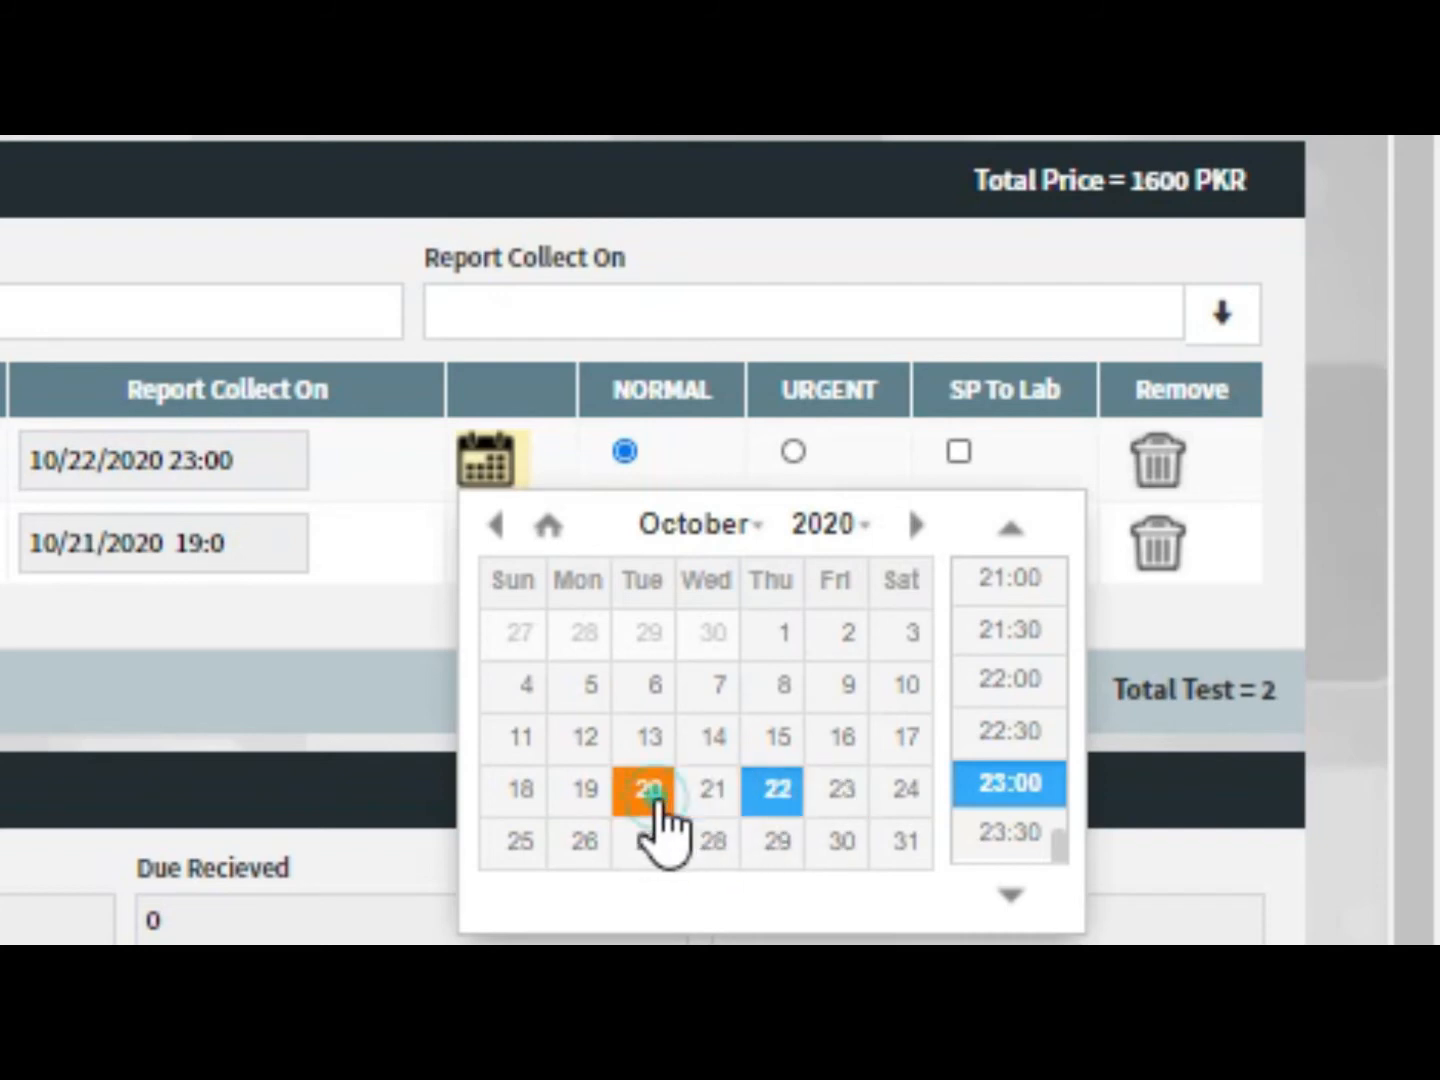
click(650, 796)
click(706, 800)
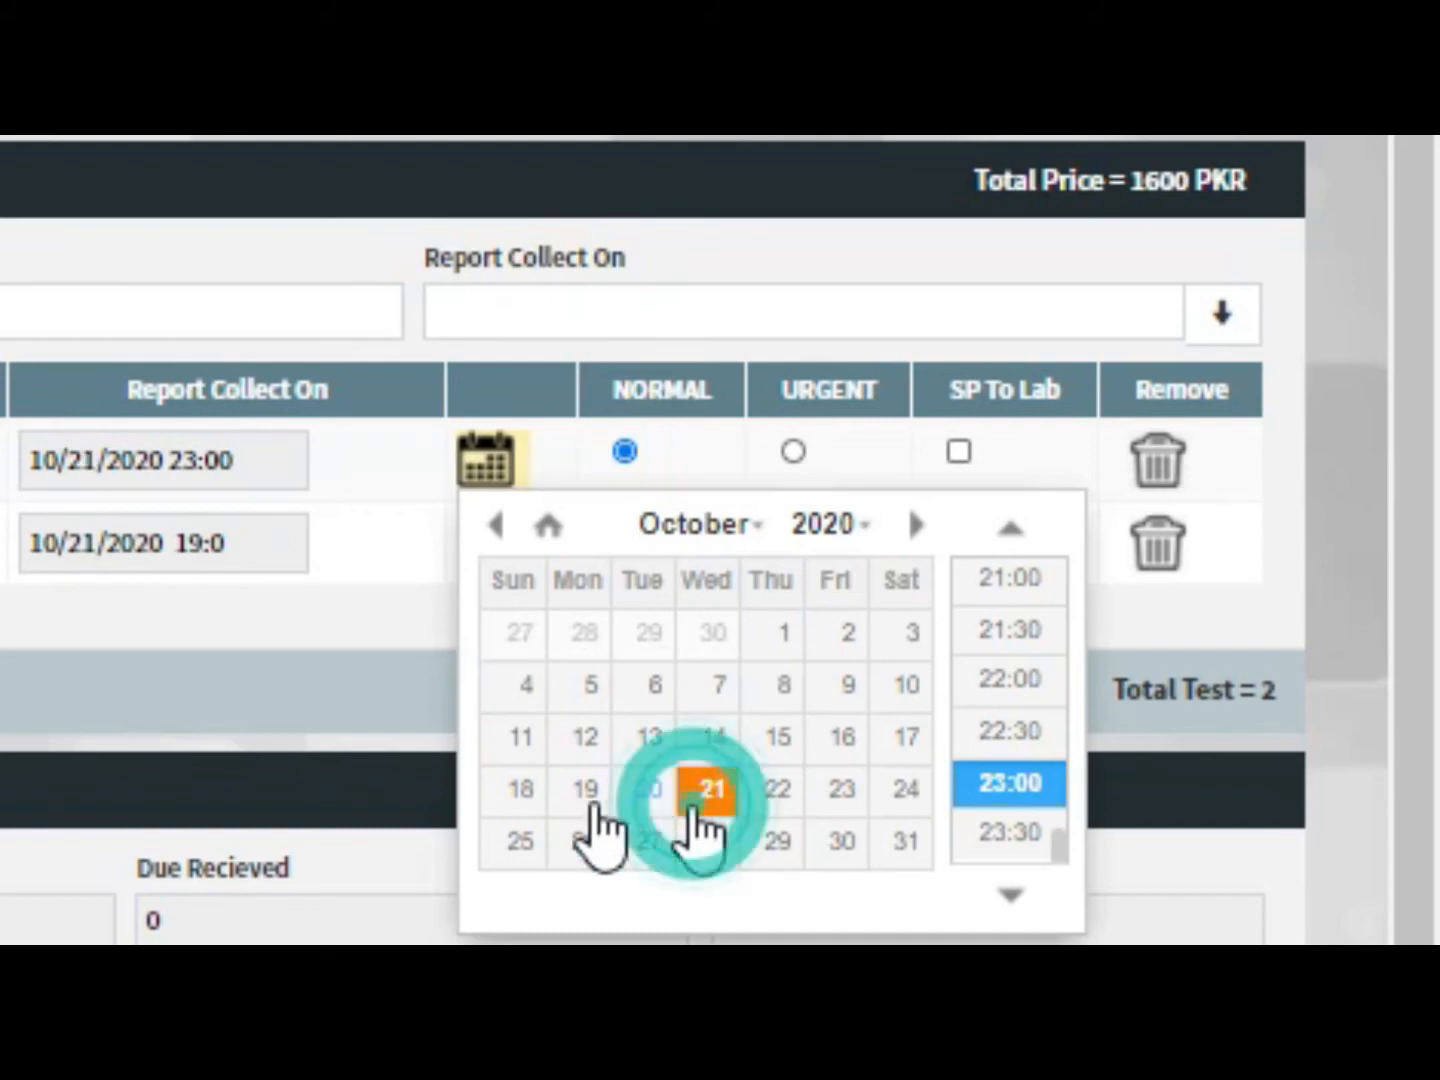
click(403, 723)
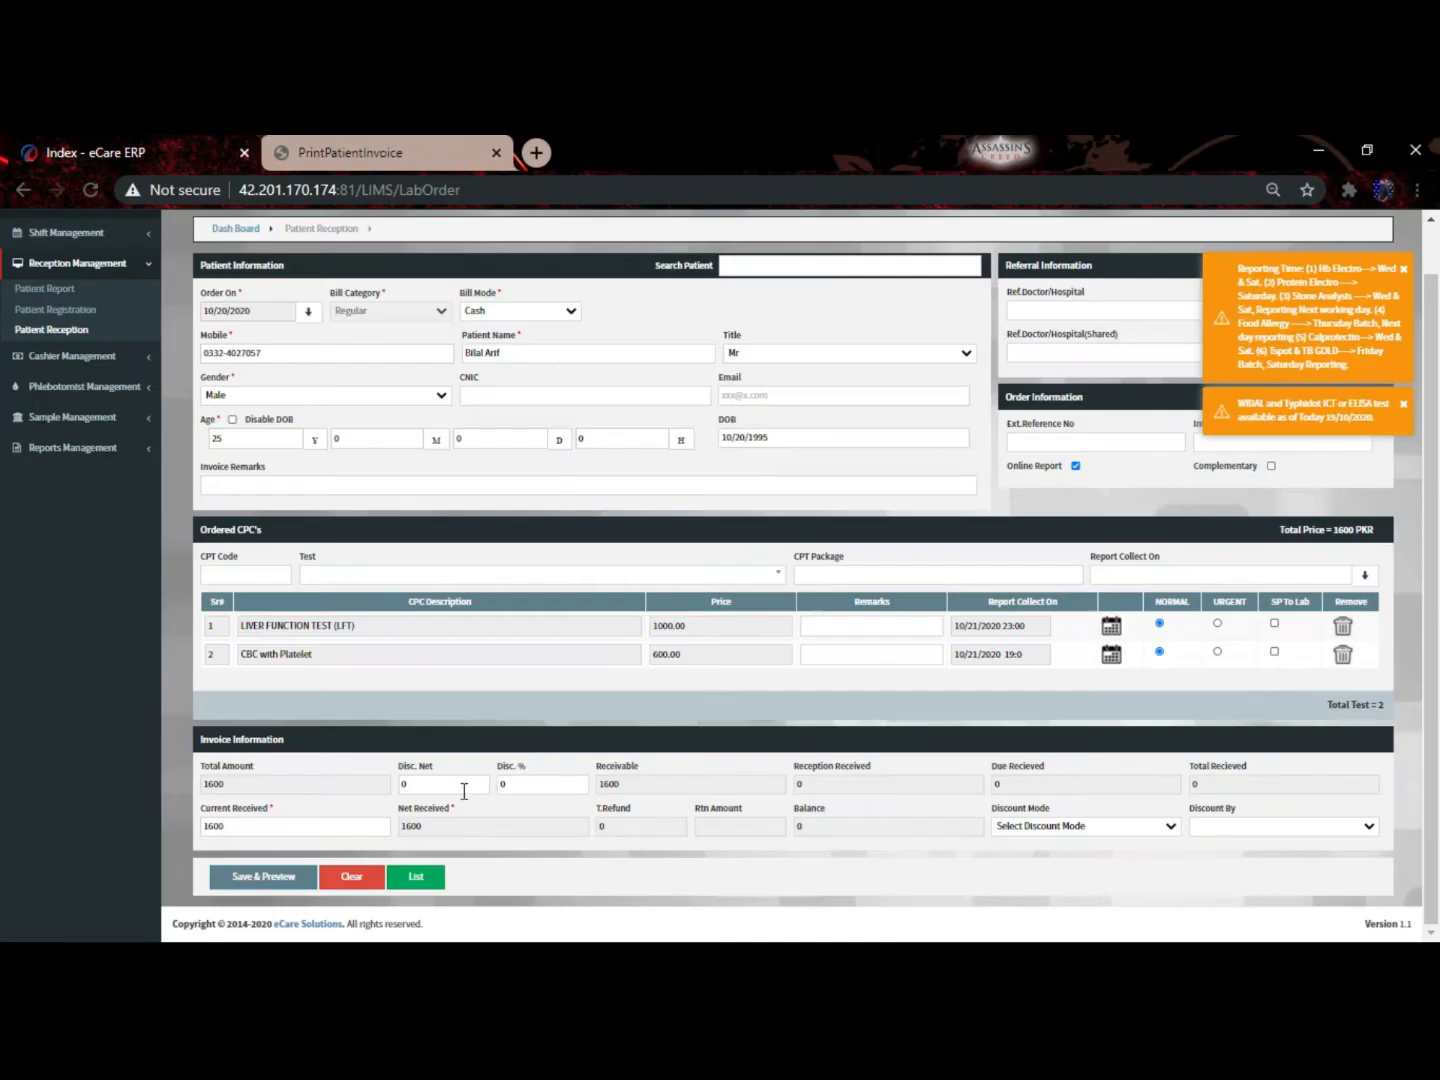
click(505, 786)
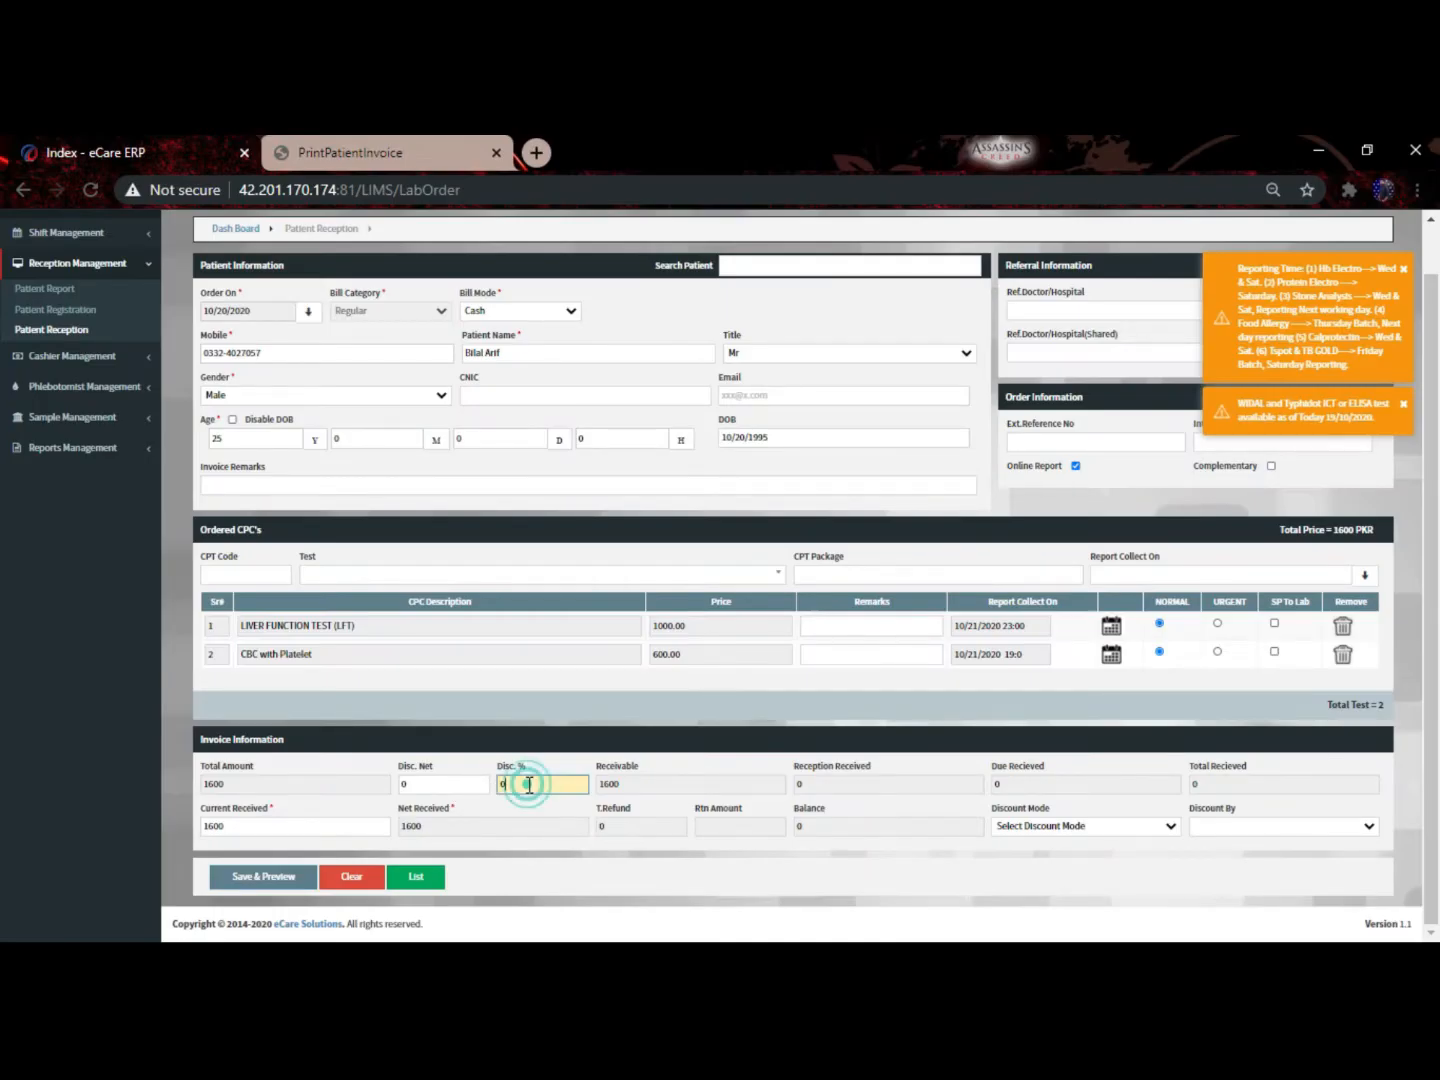
click(426, 788)
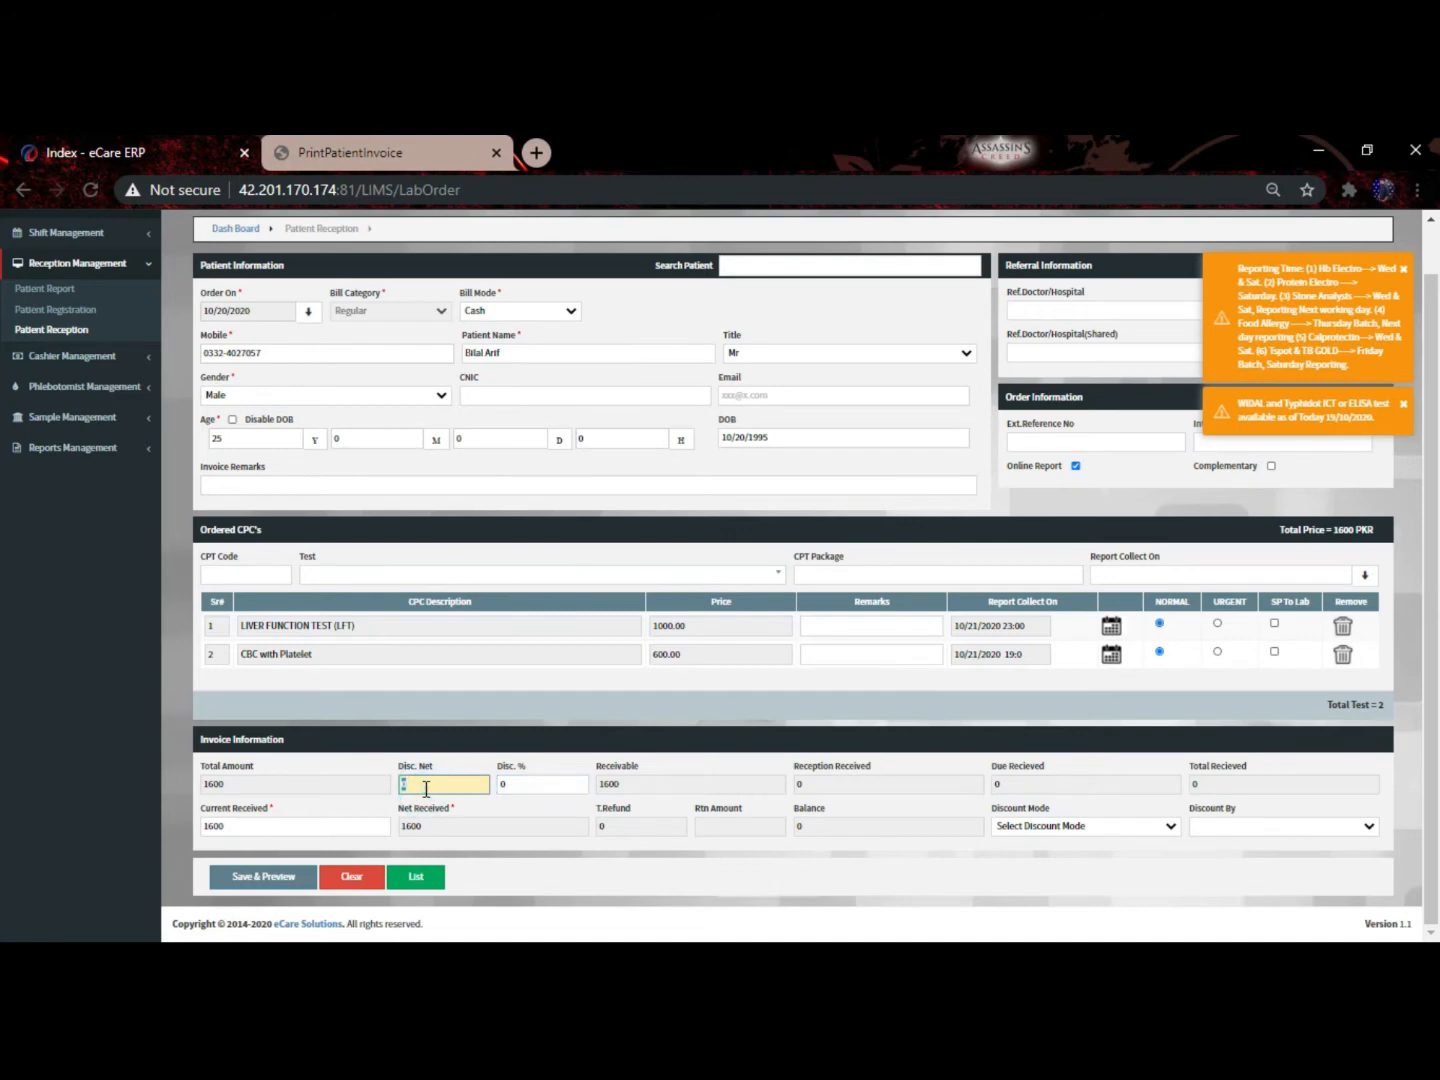
text(100)
click(334, 812)
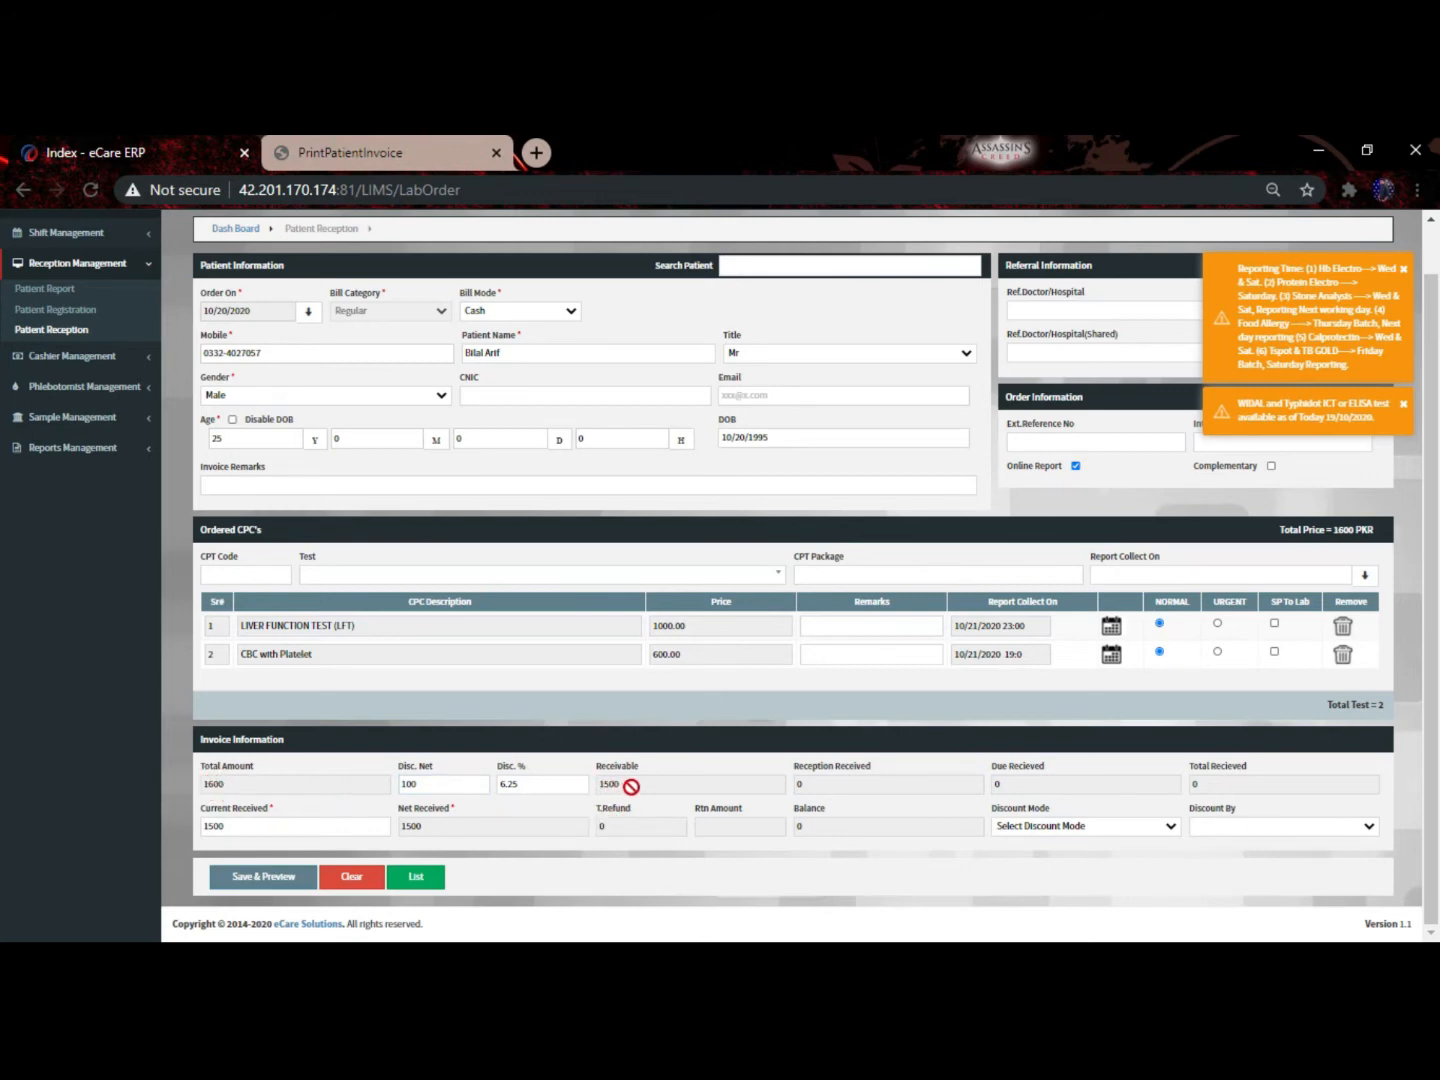
click(268, 824)
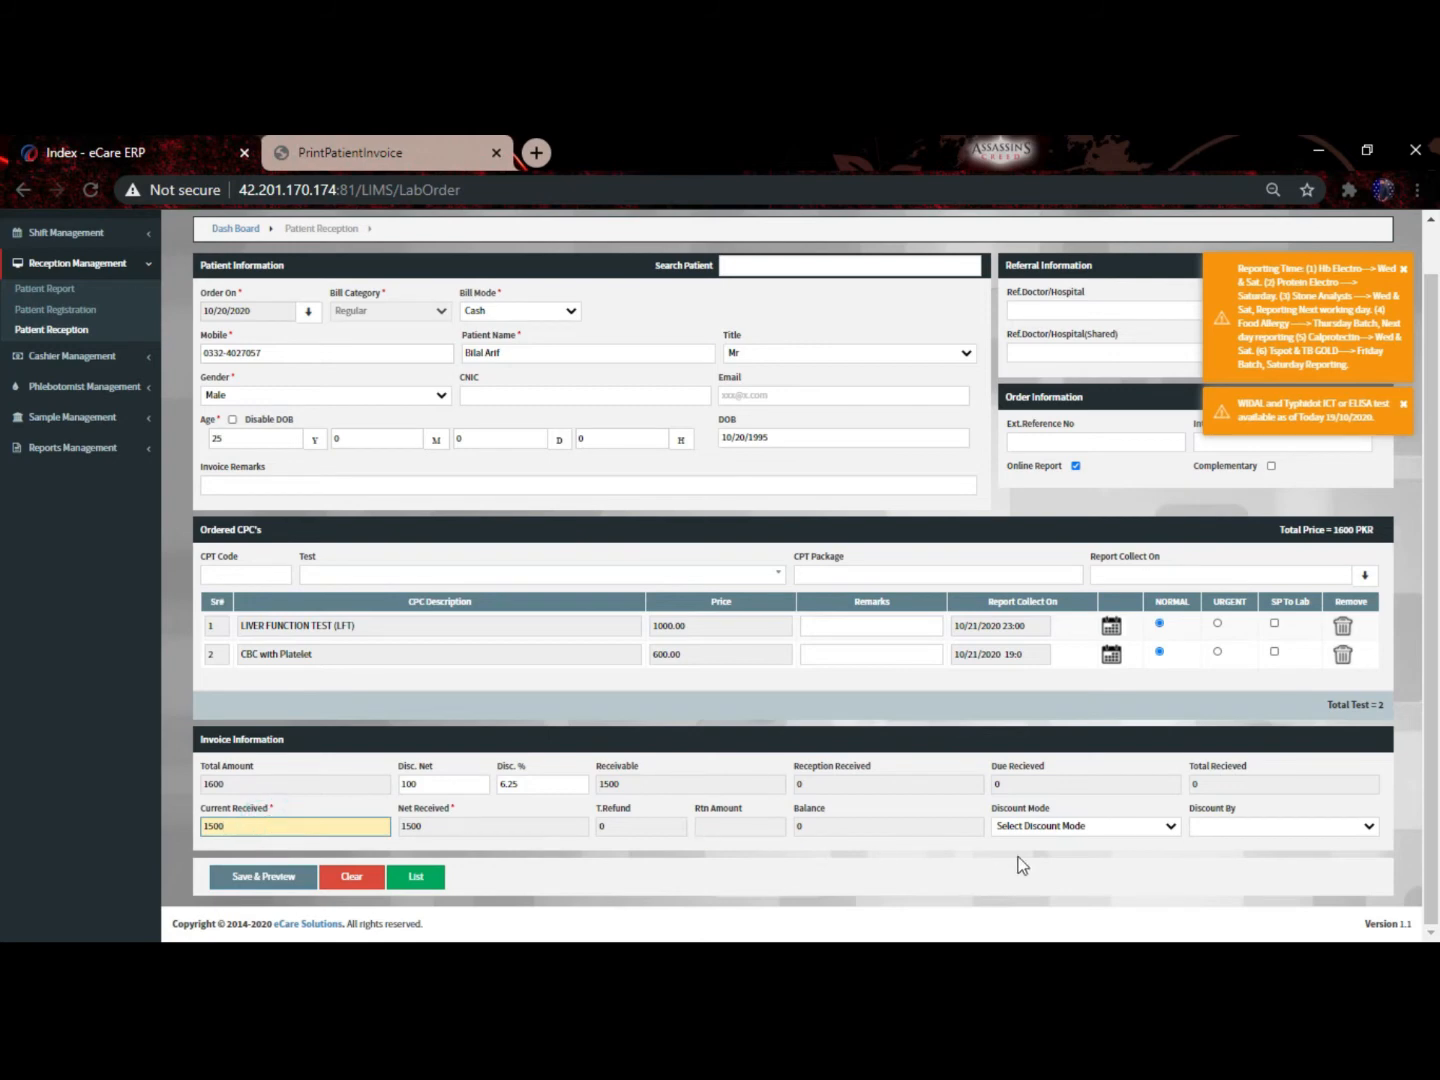
click(1011, 826)
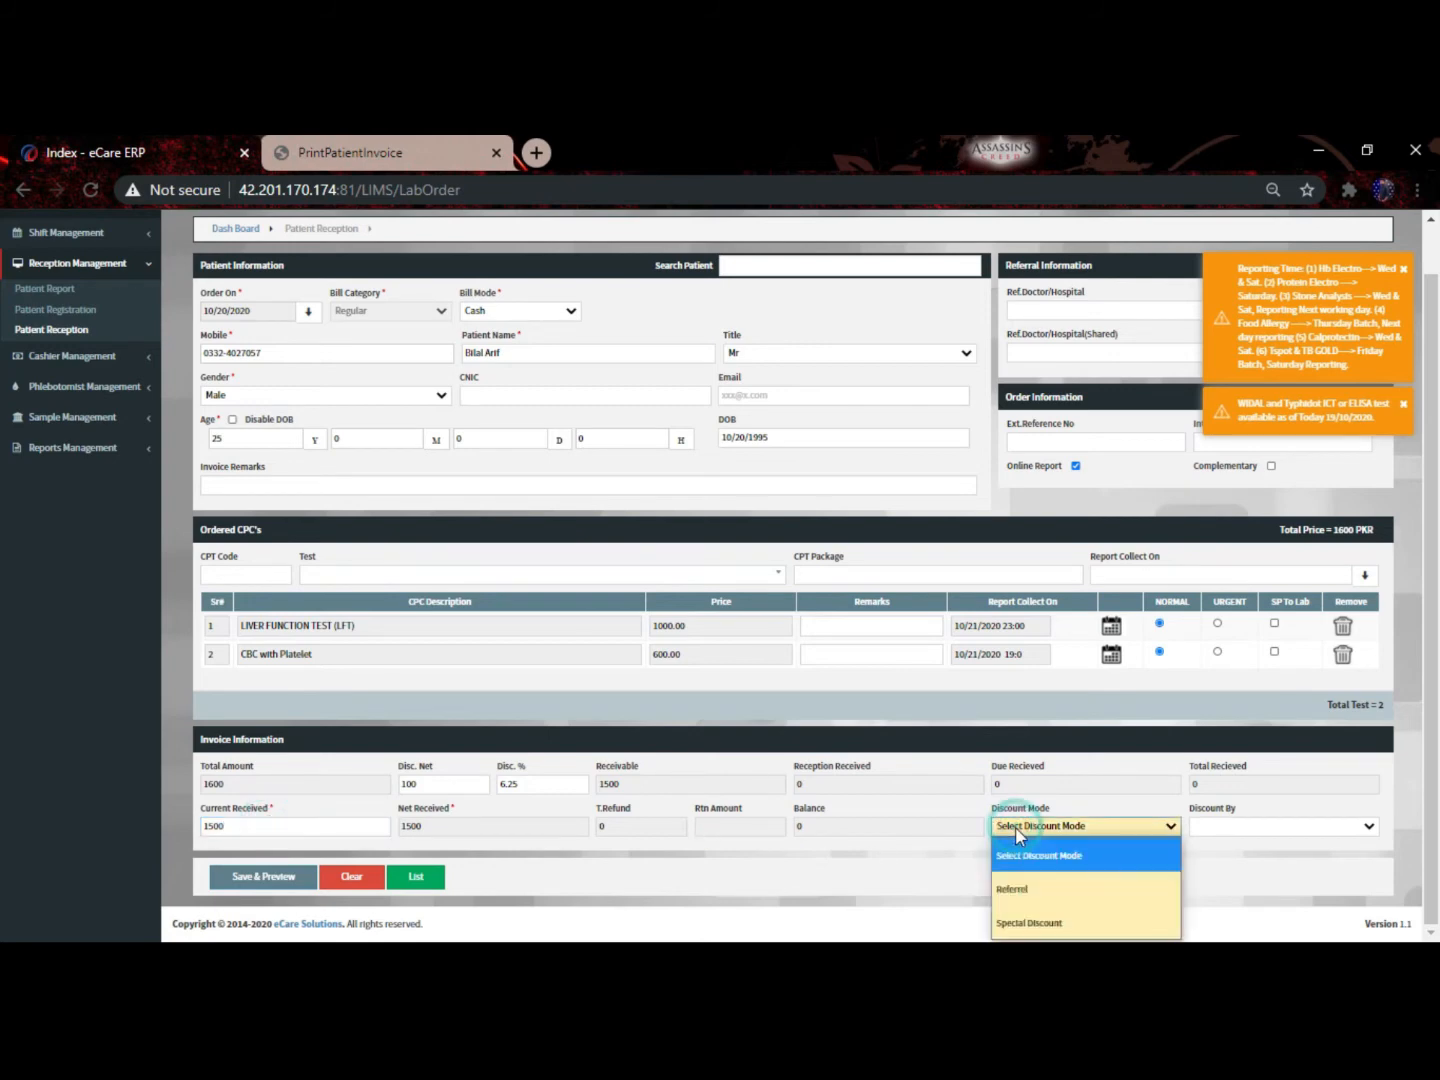
click(1024, 887)
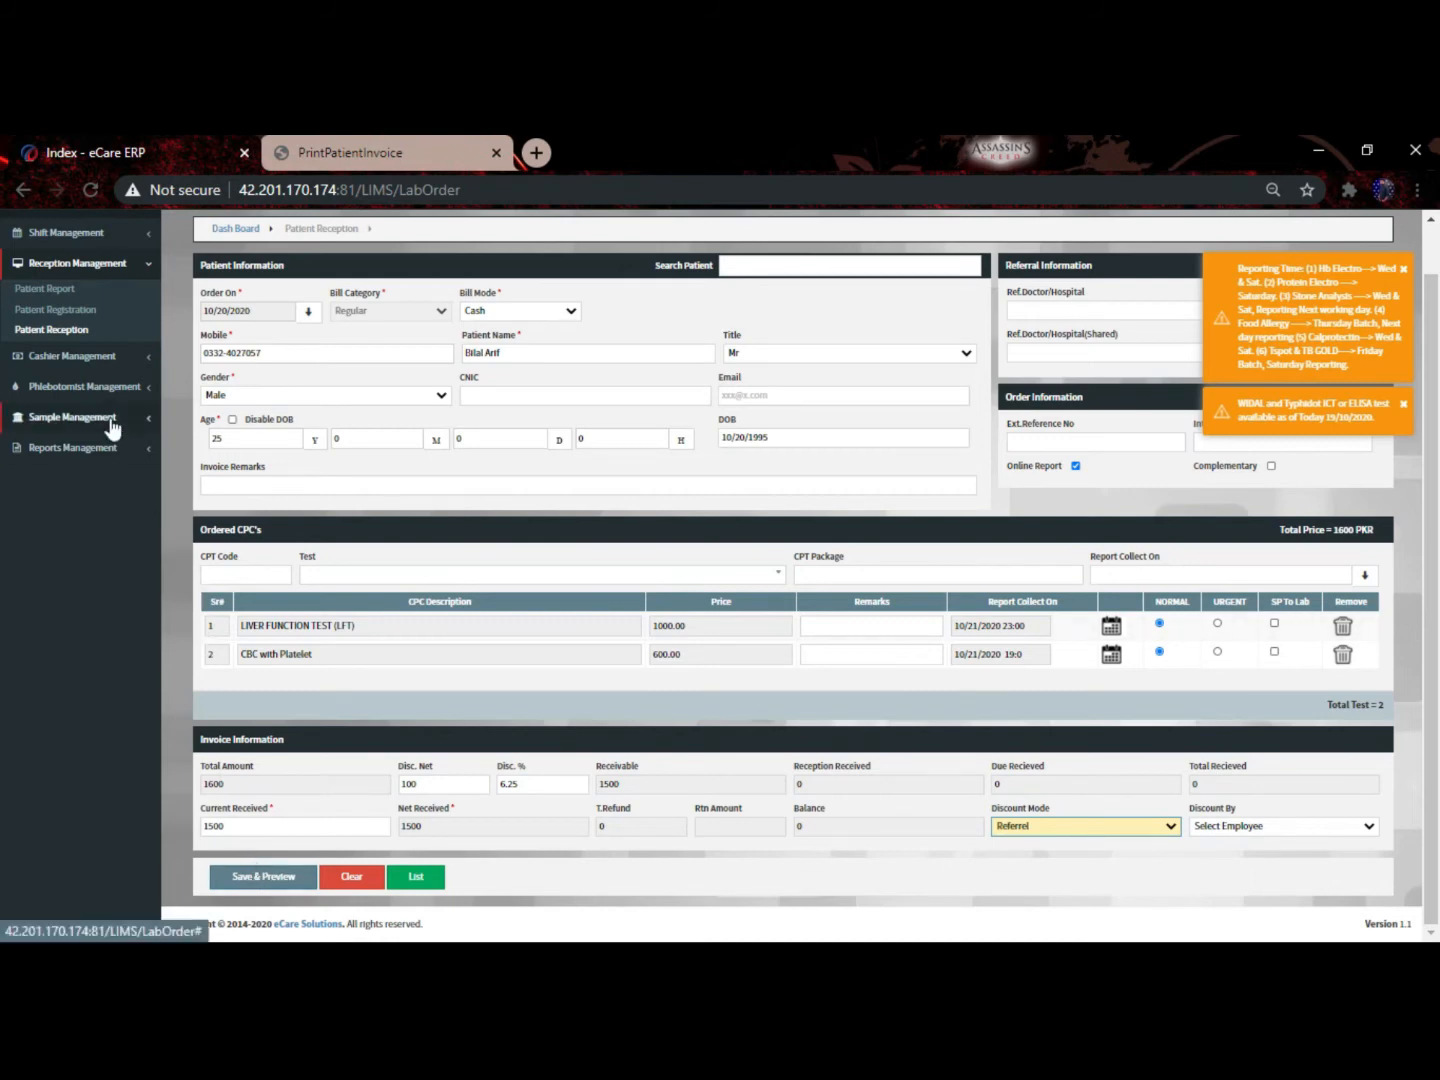
click(352, 143)
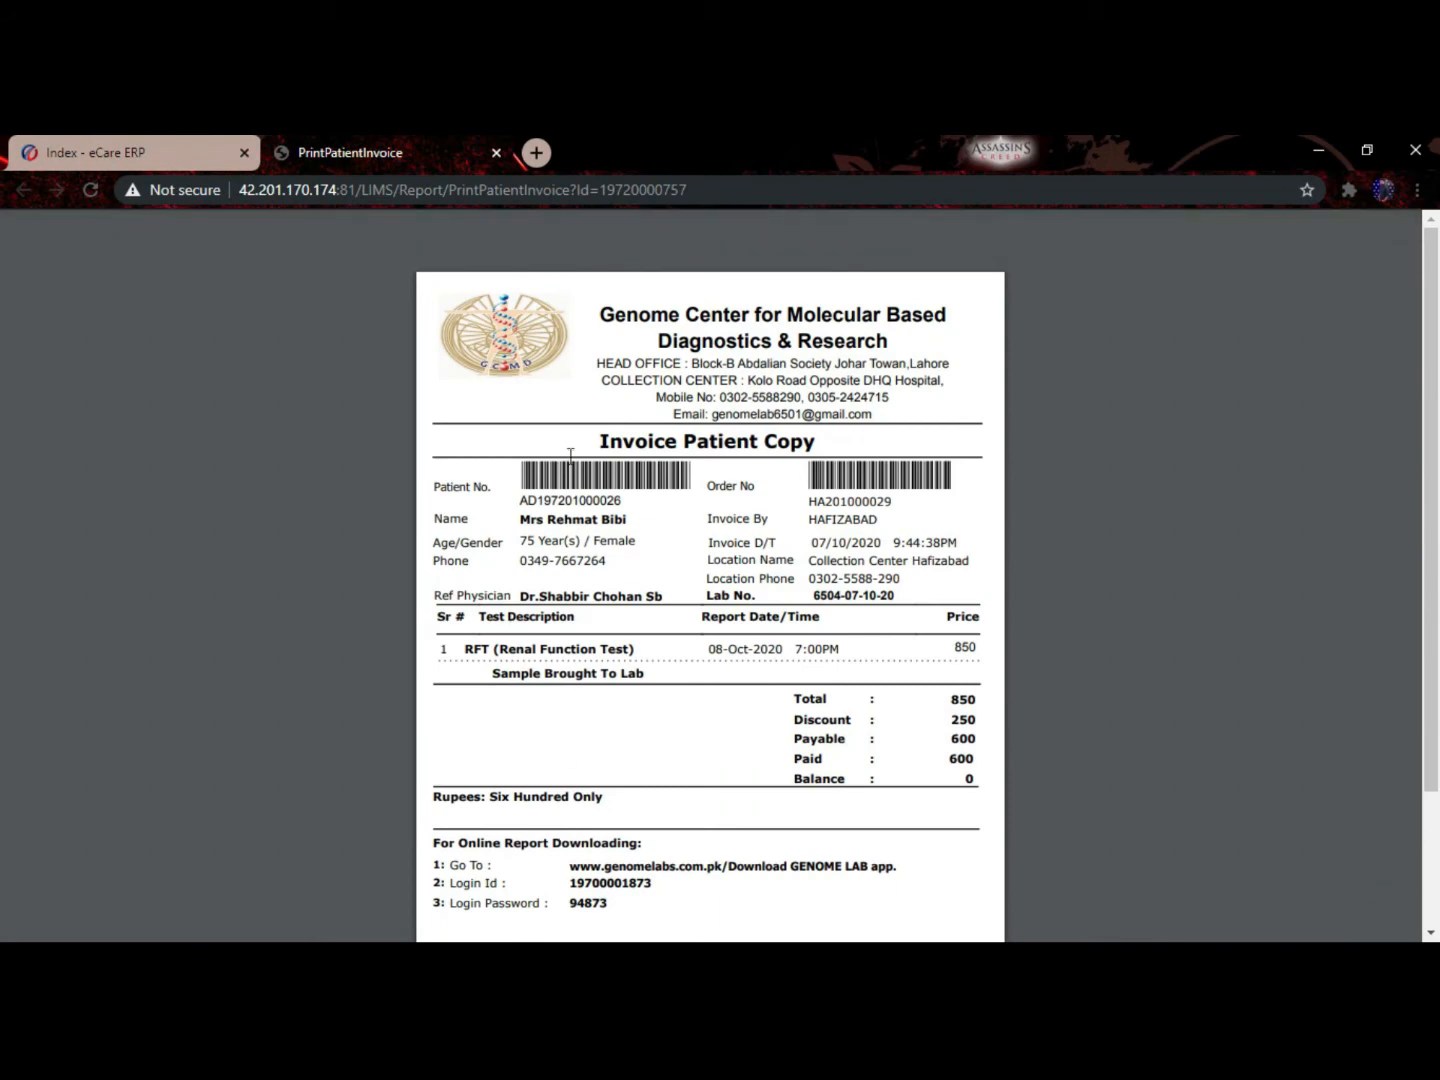
click(100, 140)
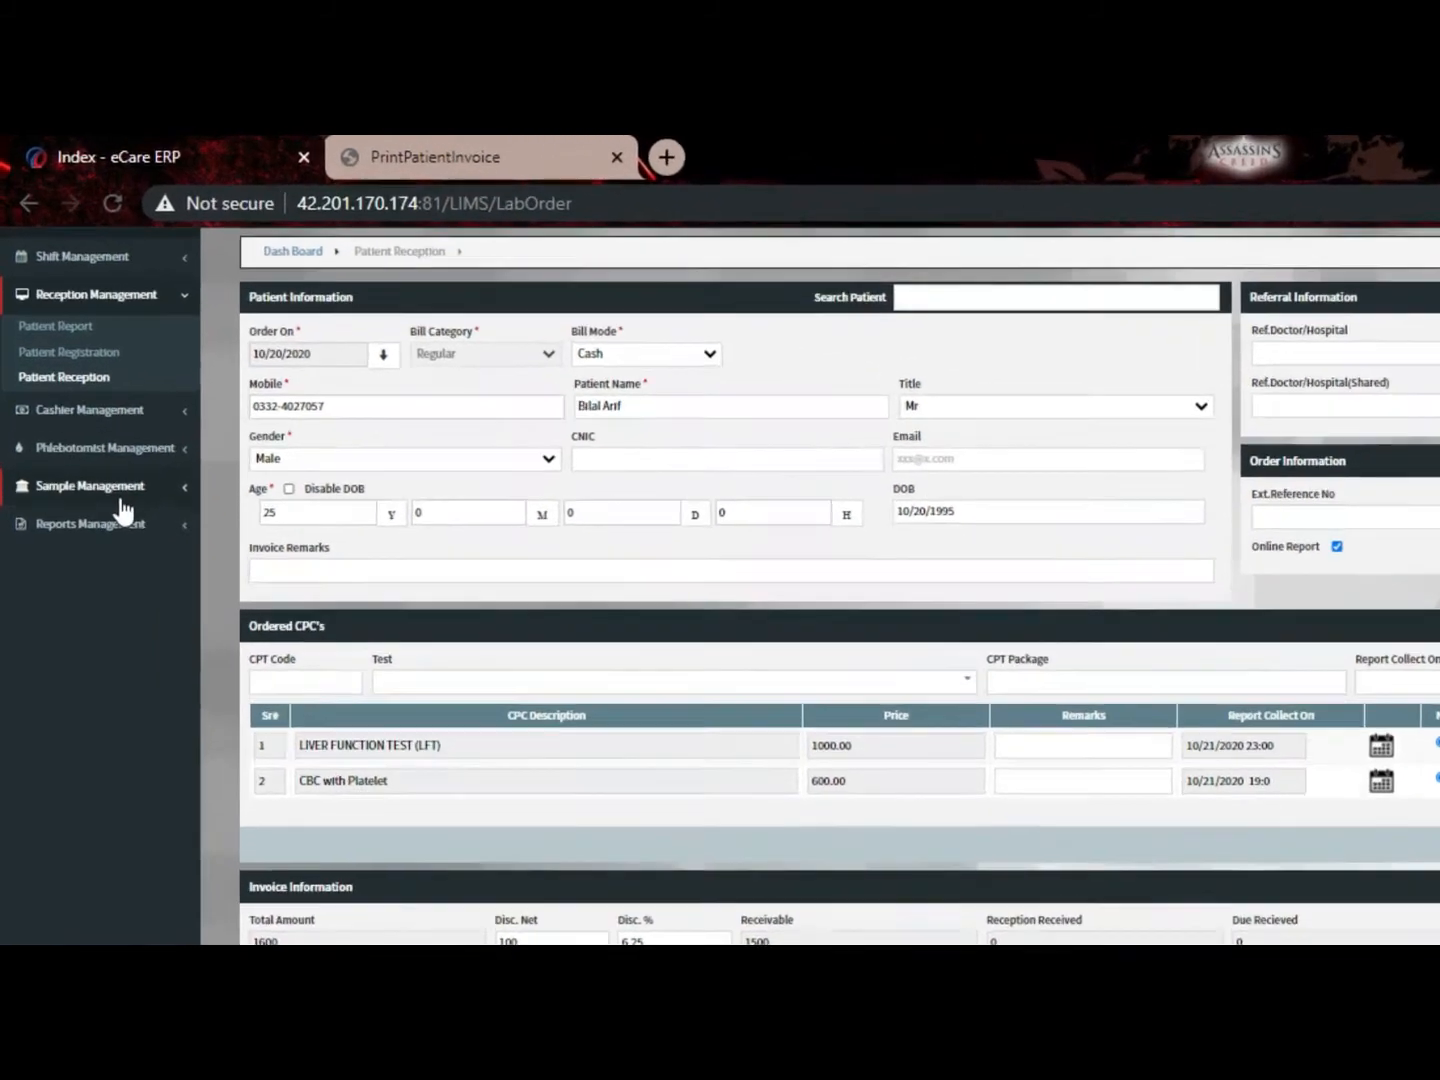
Go to Sample Management's Dispatch Sample list, clear the notifications, and start a new dispatch
click(96, 427)
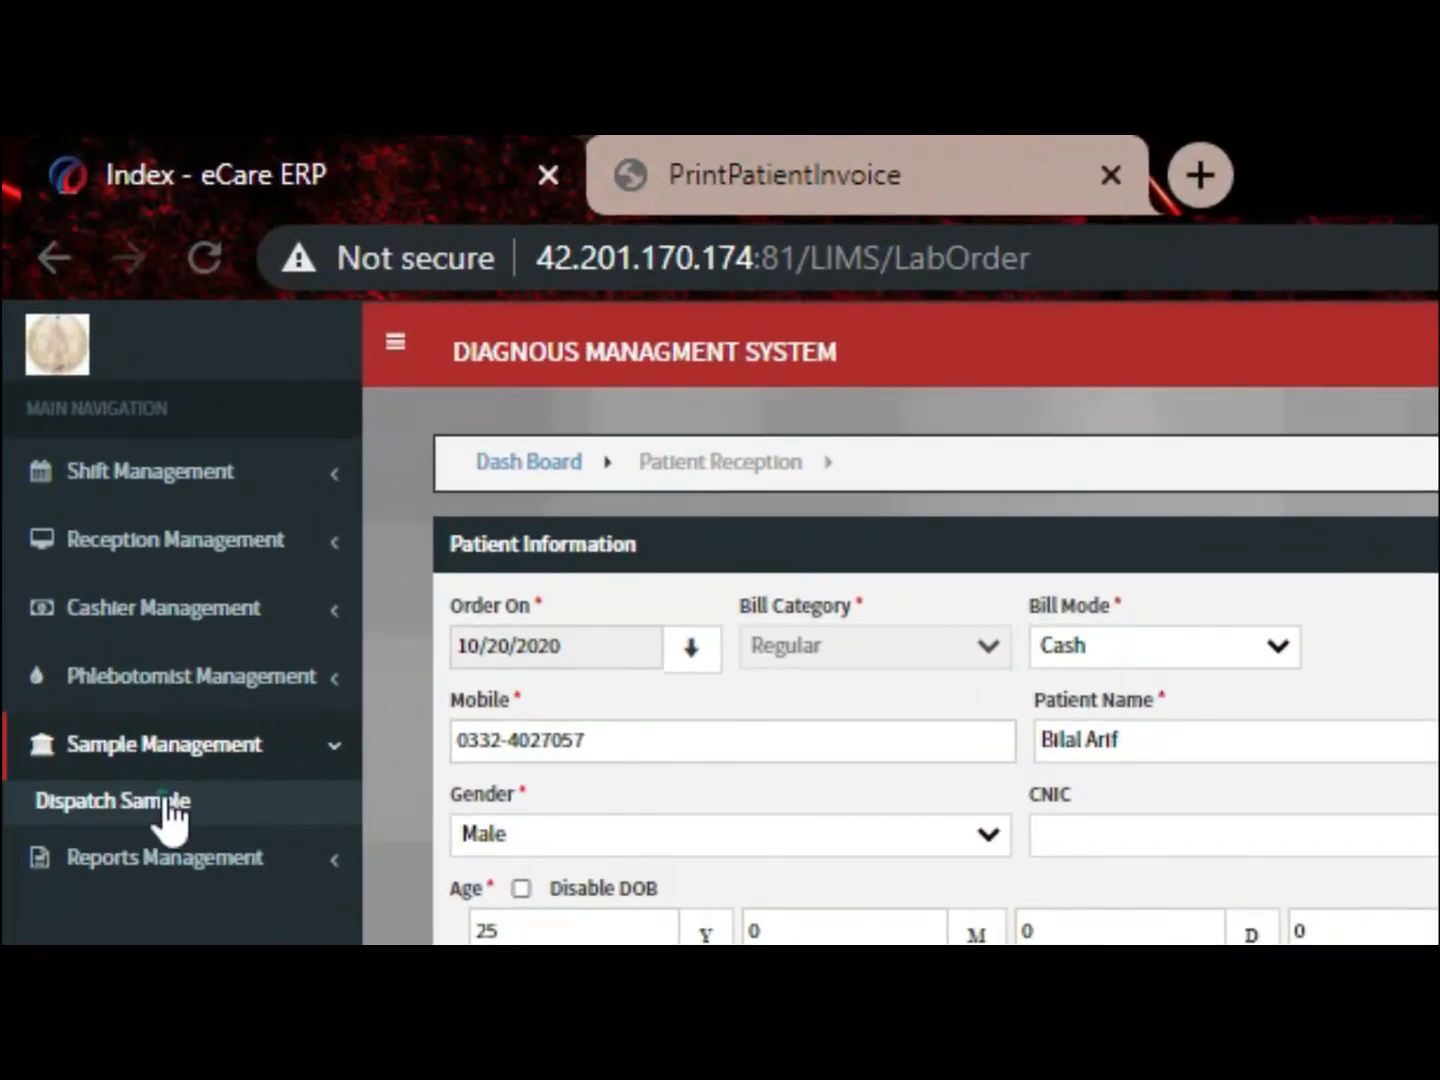
click(170, 812)
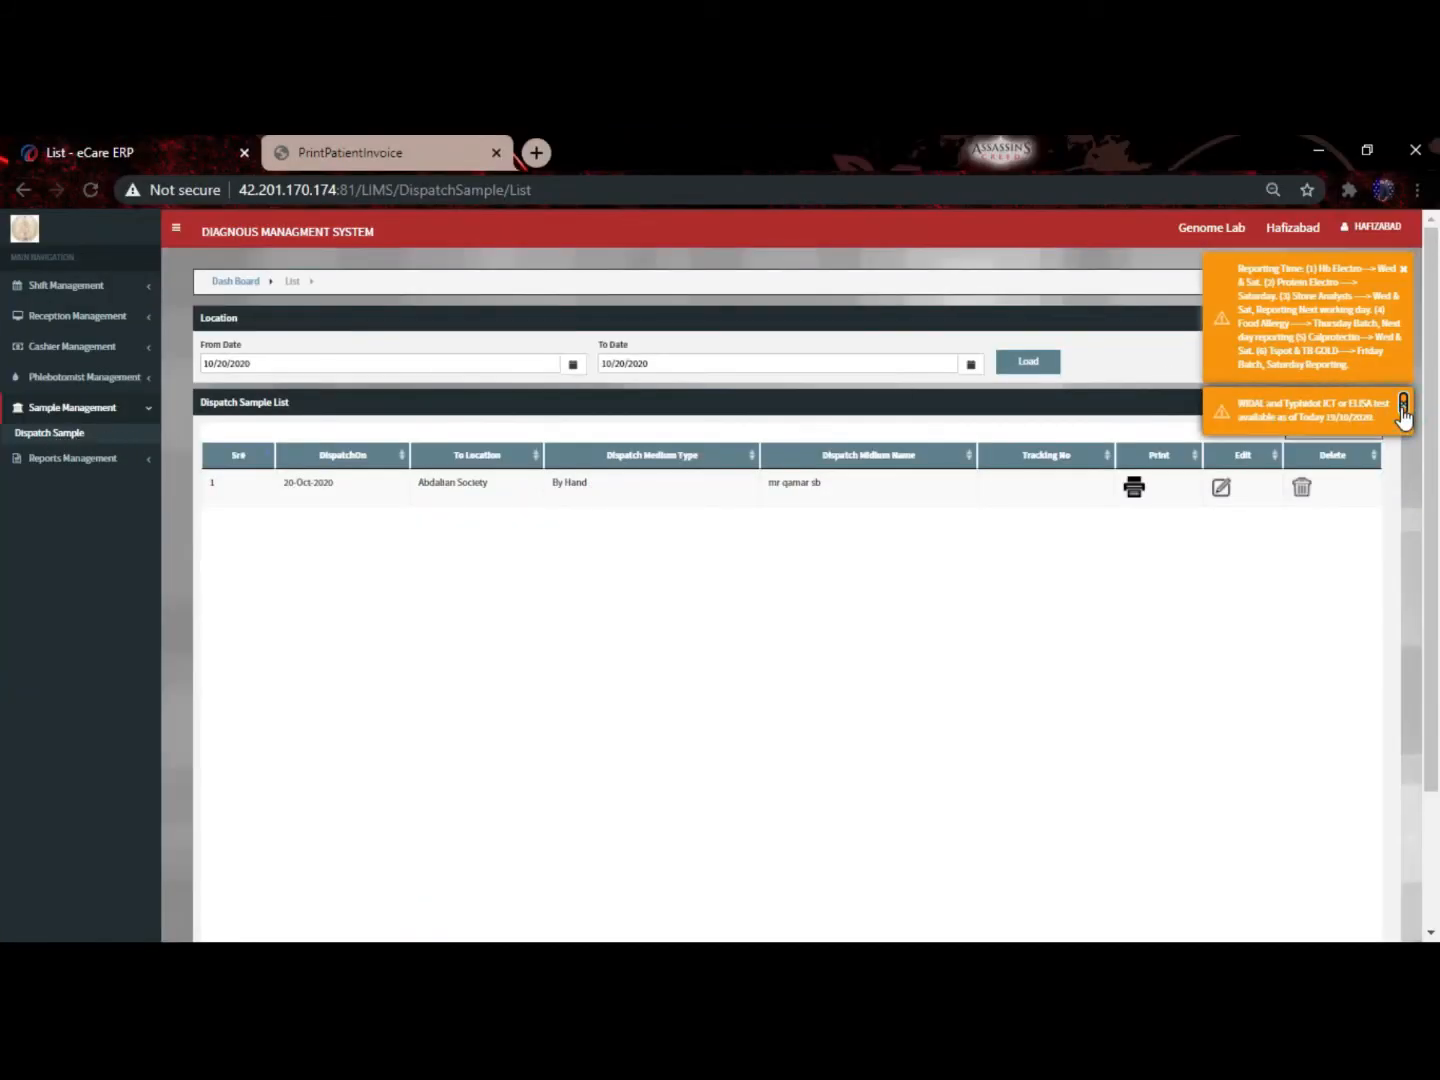
click(1403, 406)
click(1403, 268)
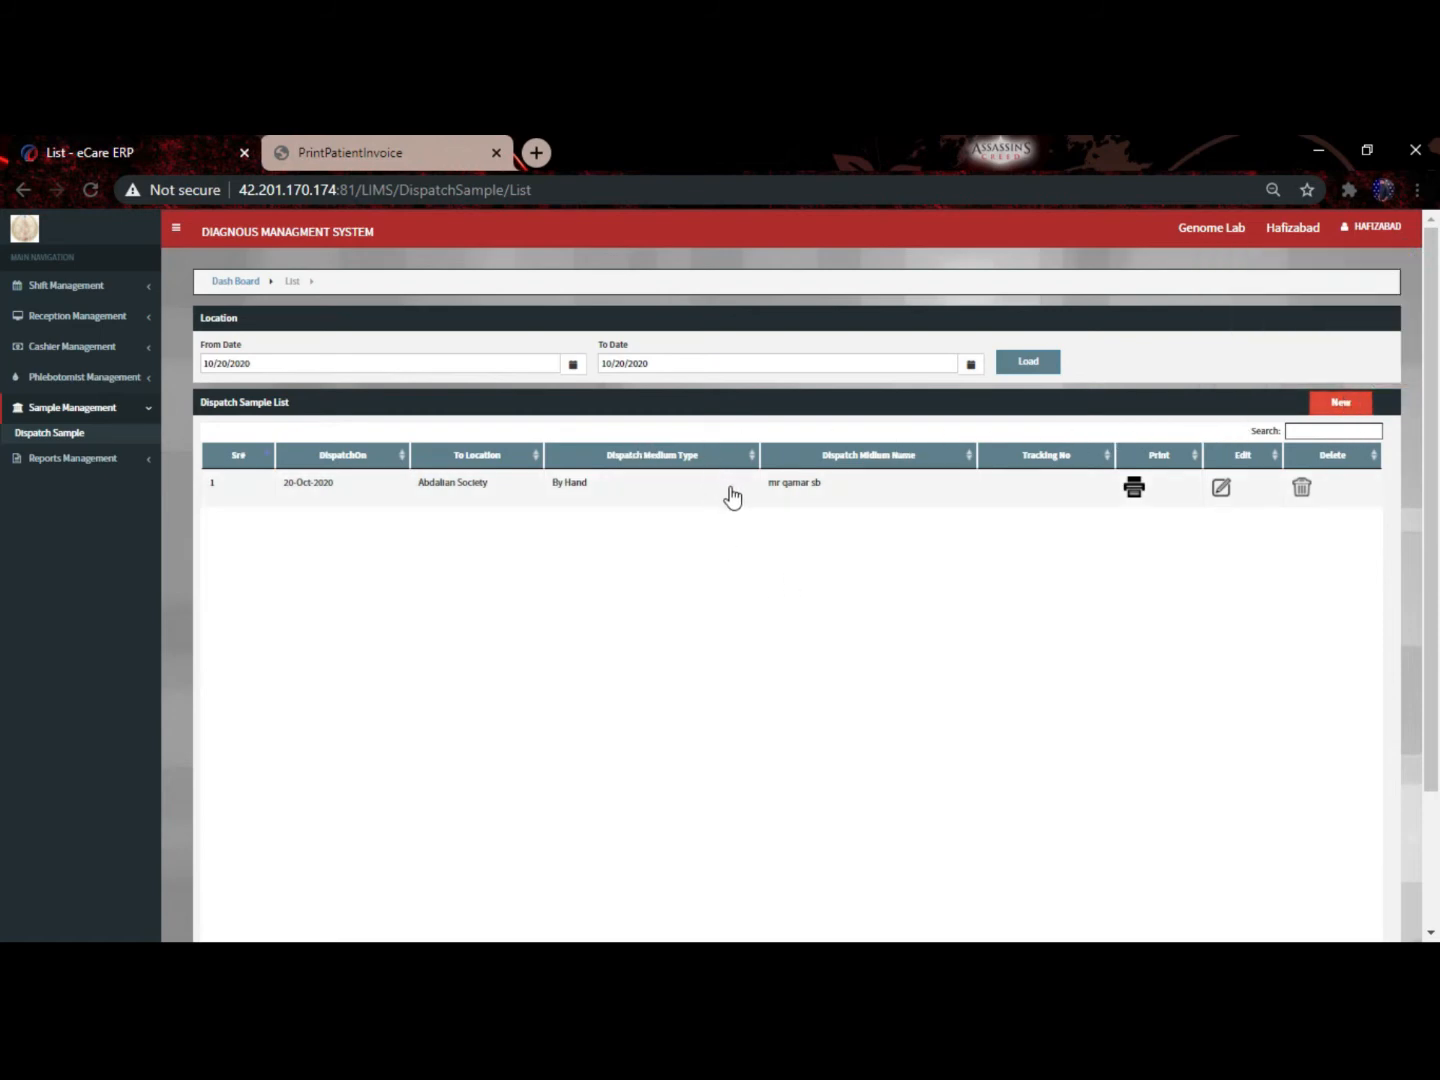
click(1350, 417)
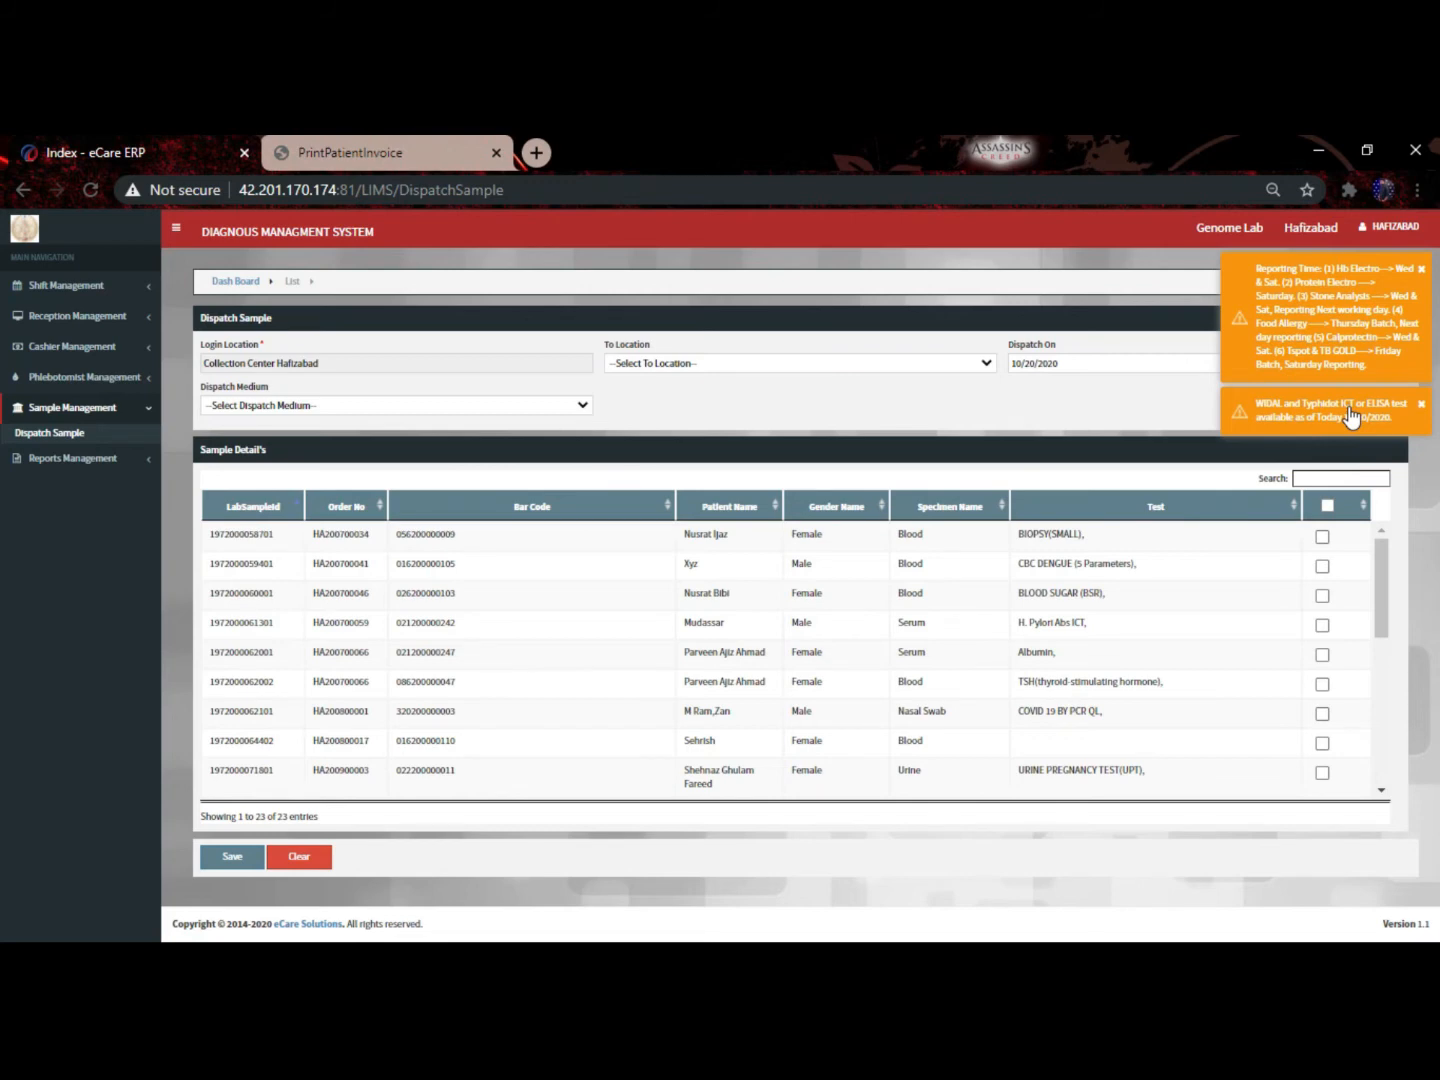
Send the dispatch to Abdalian Society By Hand, after briefly choosing LEOPARD COURIER
click(1421, 270)
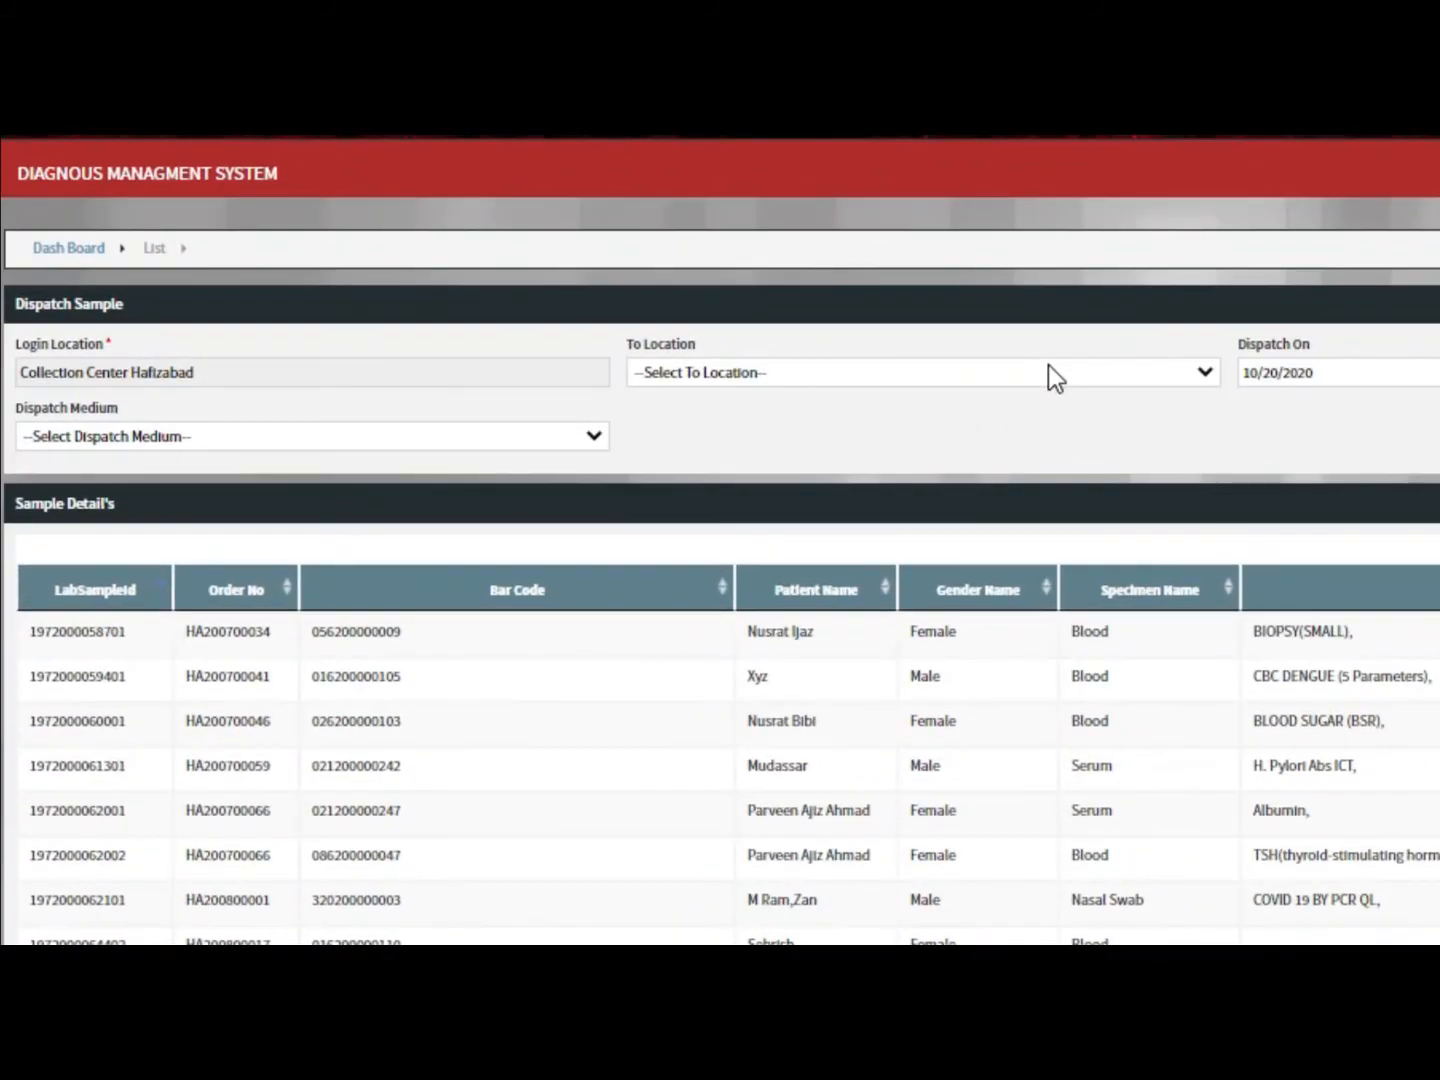
click(860, 366)
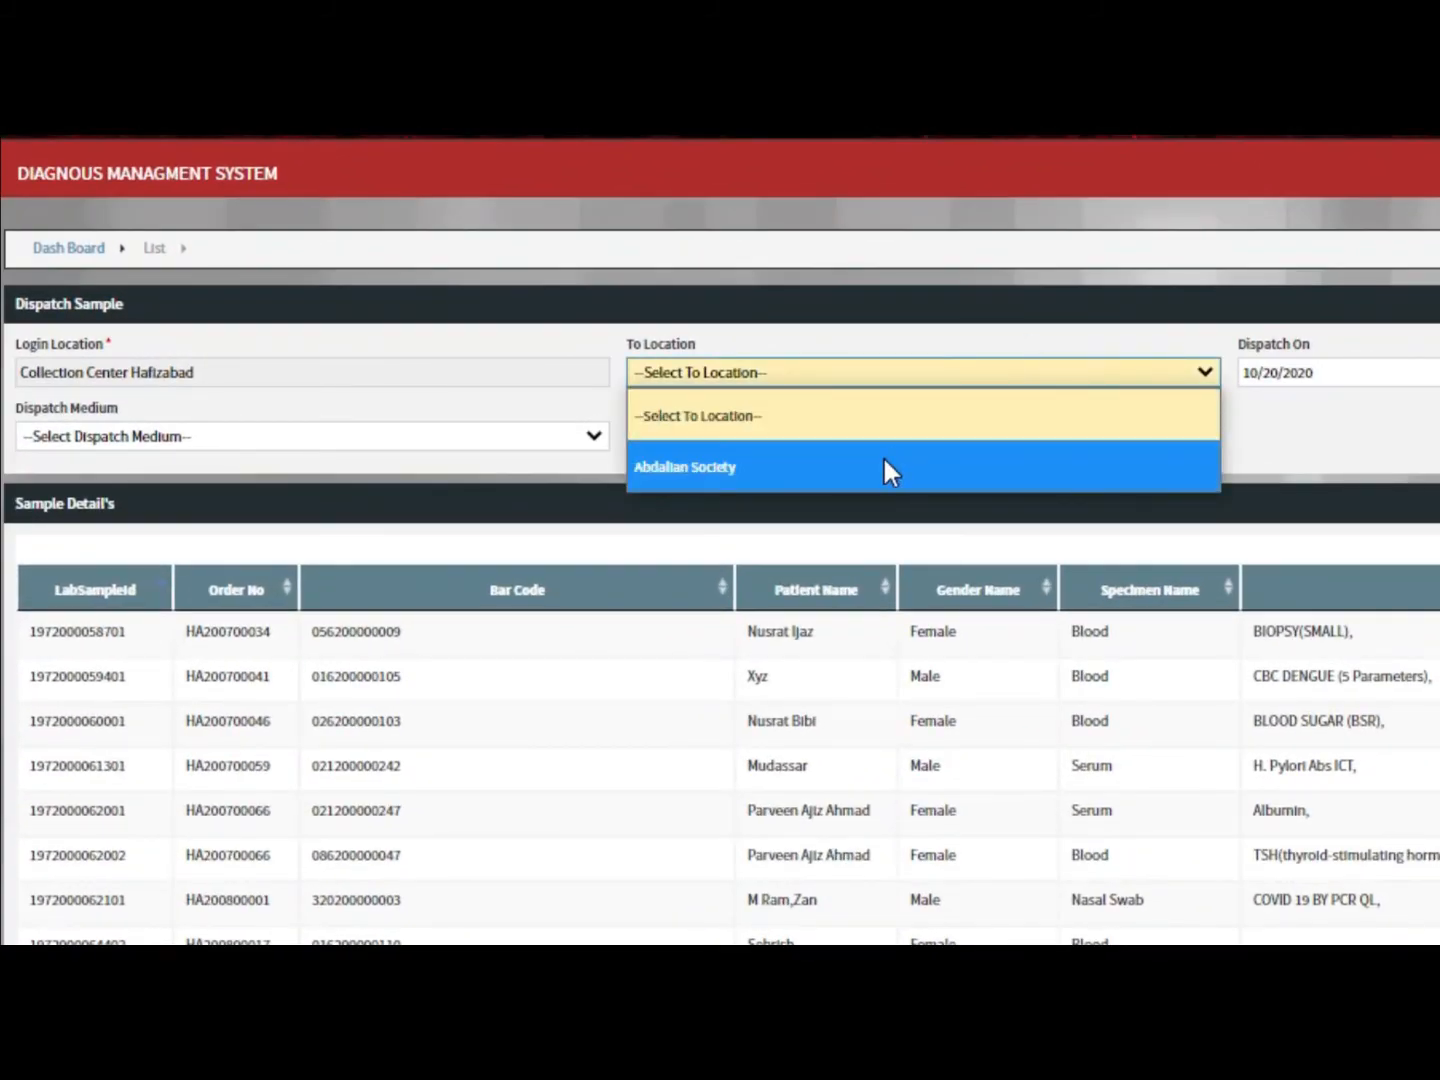
click(725, 468)
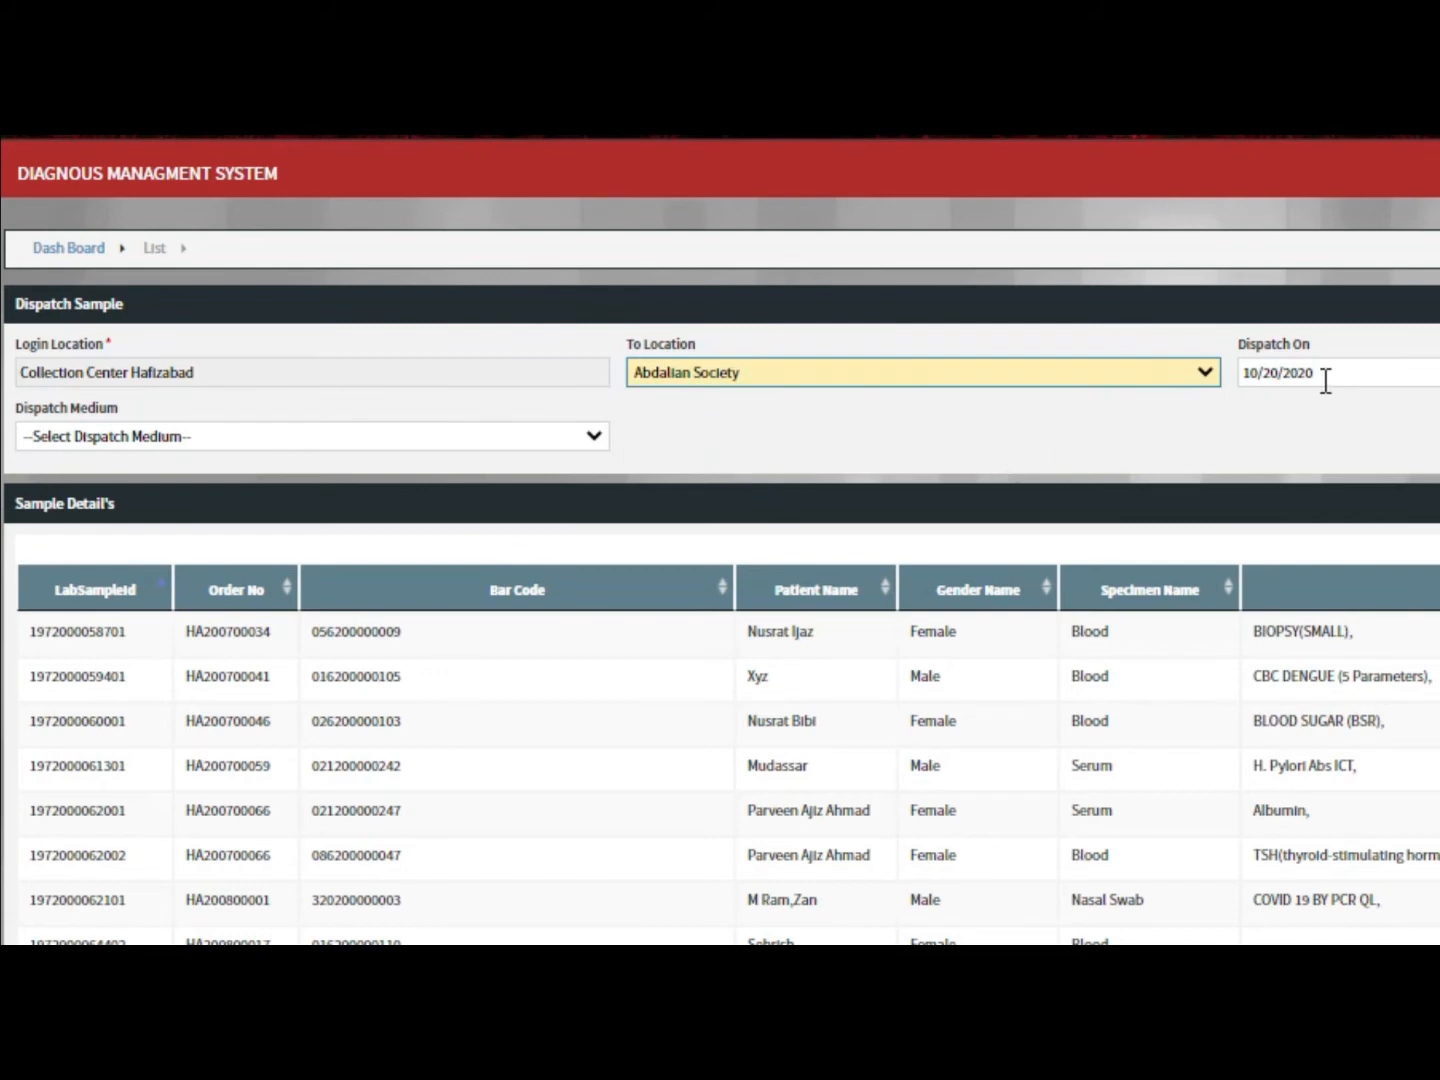
click(563, 442)
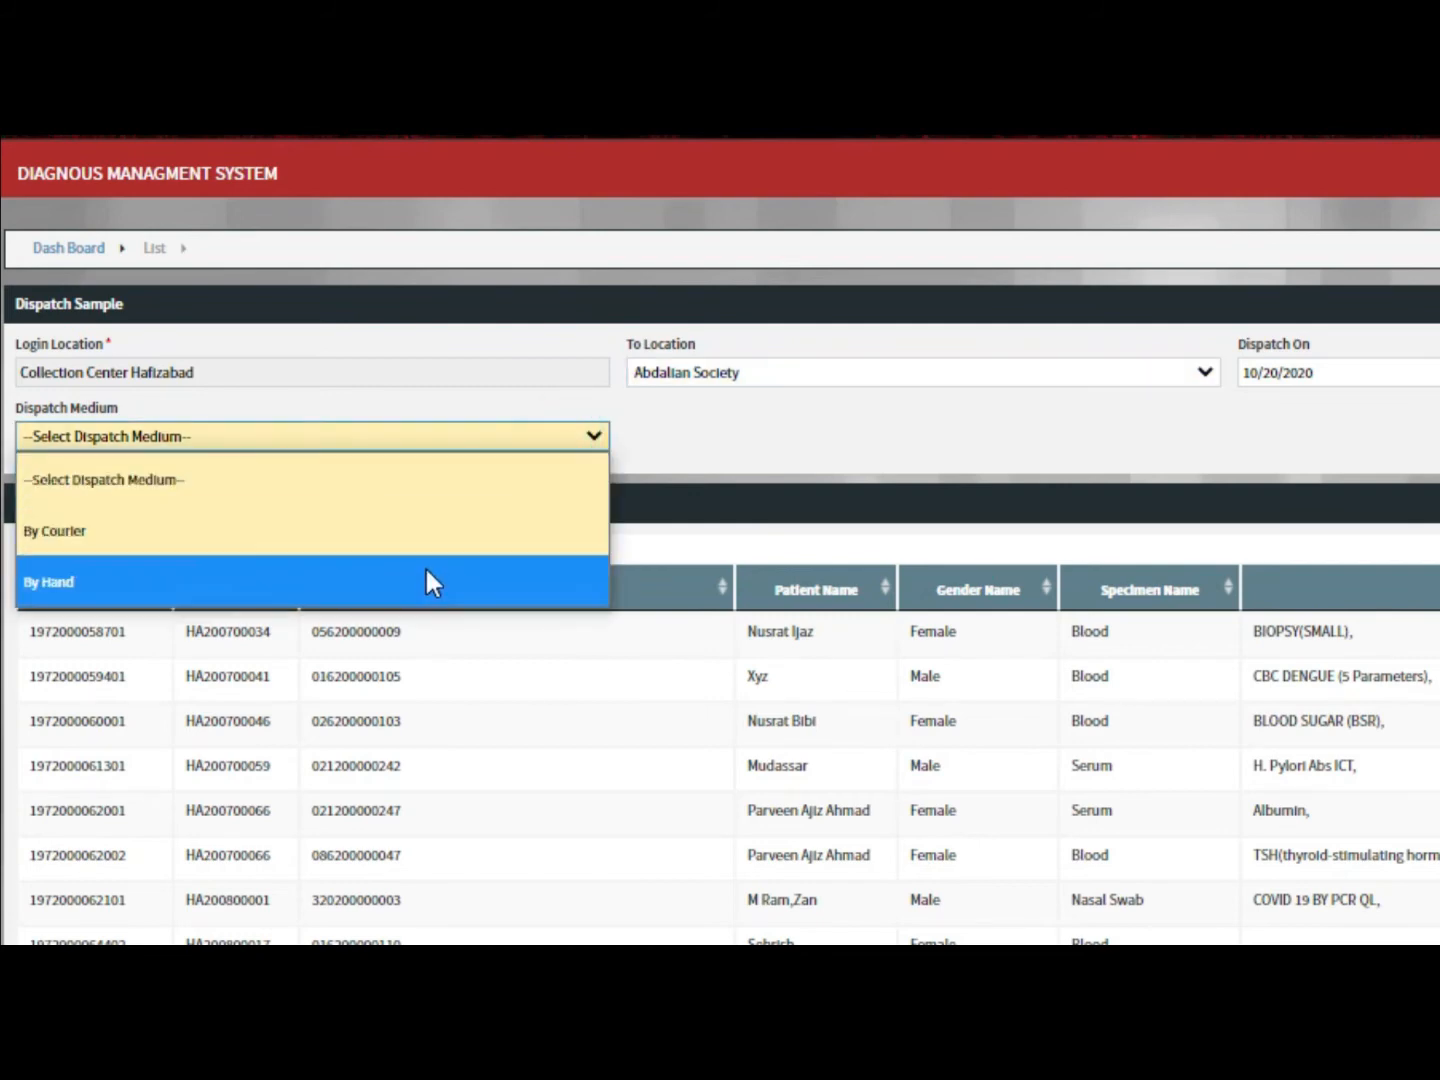
click(421, 527)
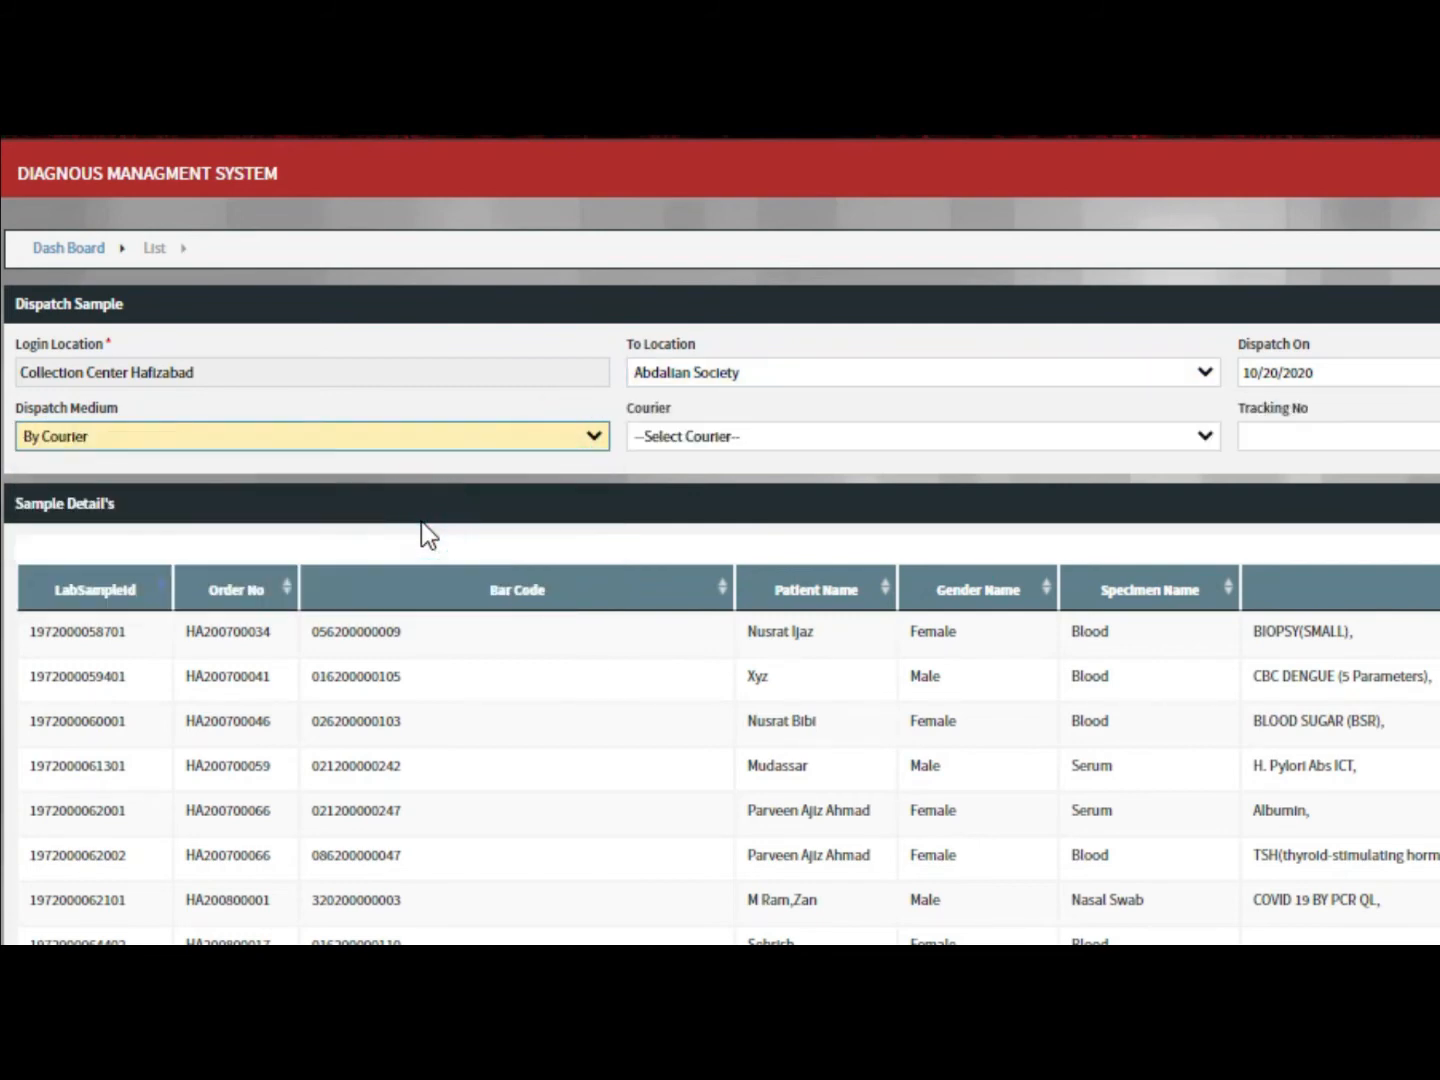
click(832, 436)
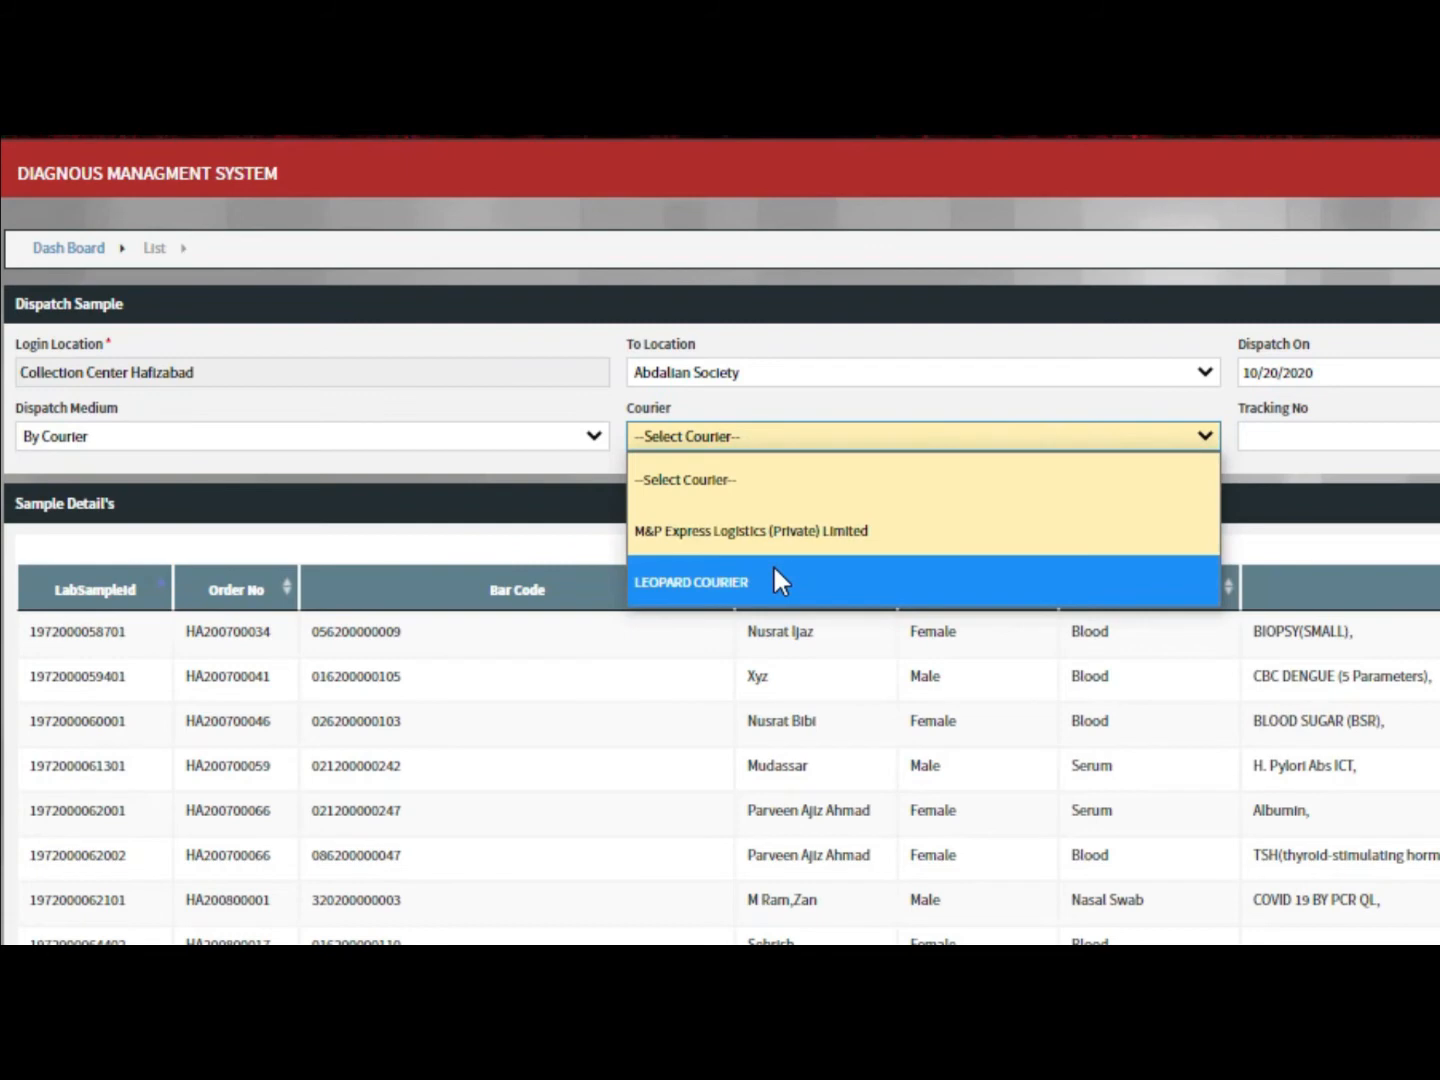
click(997, 585)
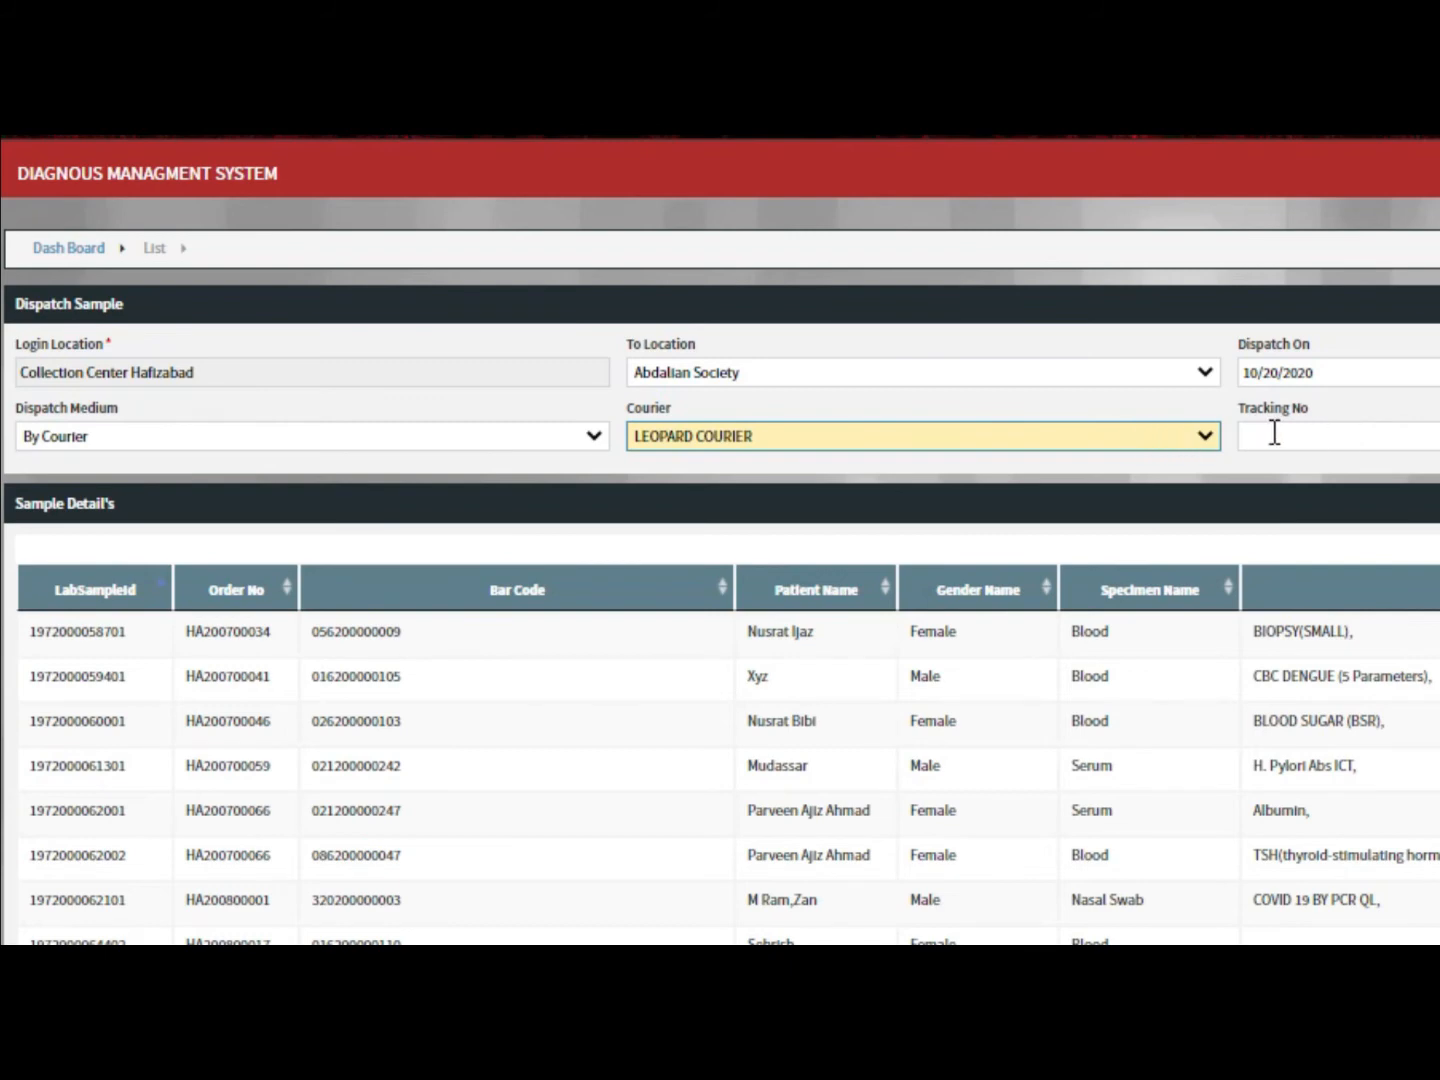
click(557, 435)
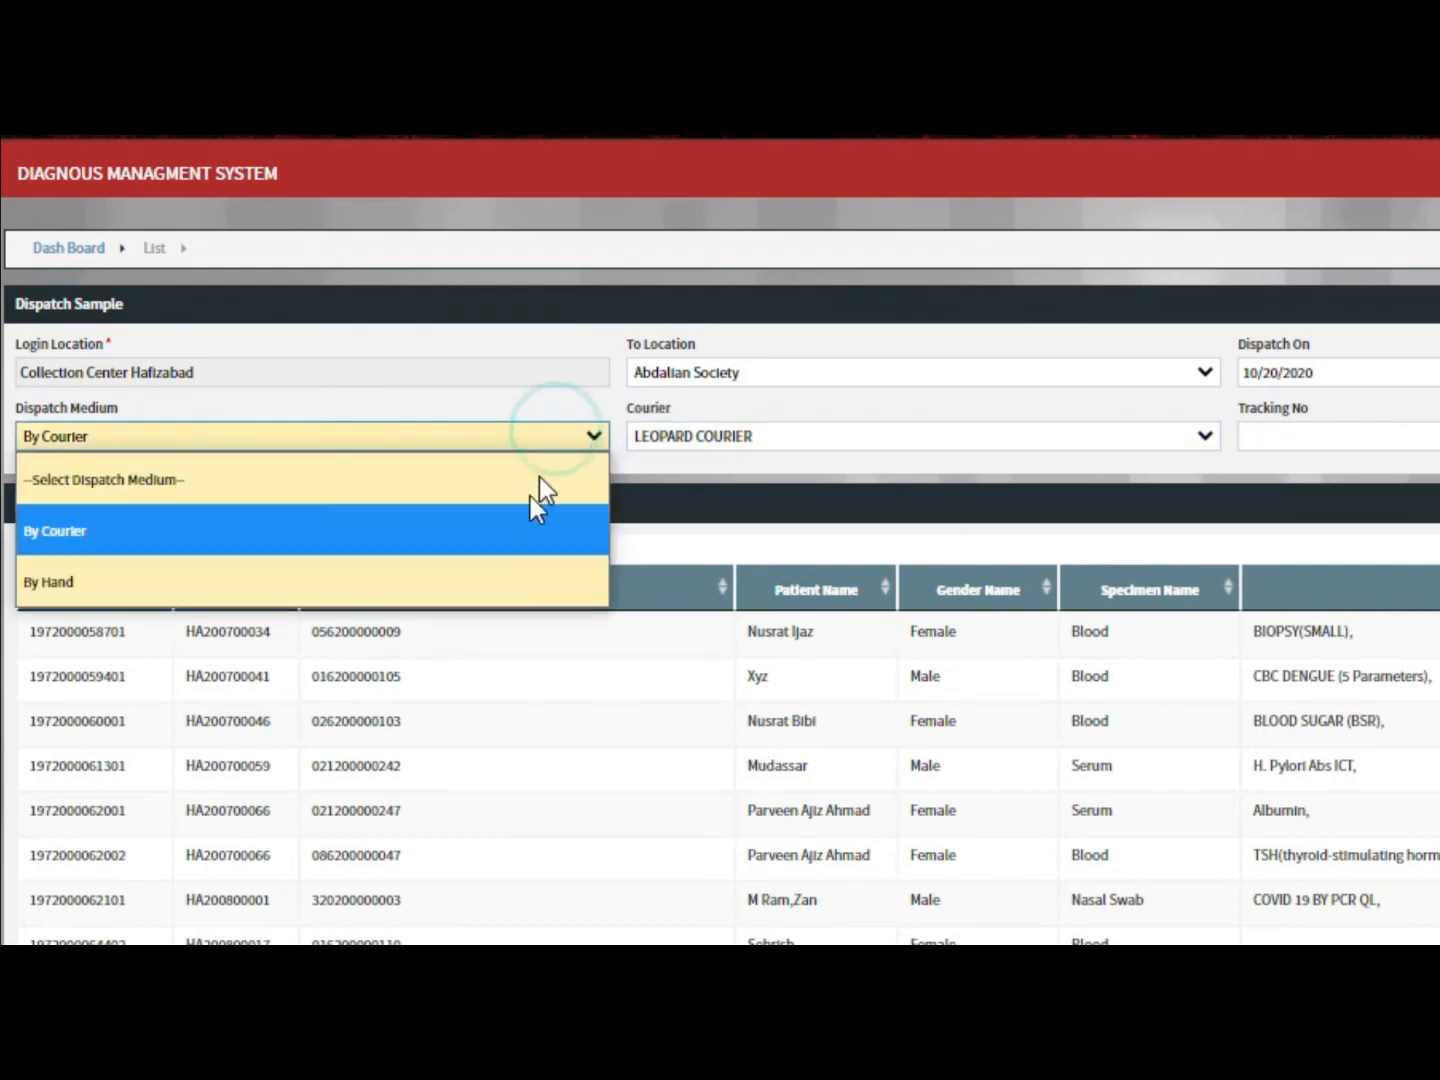
click(500, 584)
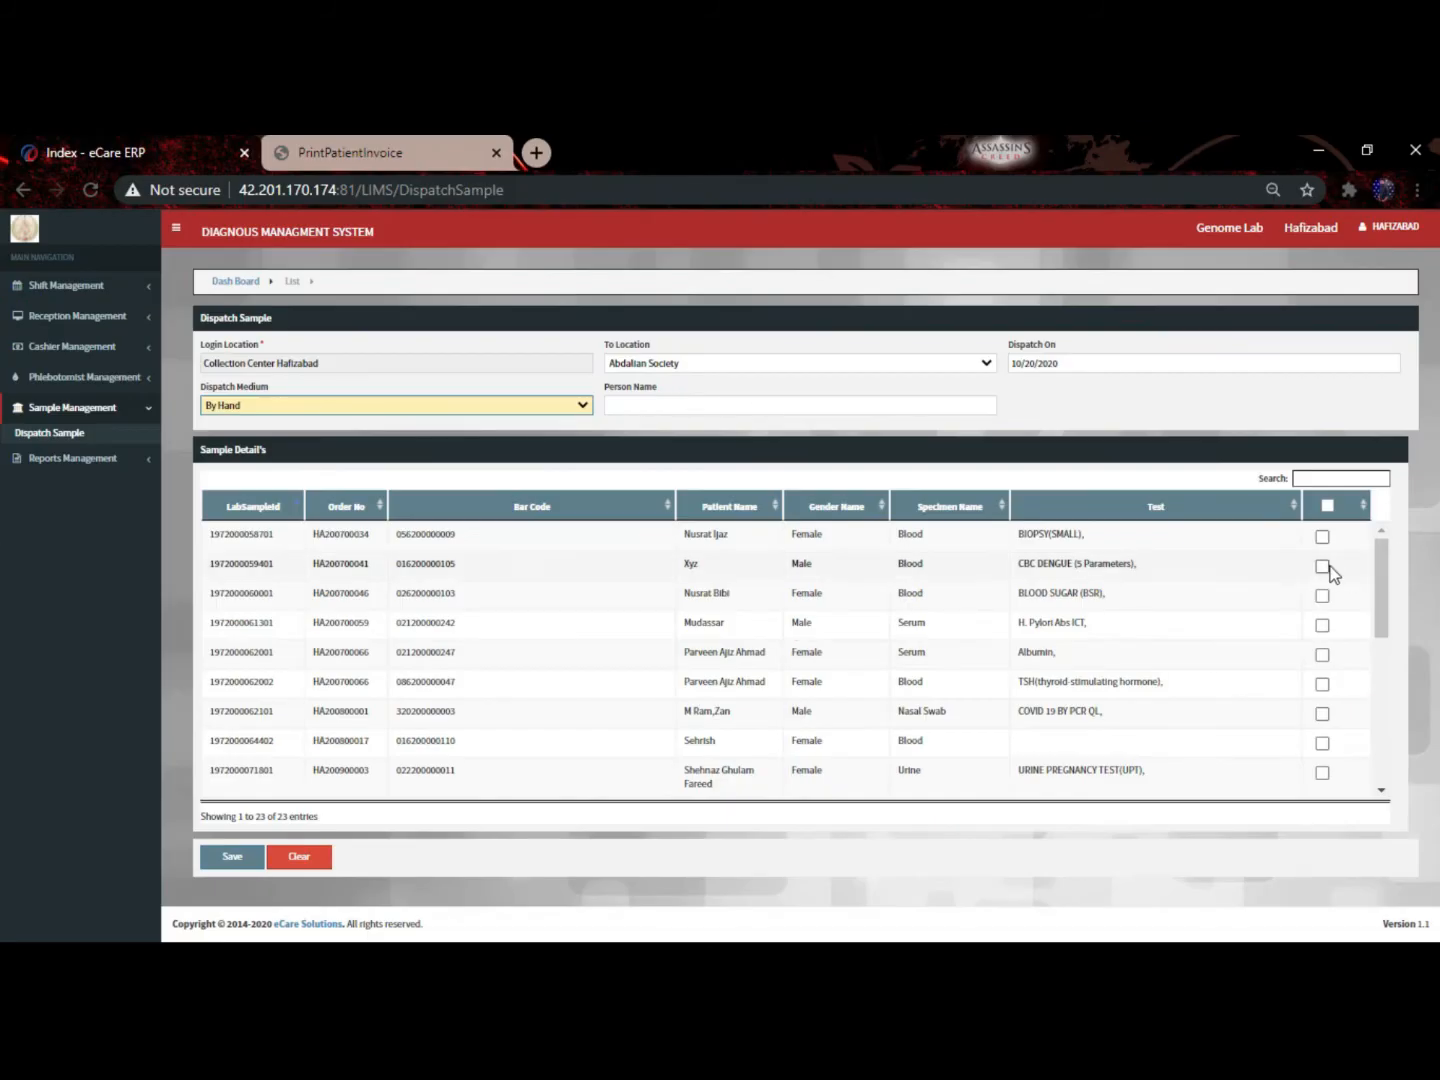
Tick and untick the CBC DENGUE, BLOOD SUGAR and all samples, then return to the dispatch list
click(1322, 566)
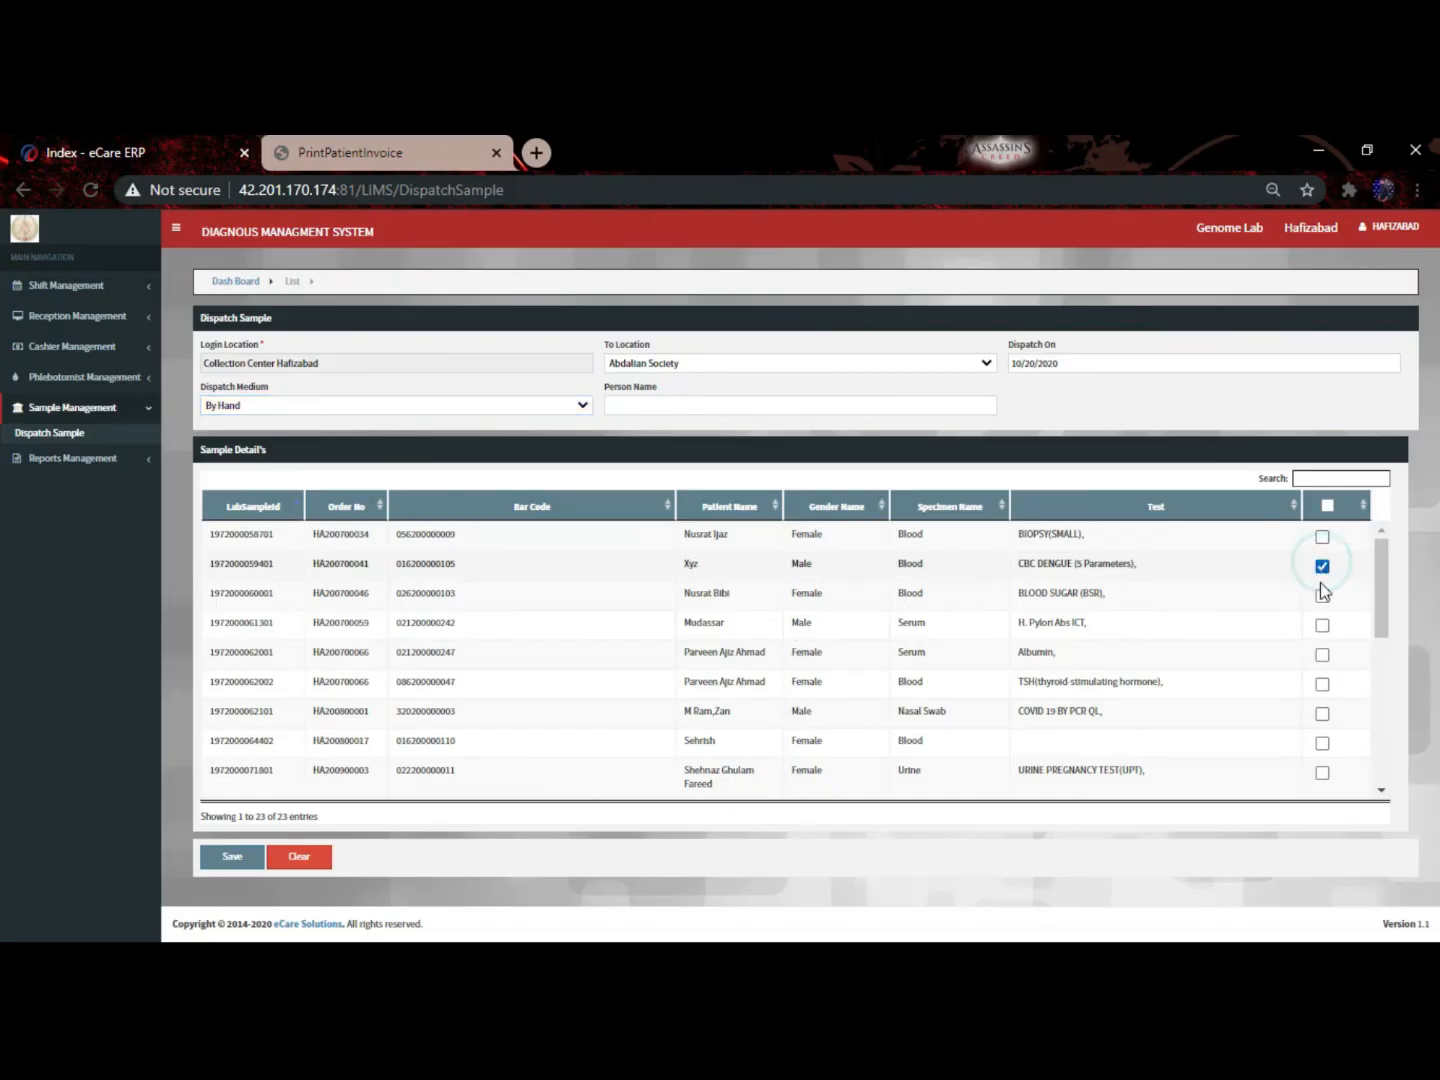
click(1322, 596)
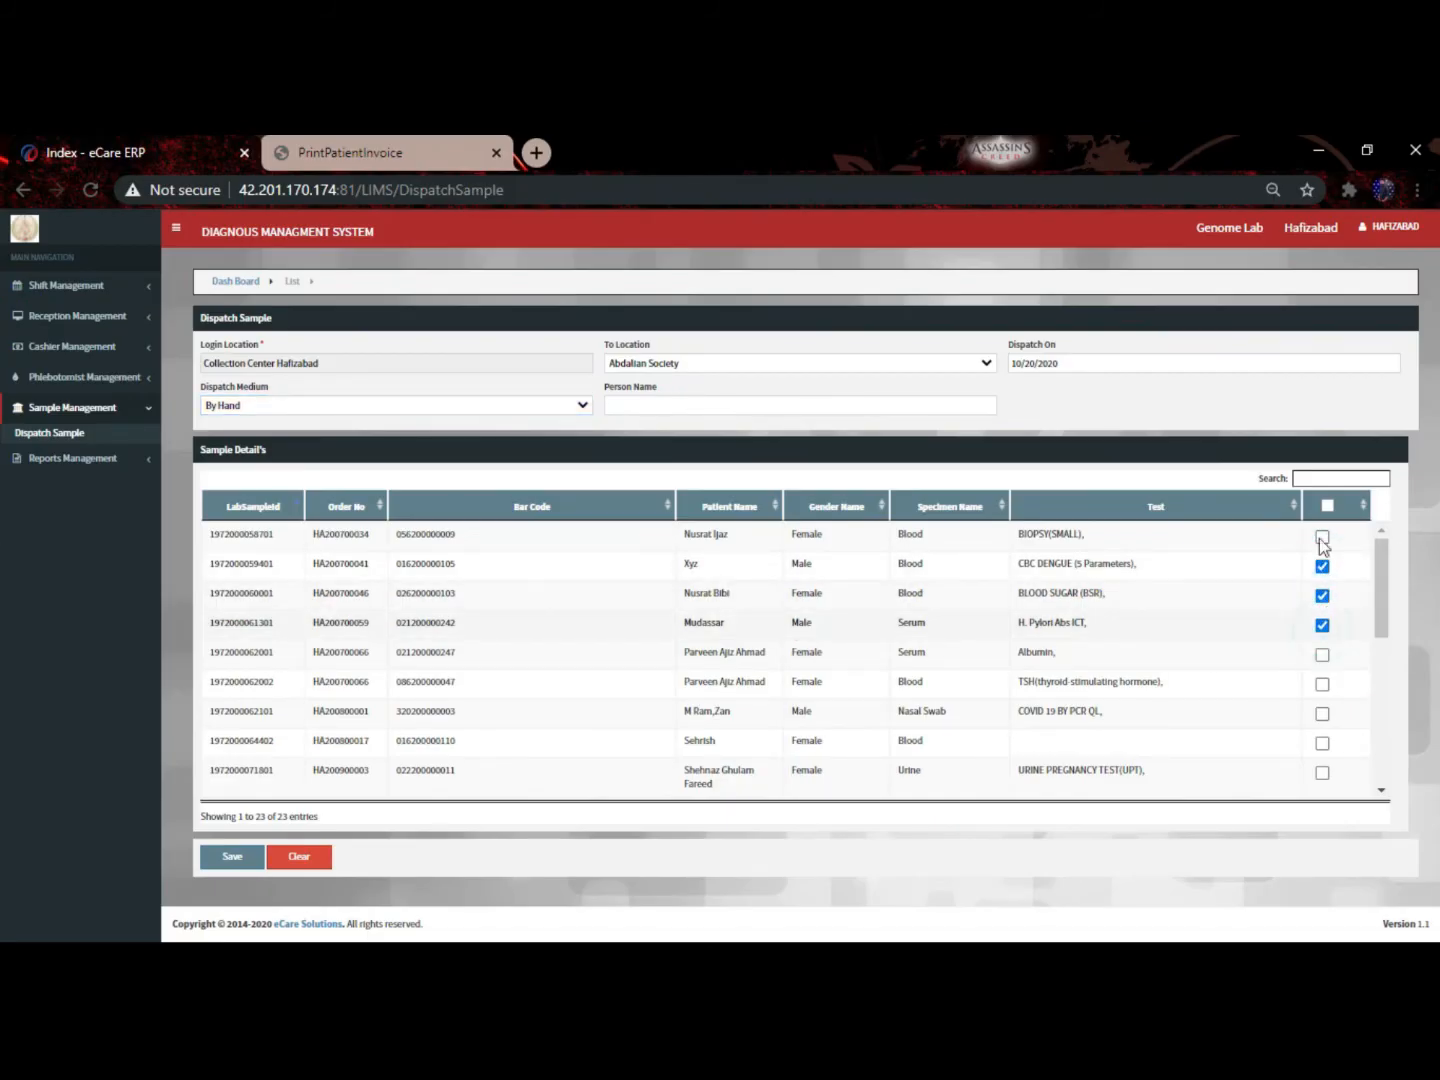
click(1327, 508)
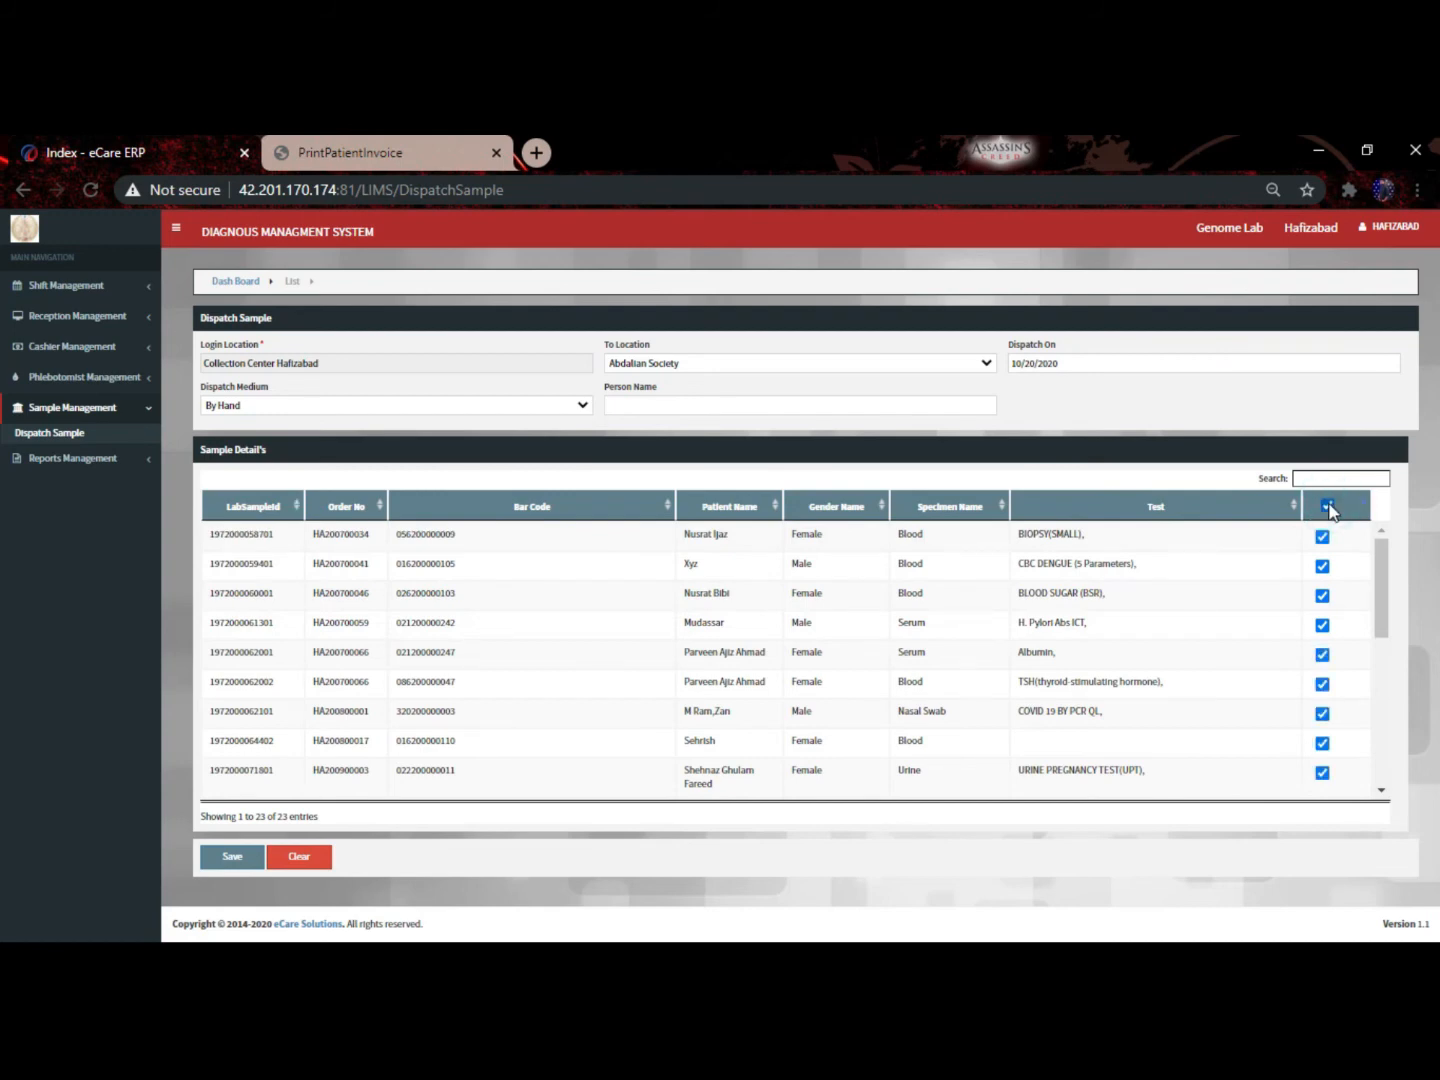
click(1327, 508)
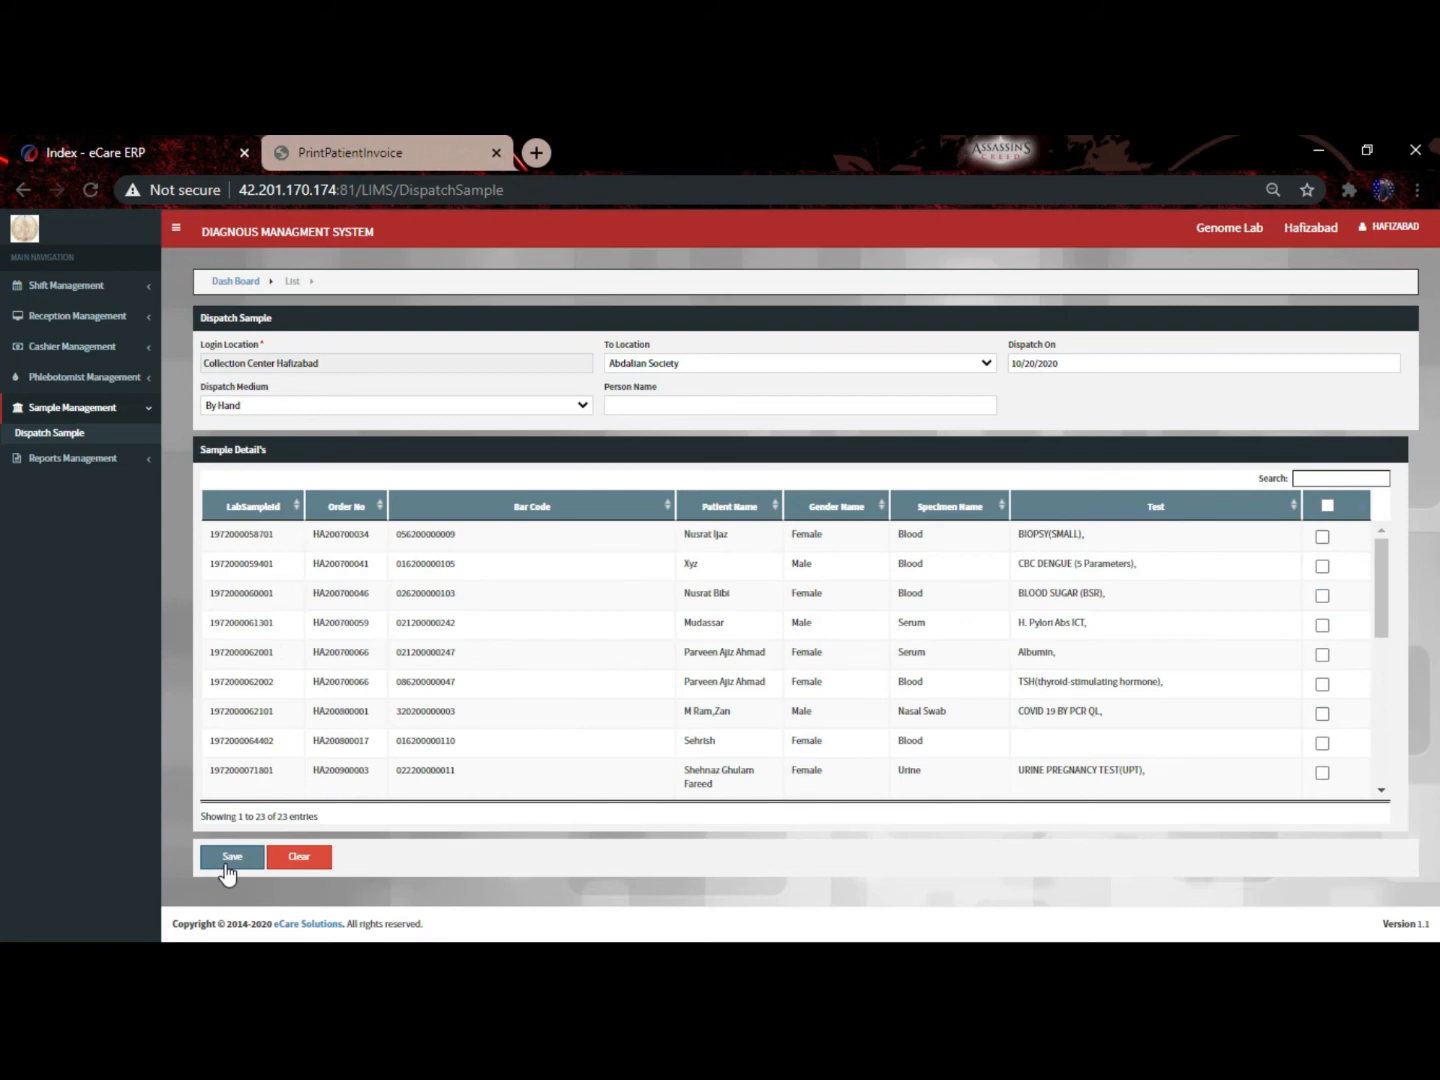
click(72, 434)
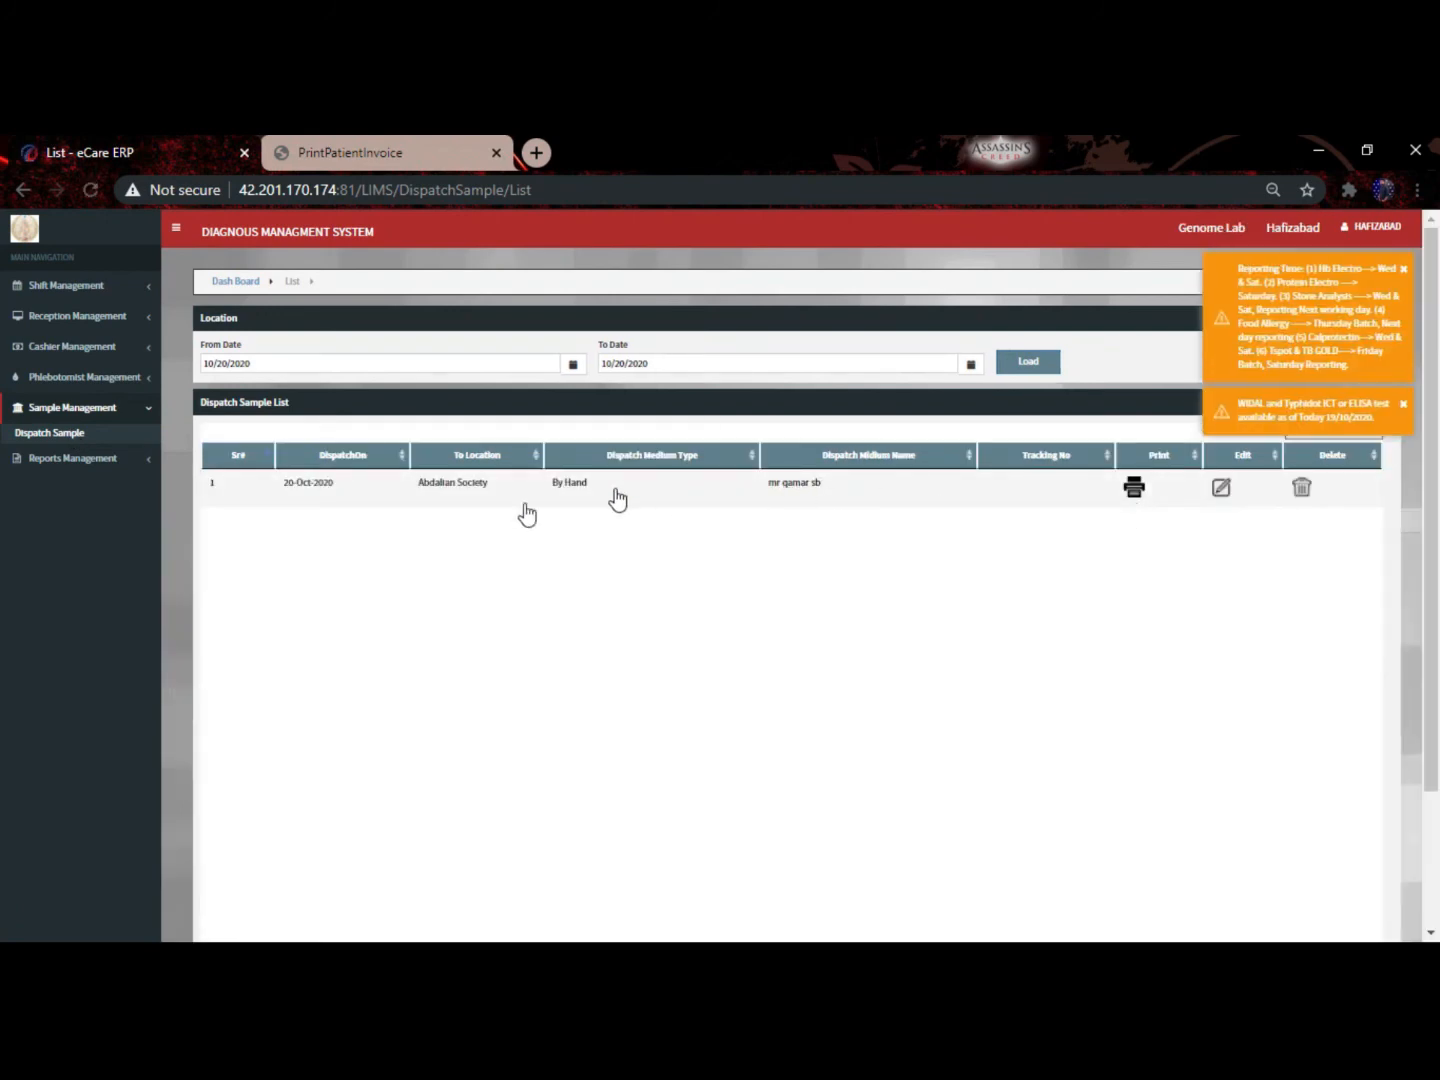
Review the Abdalian Society dispatch report PDF, then close it and the patient invoice tab
click(1133, 491)
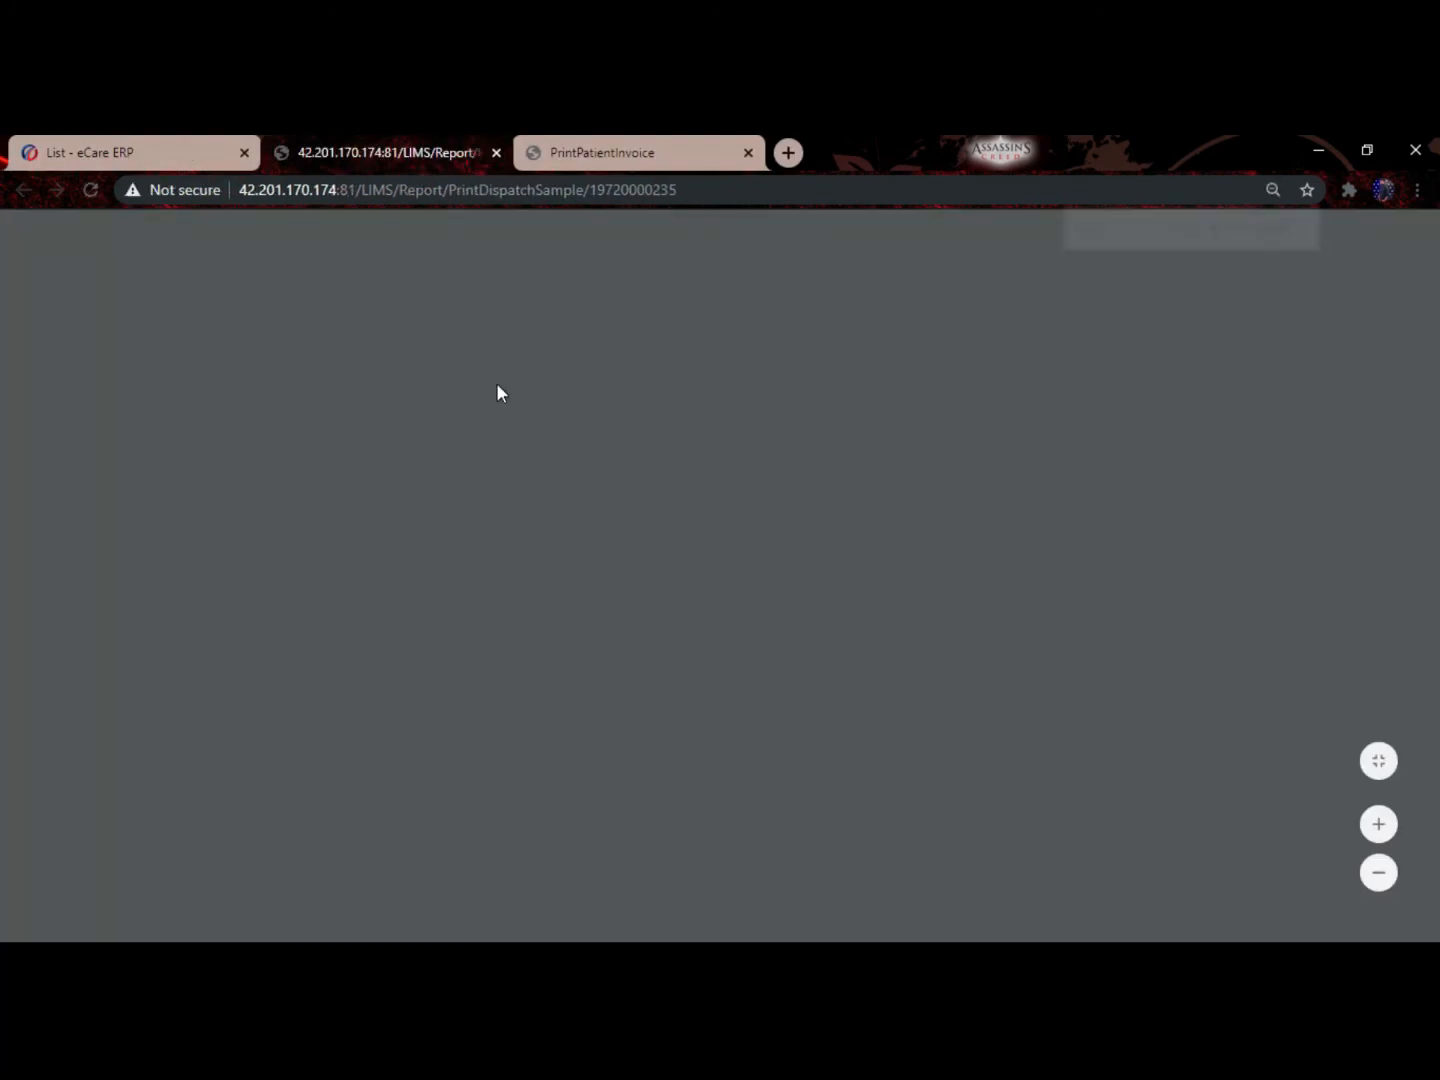
scroll(520, 459, down, 2)
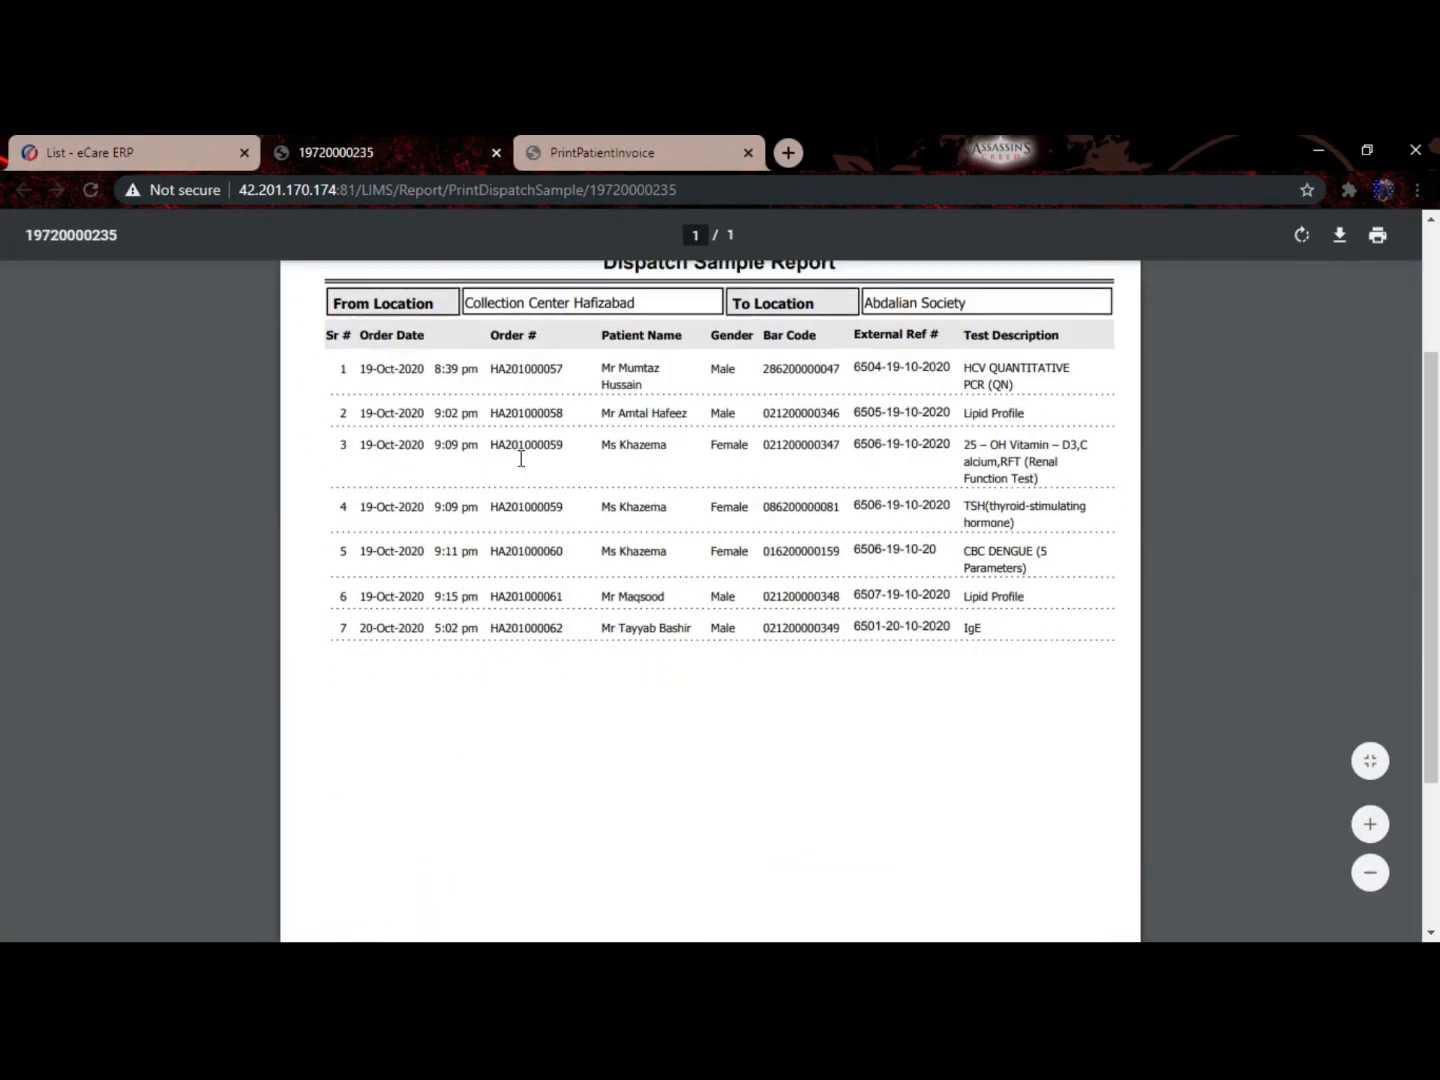
scroll(520, 459, up, 2)
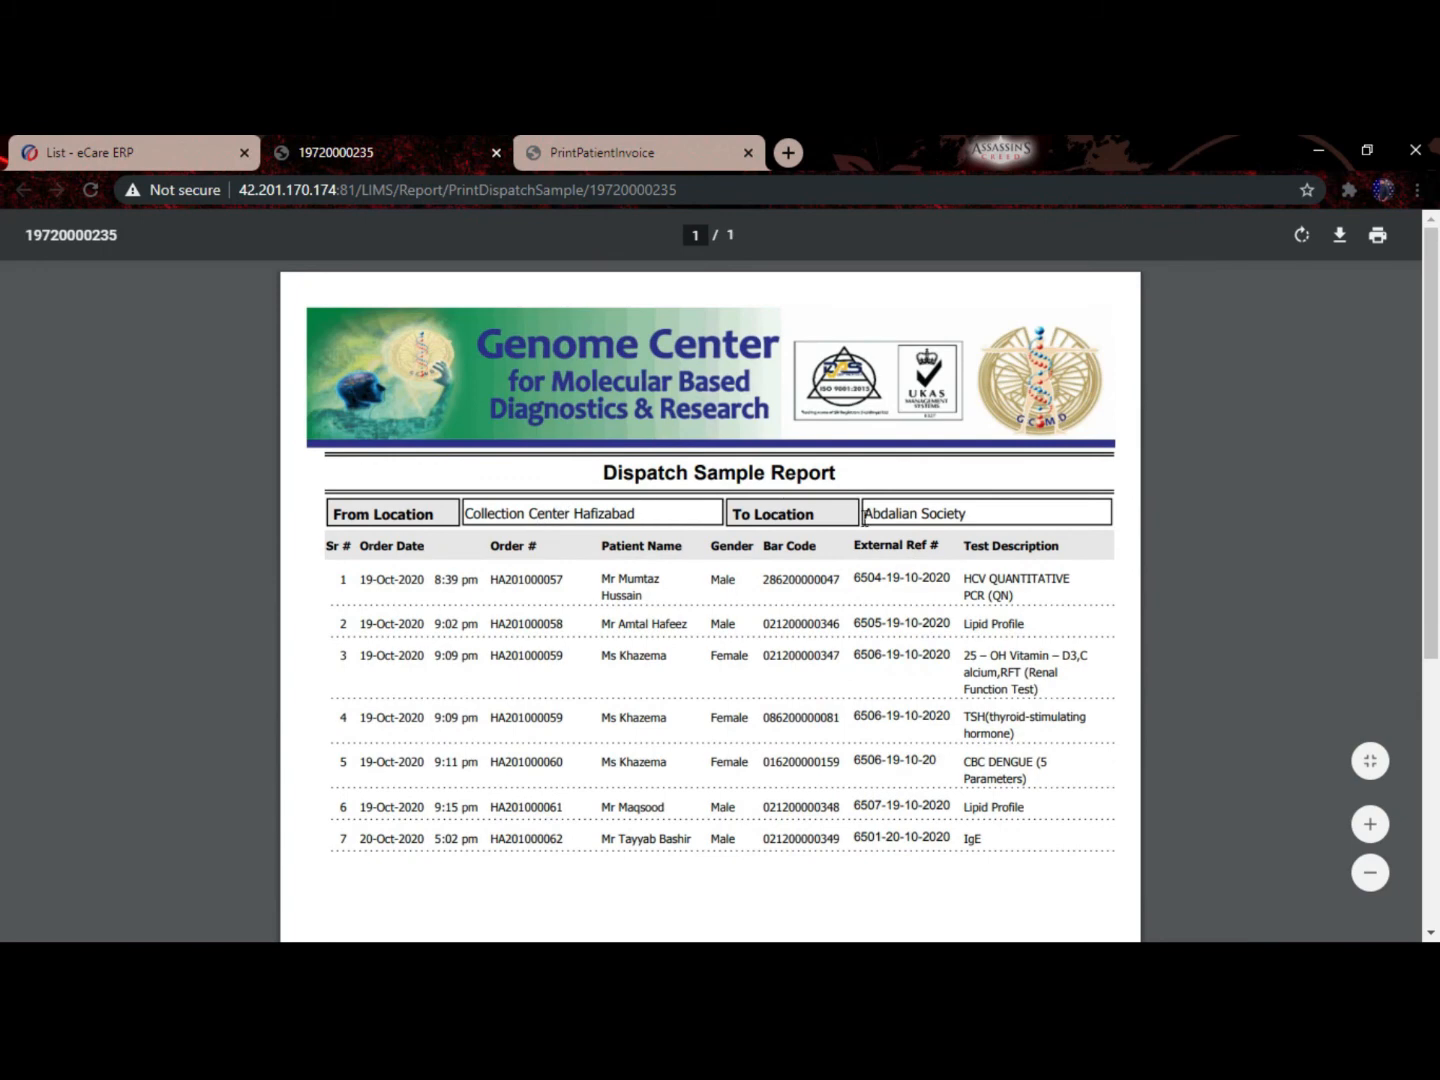
click(496, 152)
click(496, 152)
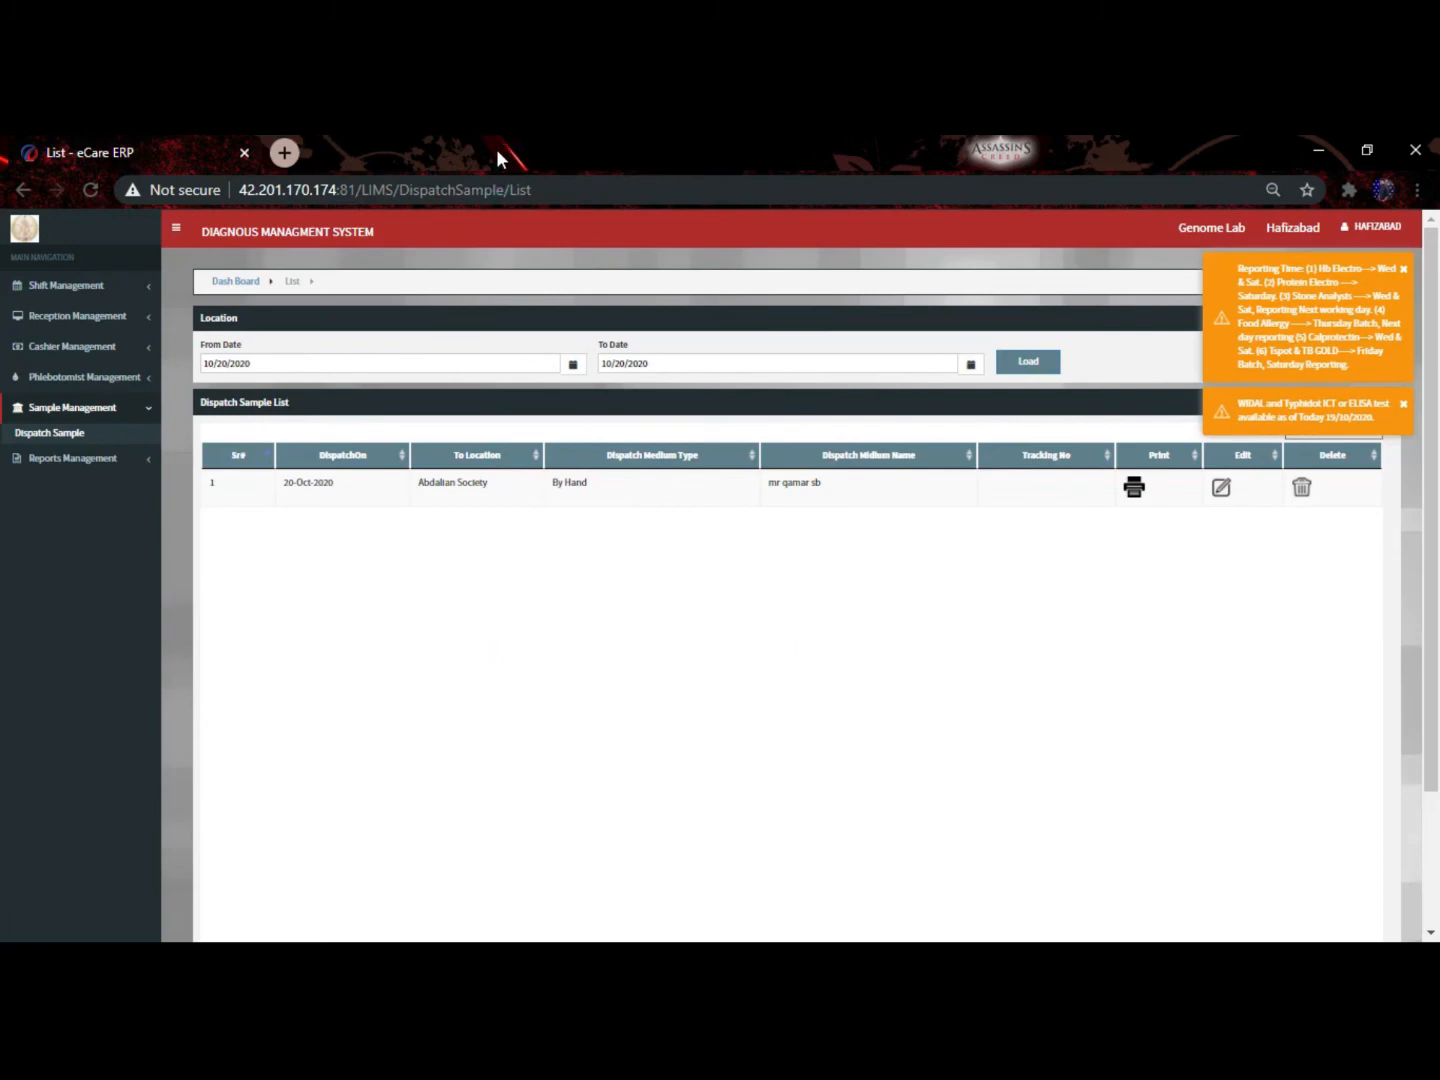
Open Patient Report under Reception Management to show the four verified Hafizabad reports
click(133, 317)
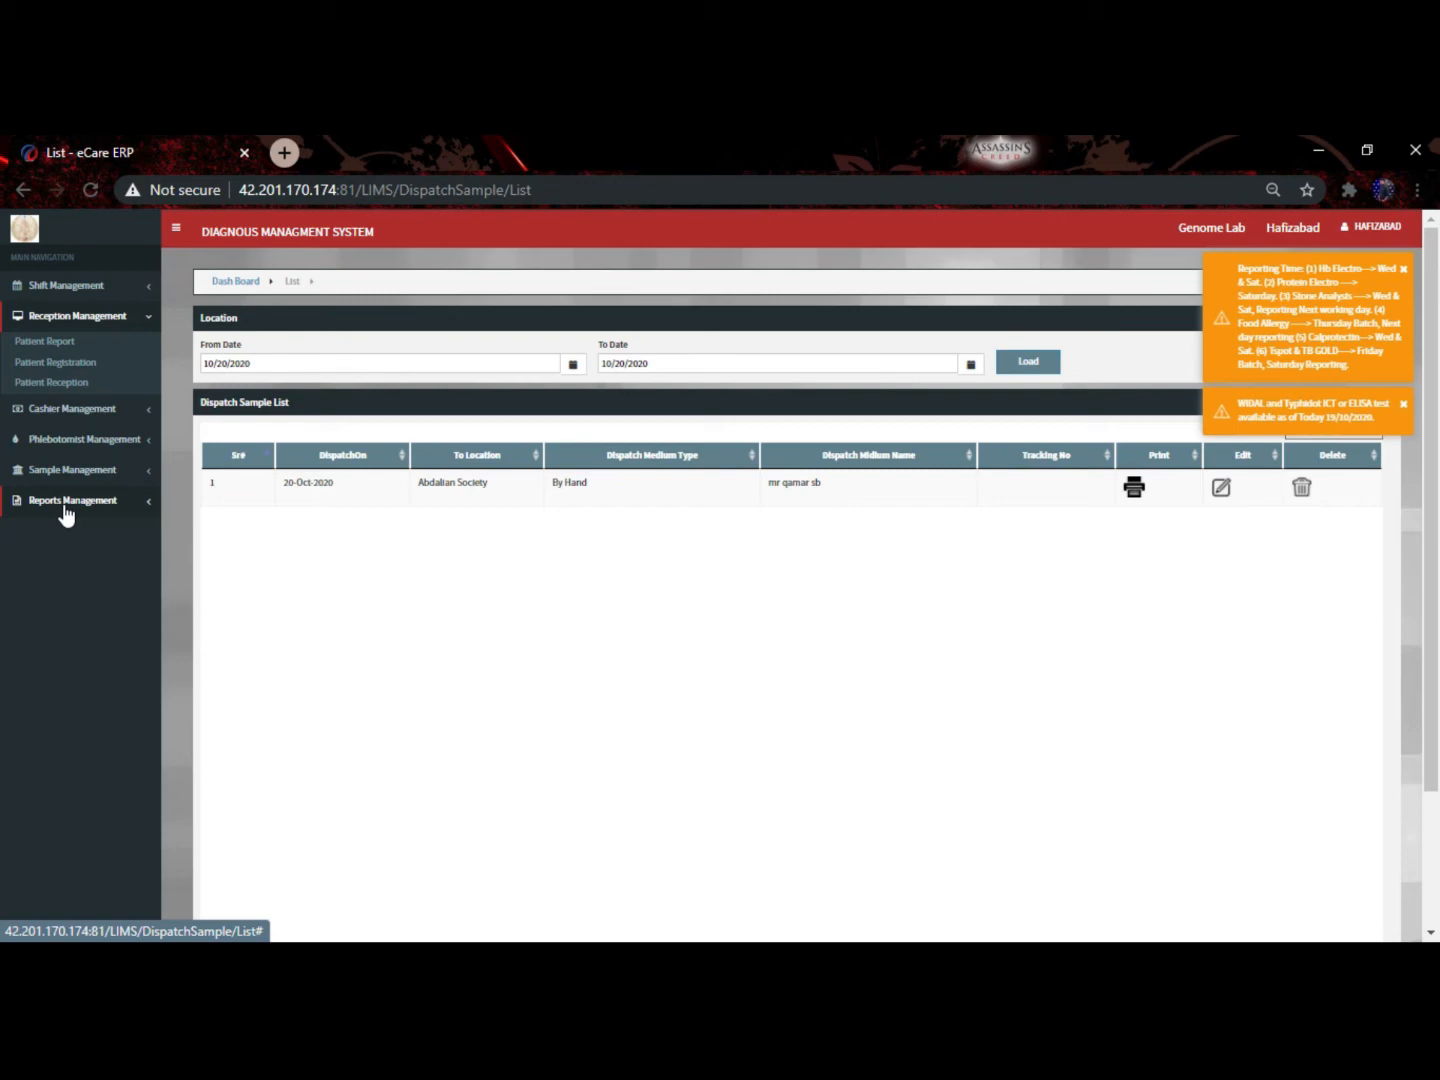
click(64, 352)
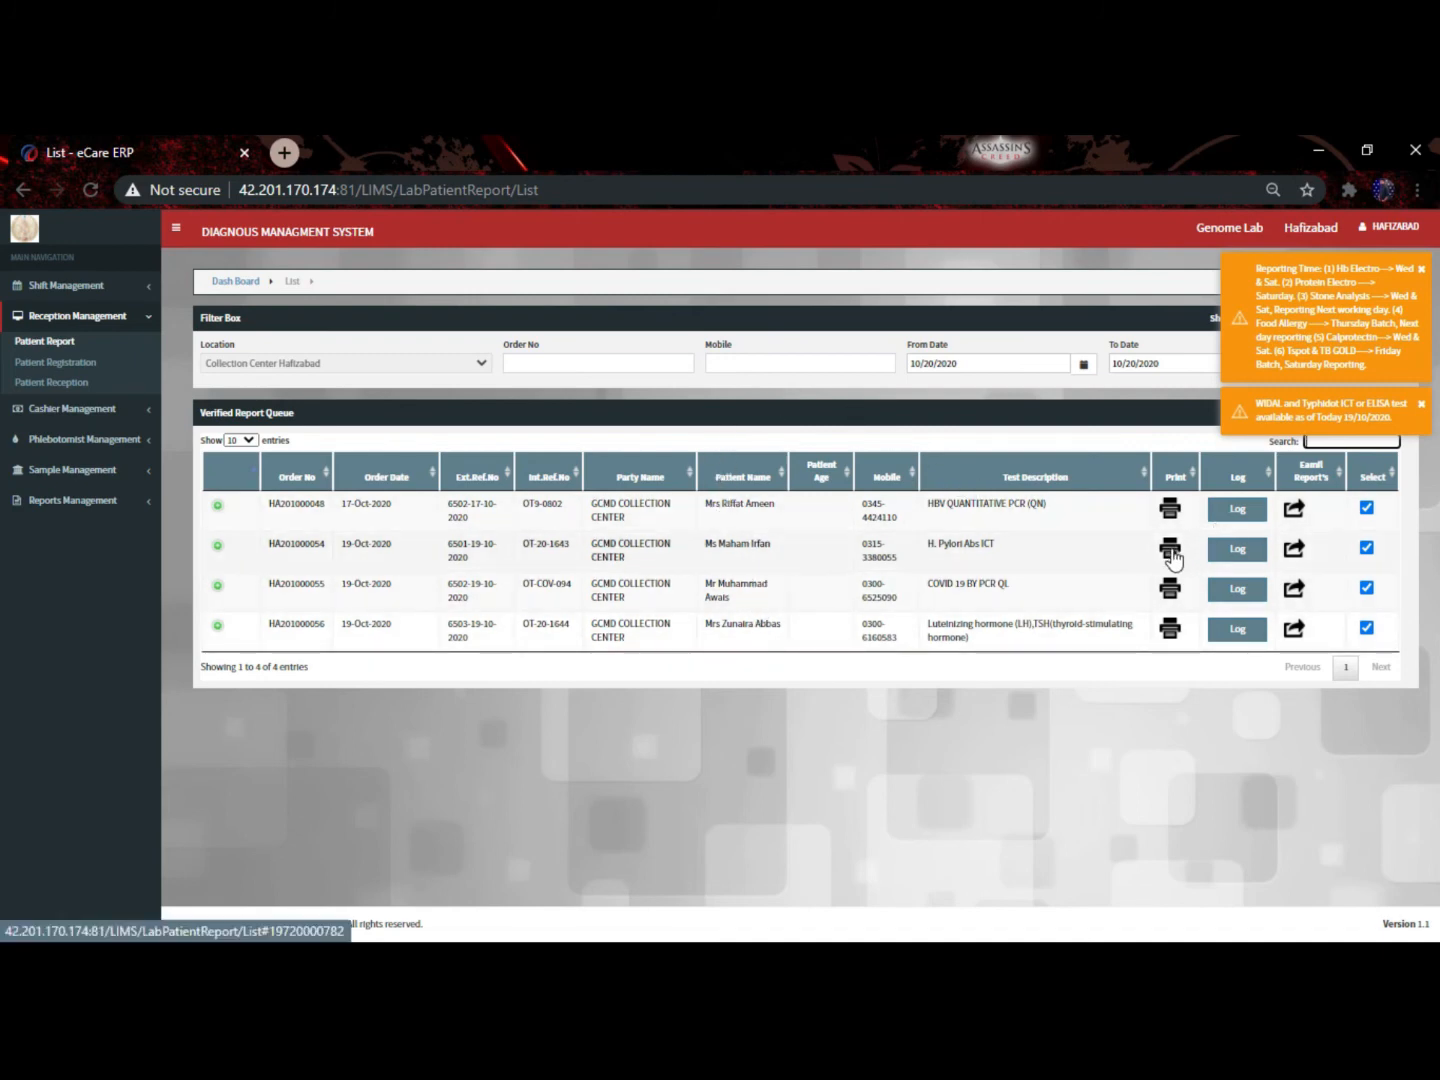
Open the Negative H. Pylori Abs ICT report without printing, review it, and return to the queue
click(1170, 551)
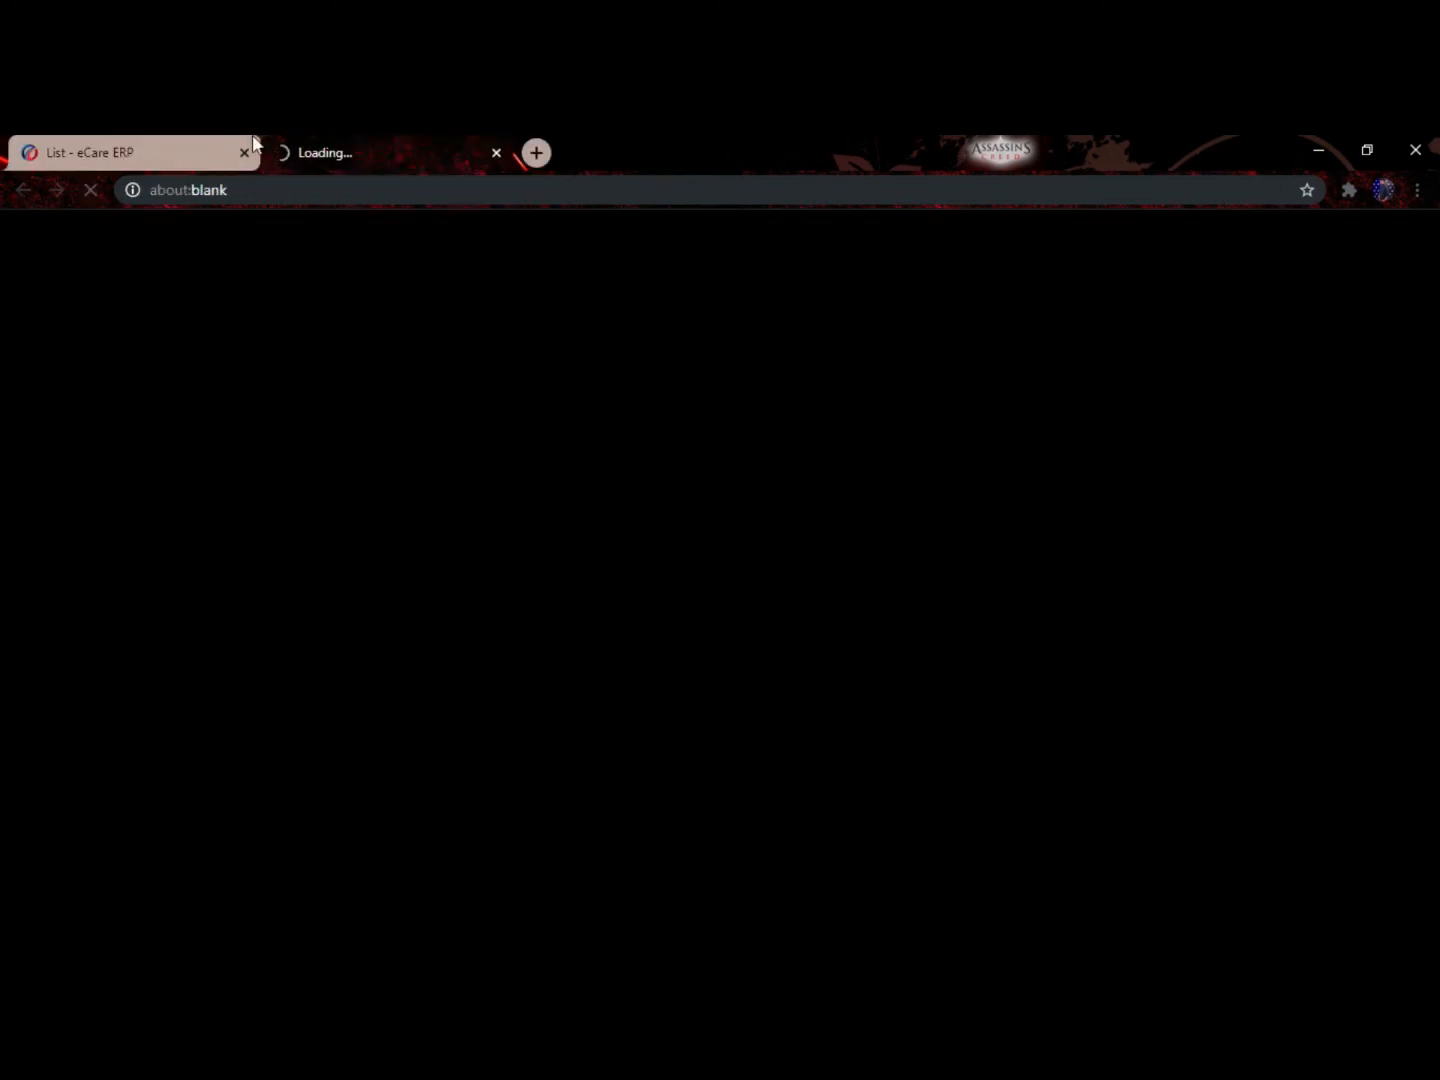
click(205, 139)
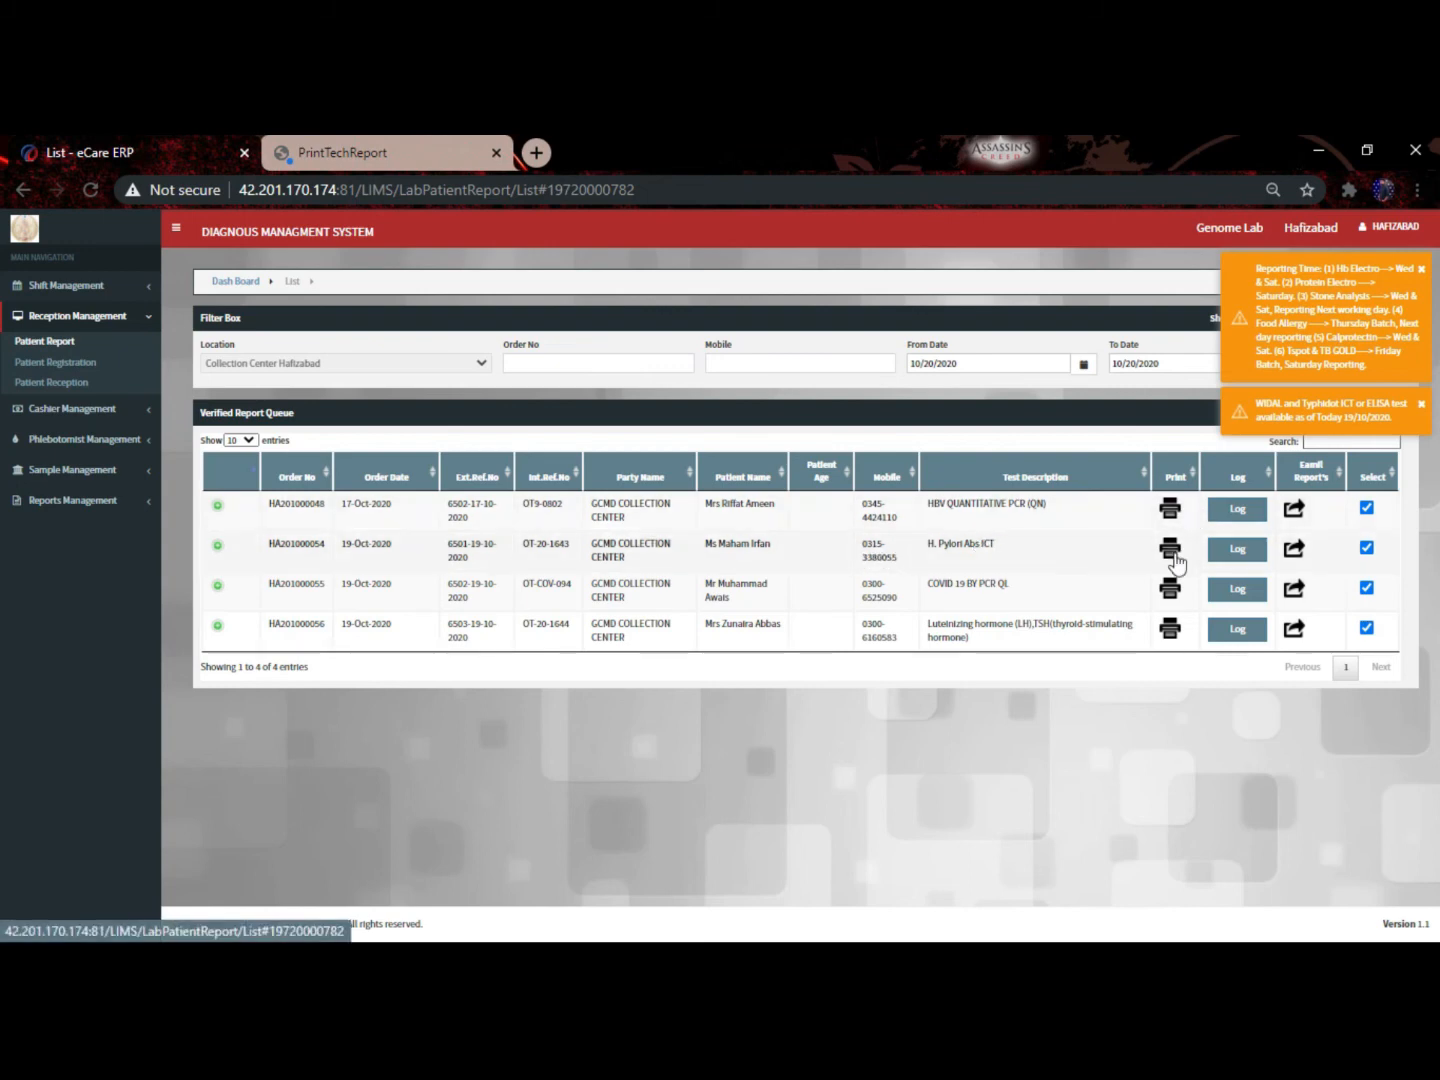
click(329, 145)
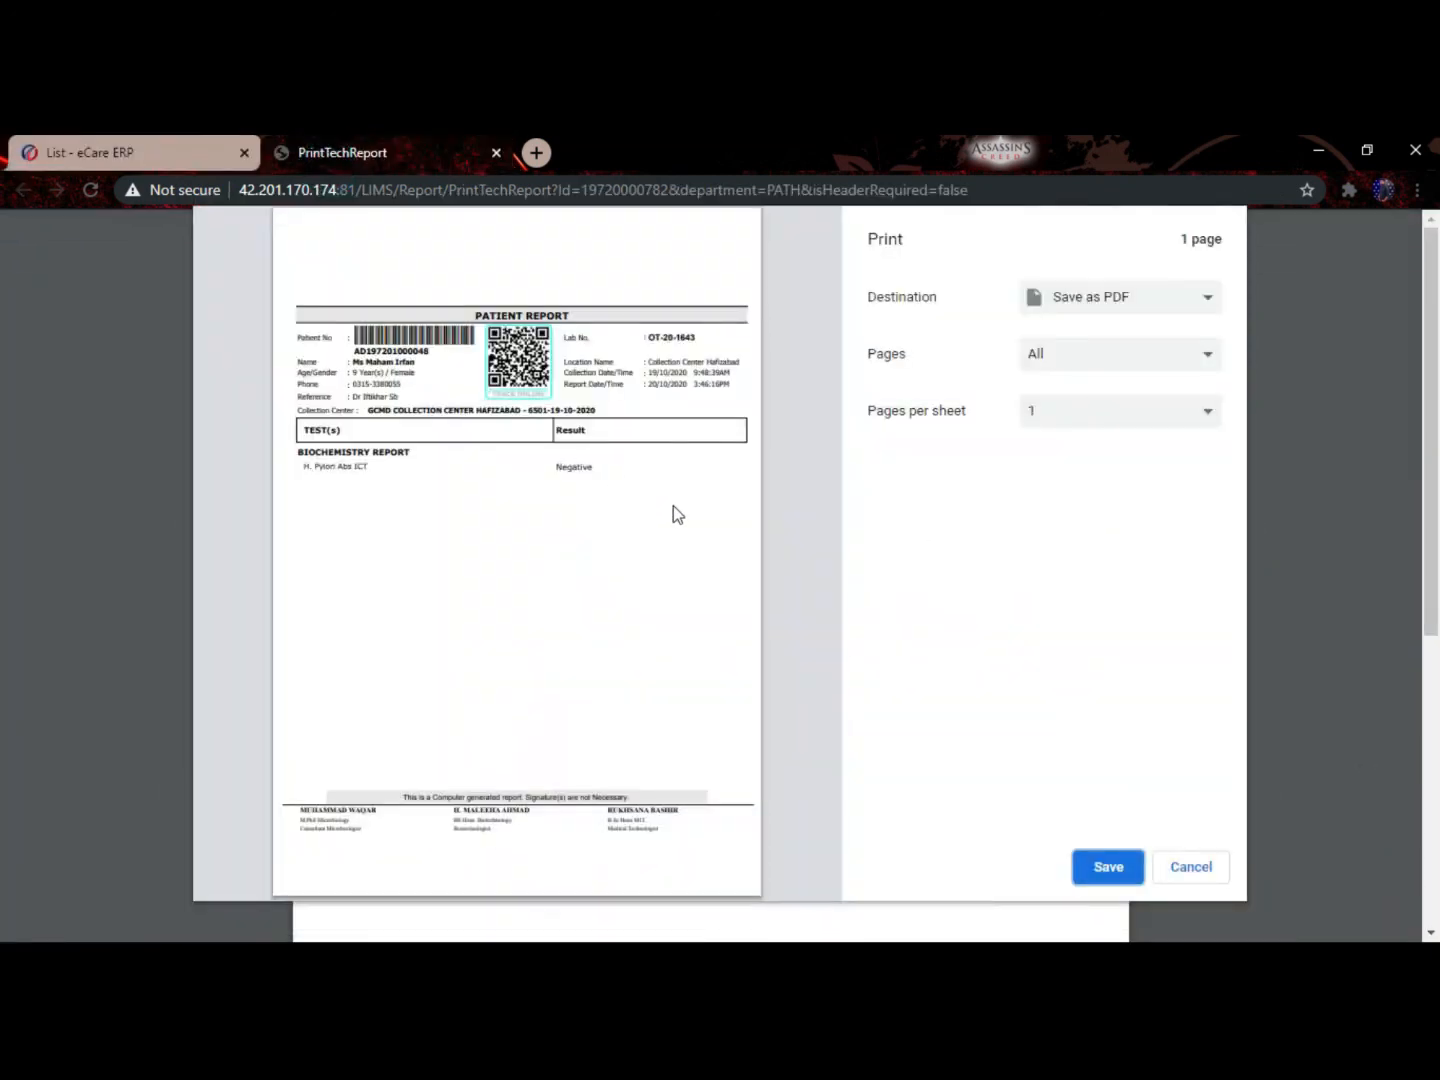
click(1206, 876)
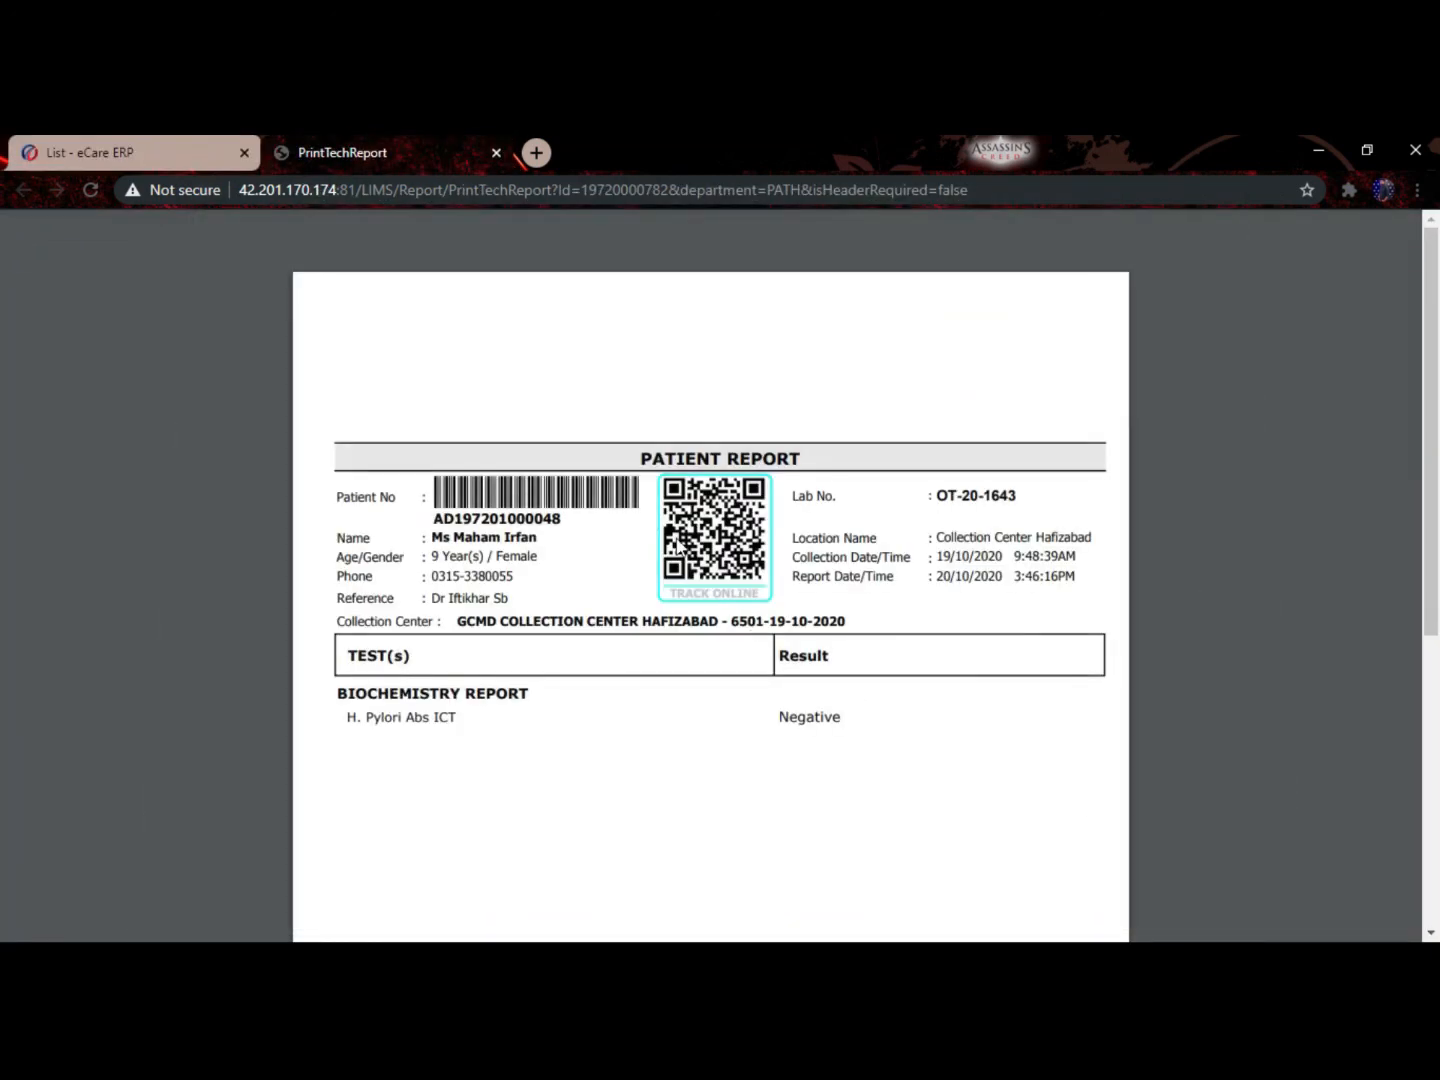
scroll(676, 540, down, 2)
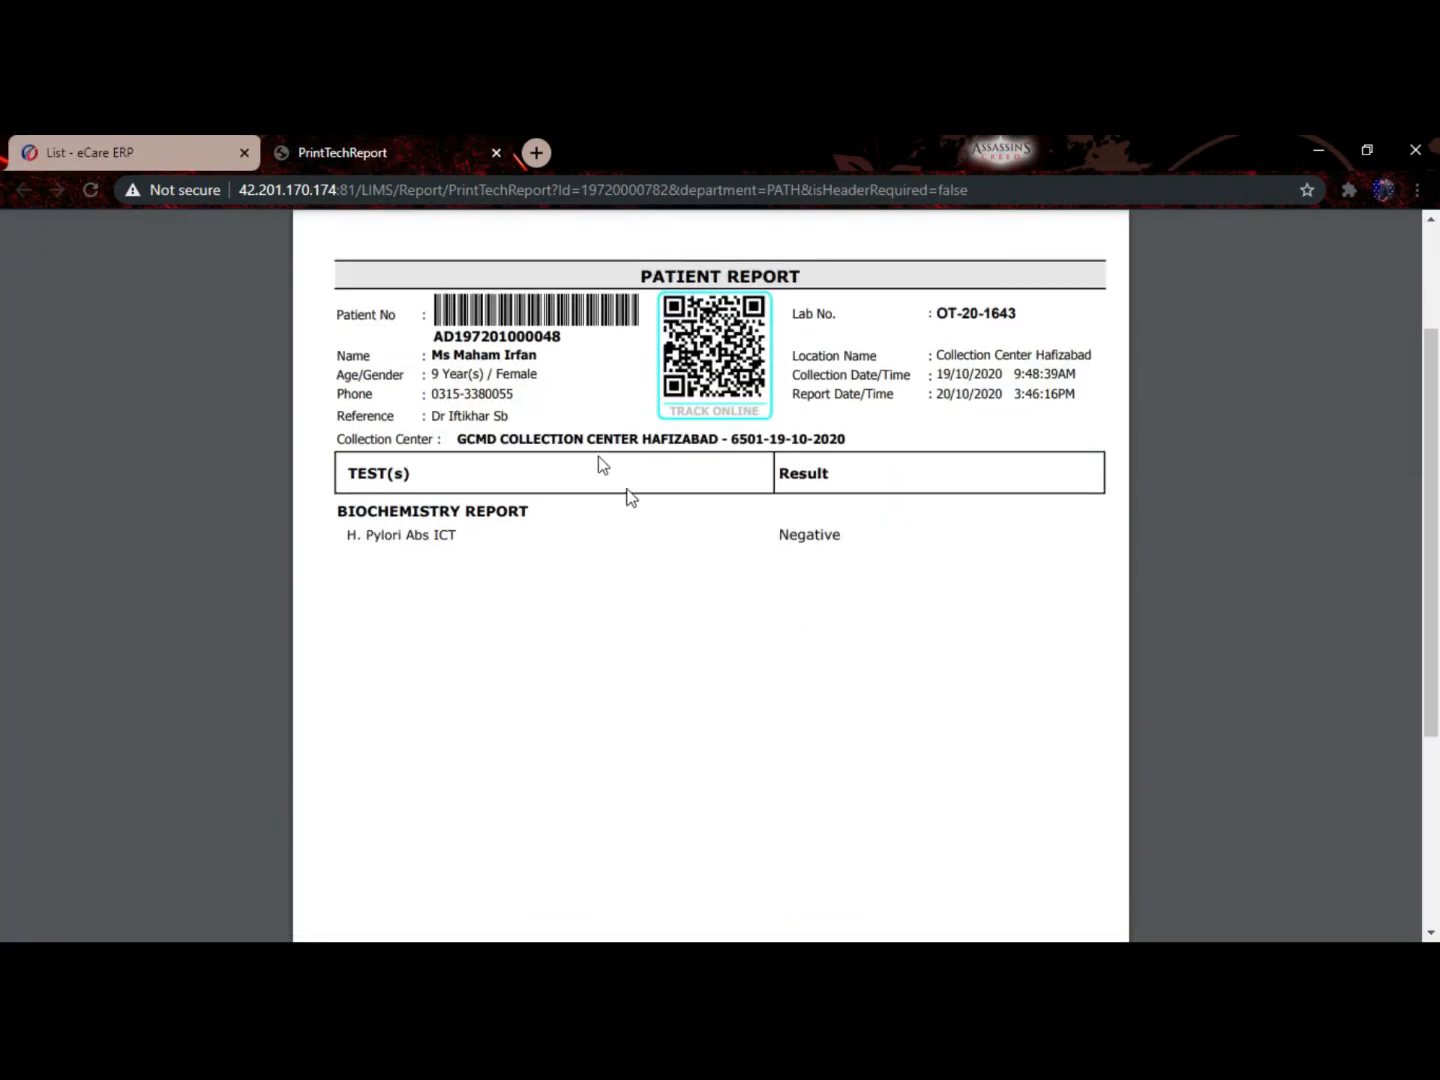
scroll(1029, 565, up, 1)
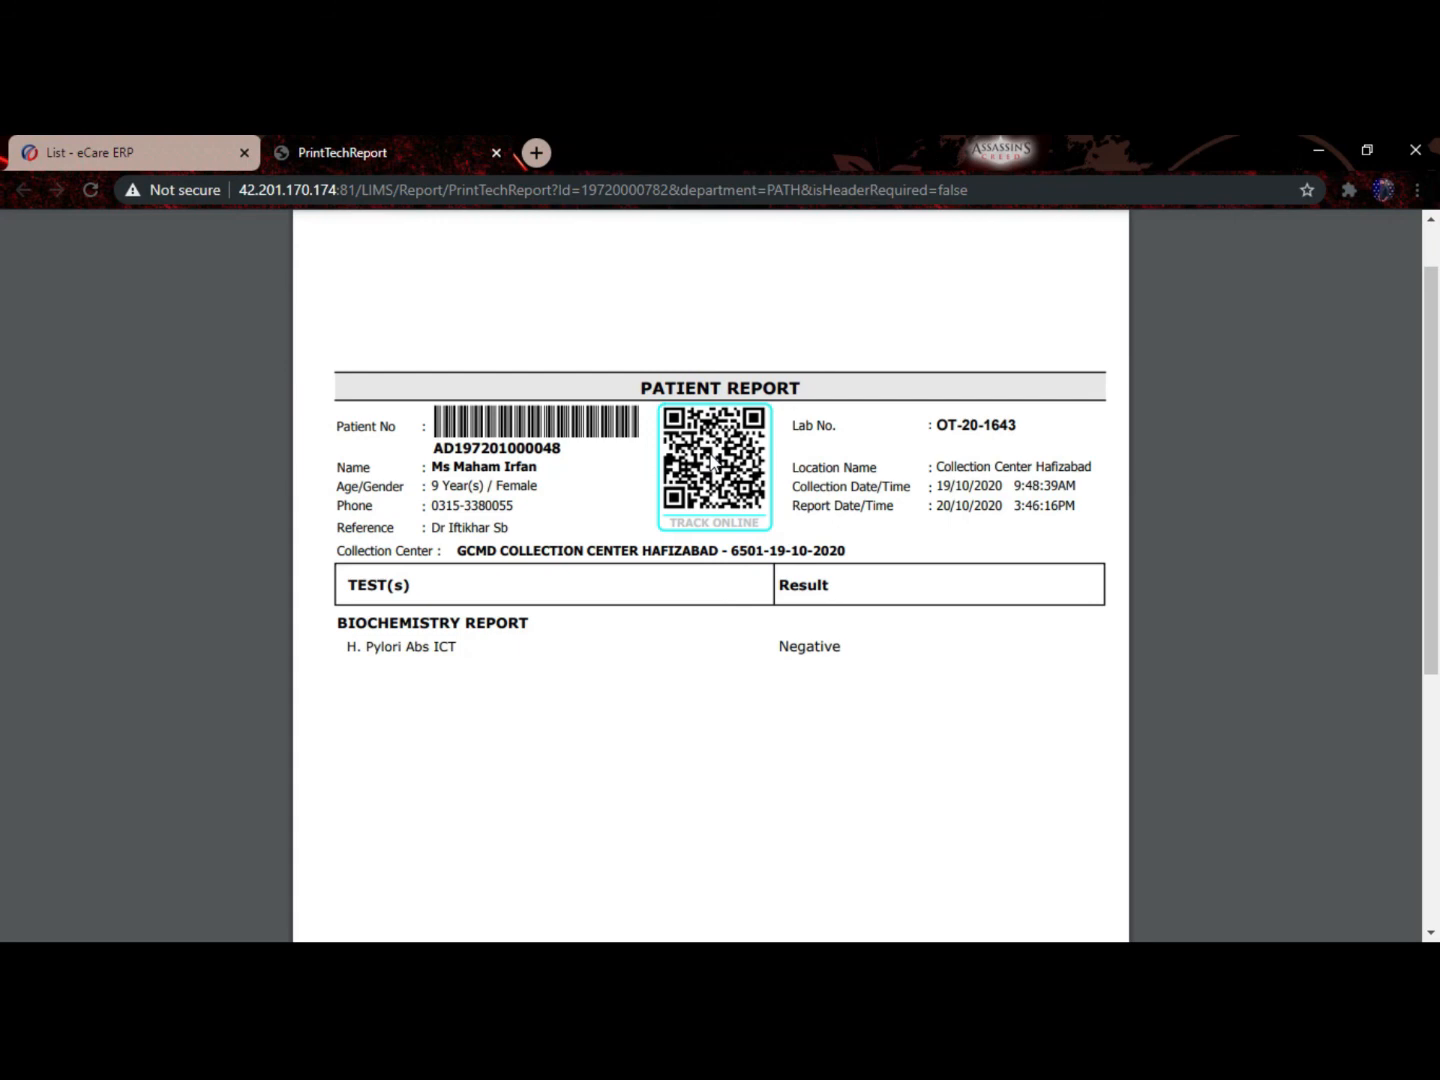
click(90, 152)
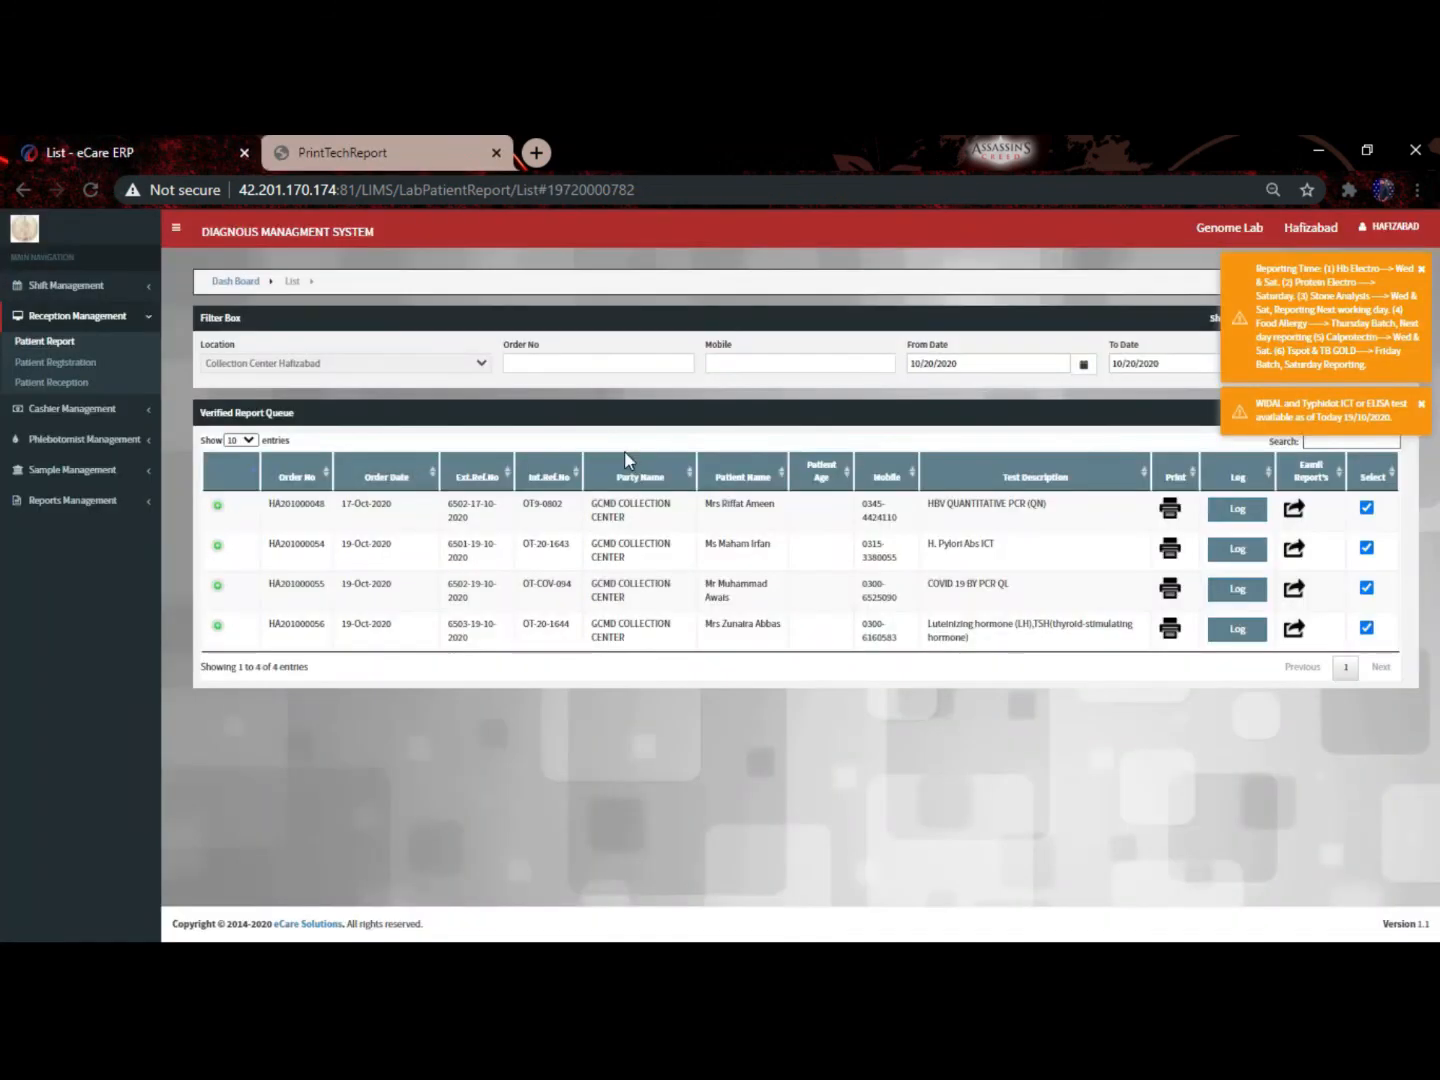
Filter the verified report queue by the patient's mobile number, listing 38 reports
click(745, 365)
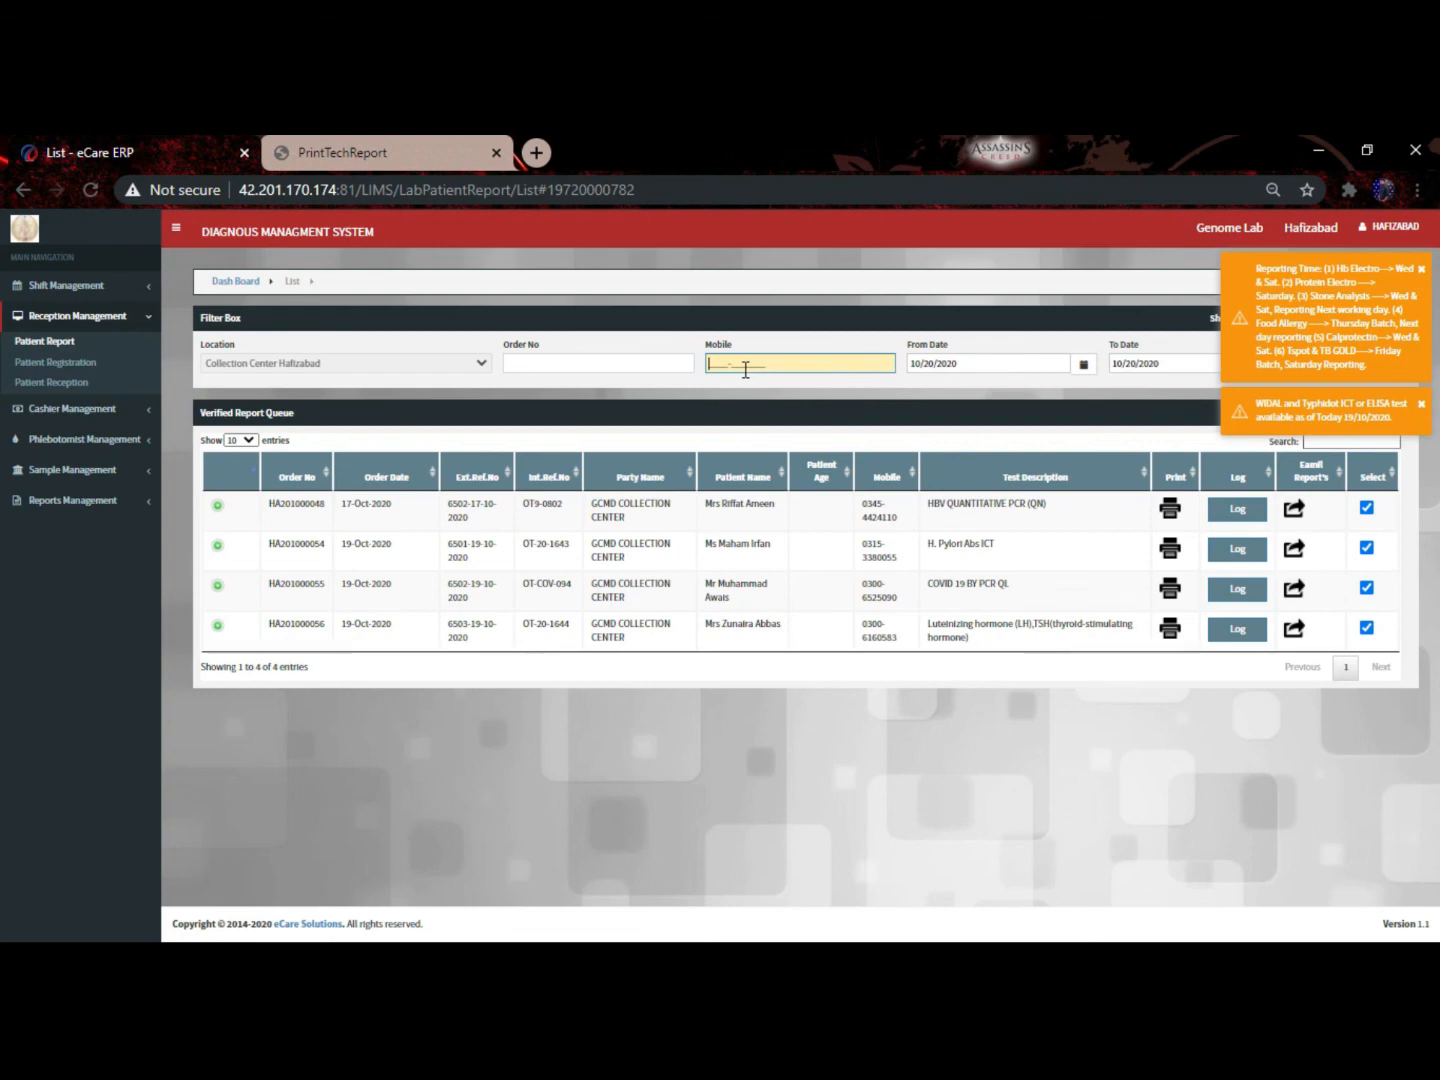
key(Return)
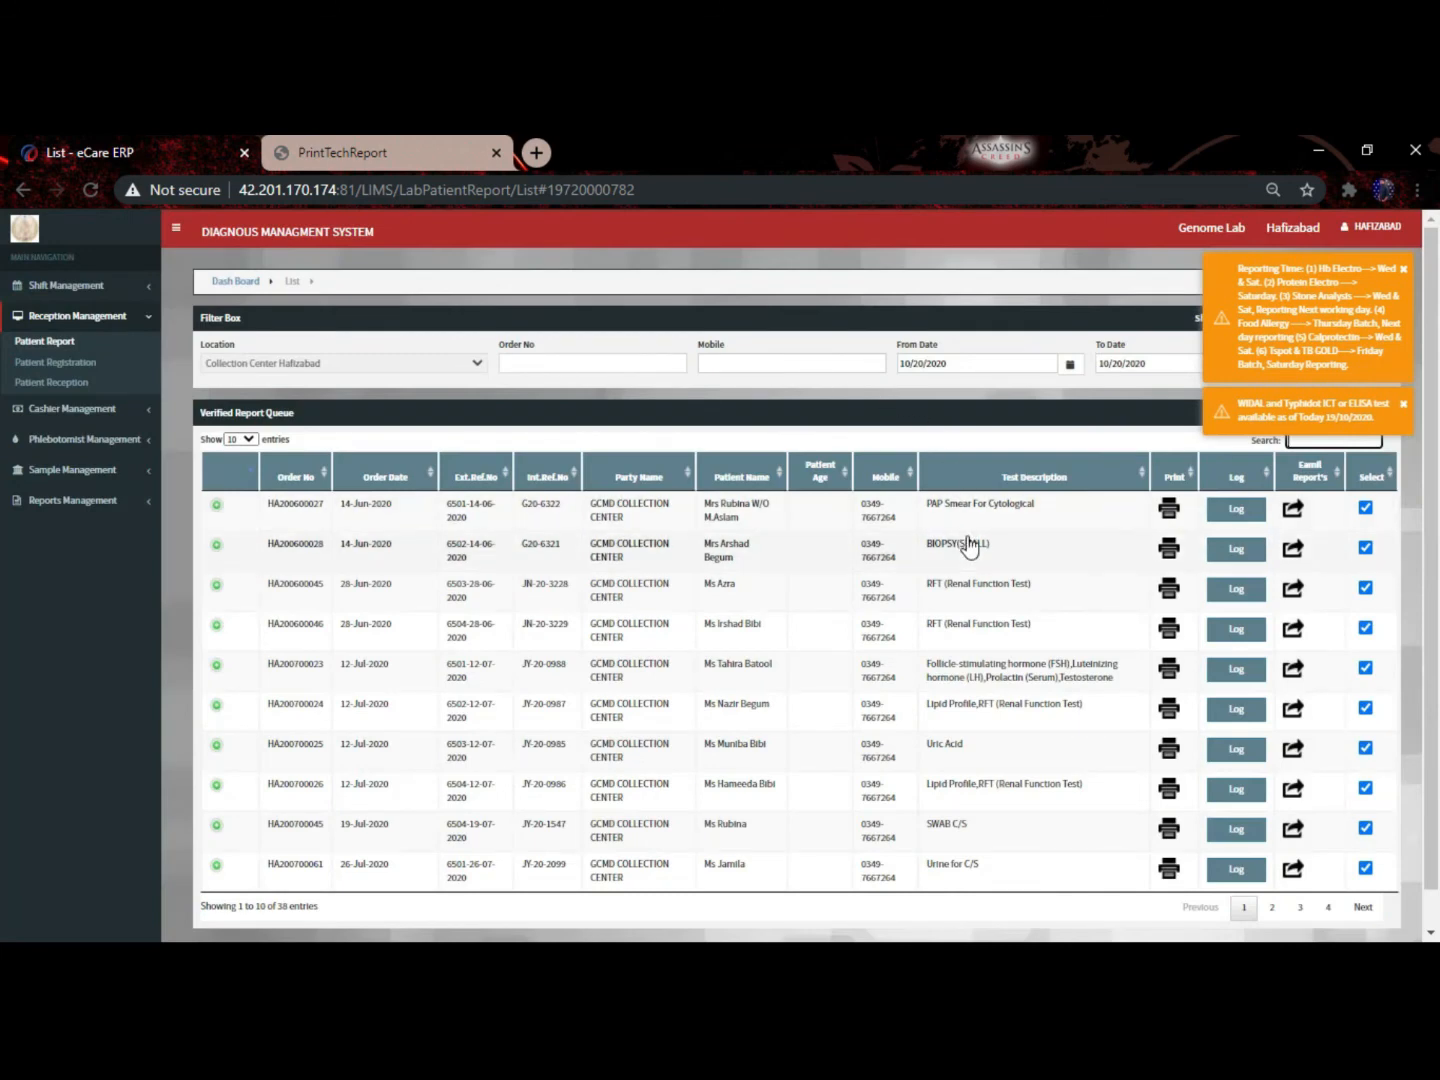
Preview the BIOPSY(SMALL) histopathology report, then close both report tabs
click(1167, 553)
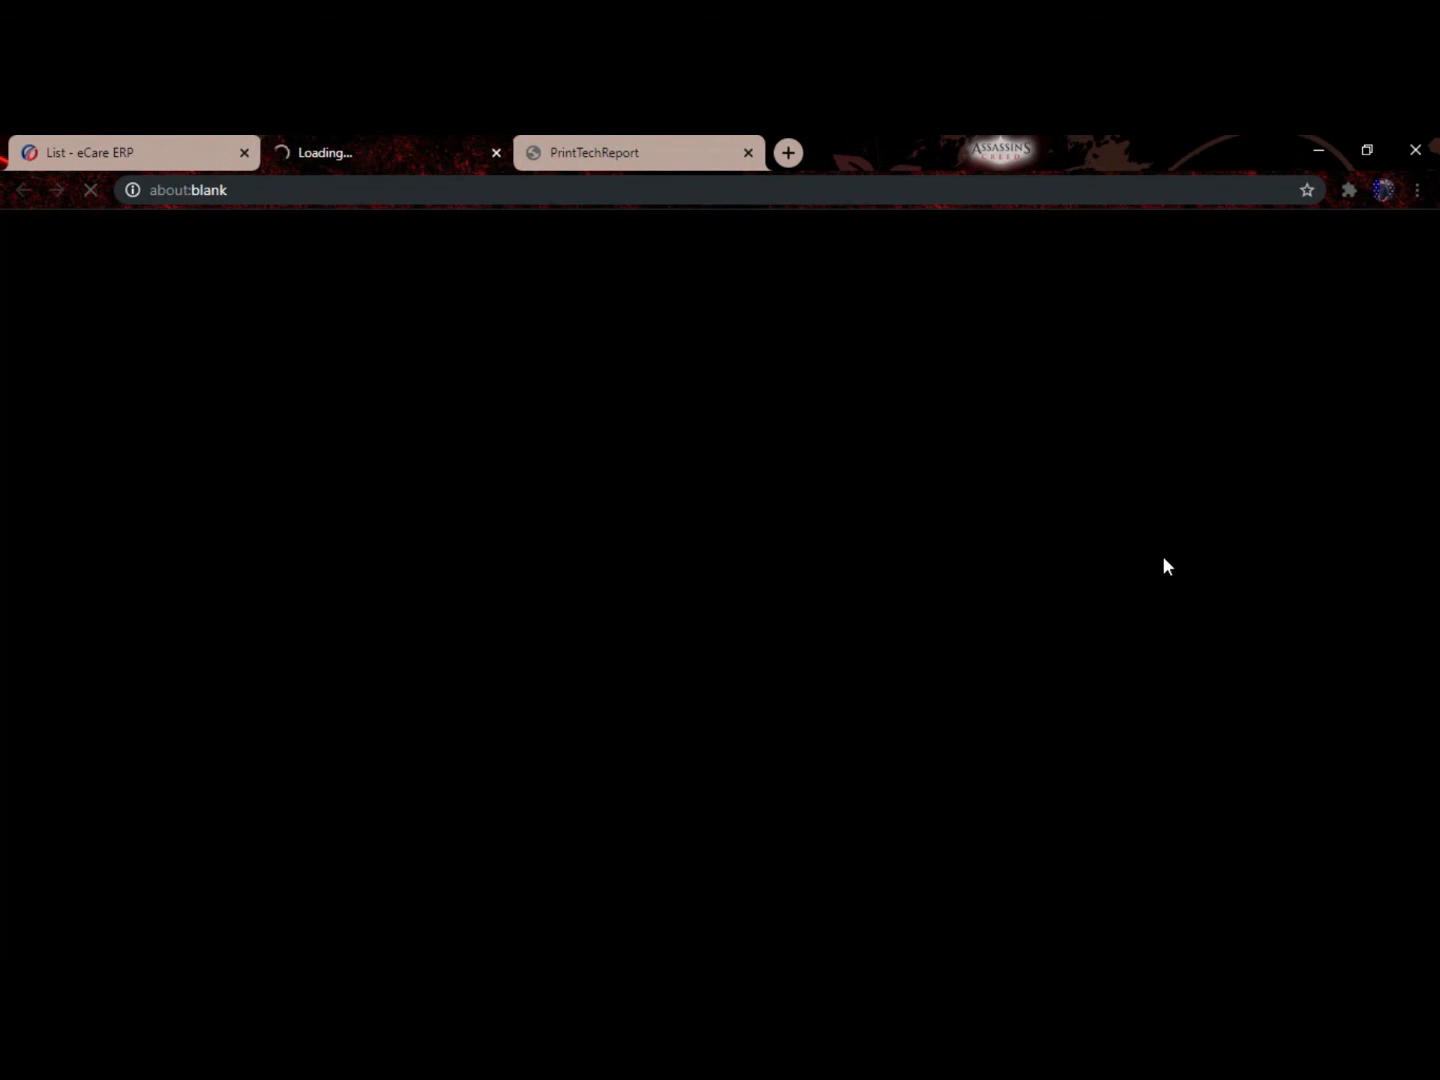
click(46, 138)
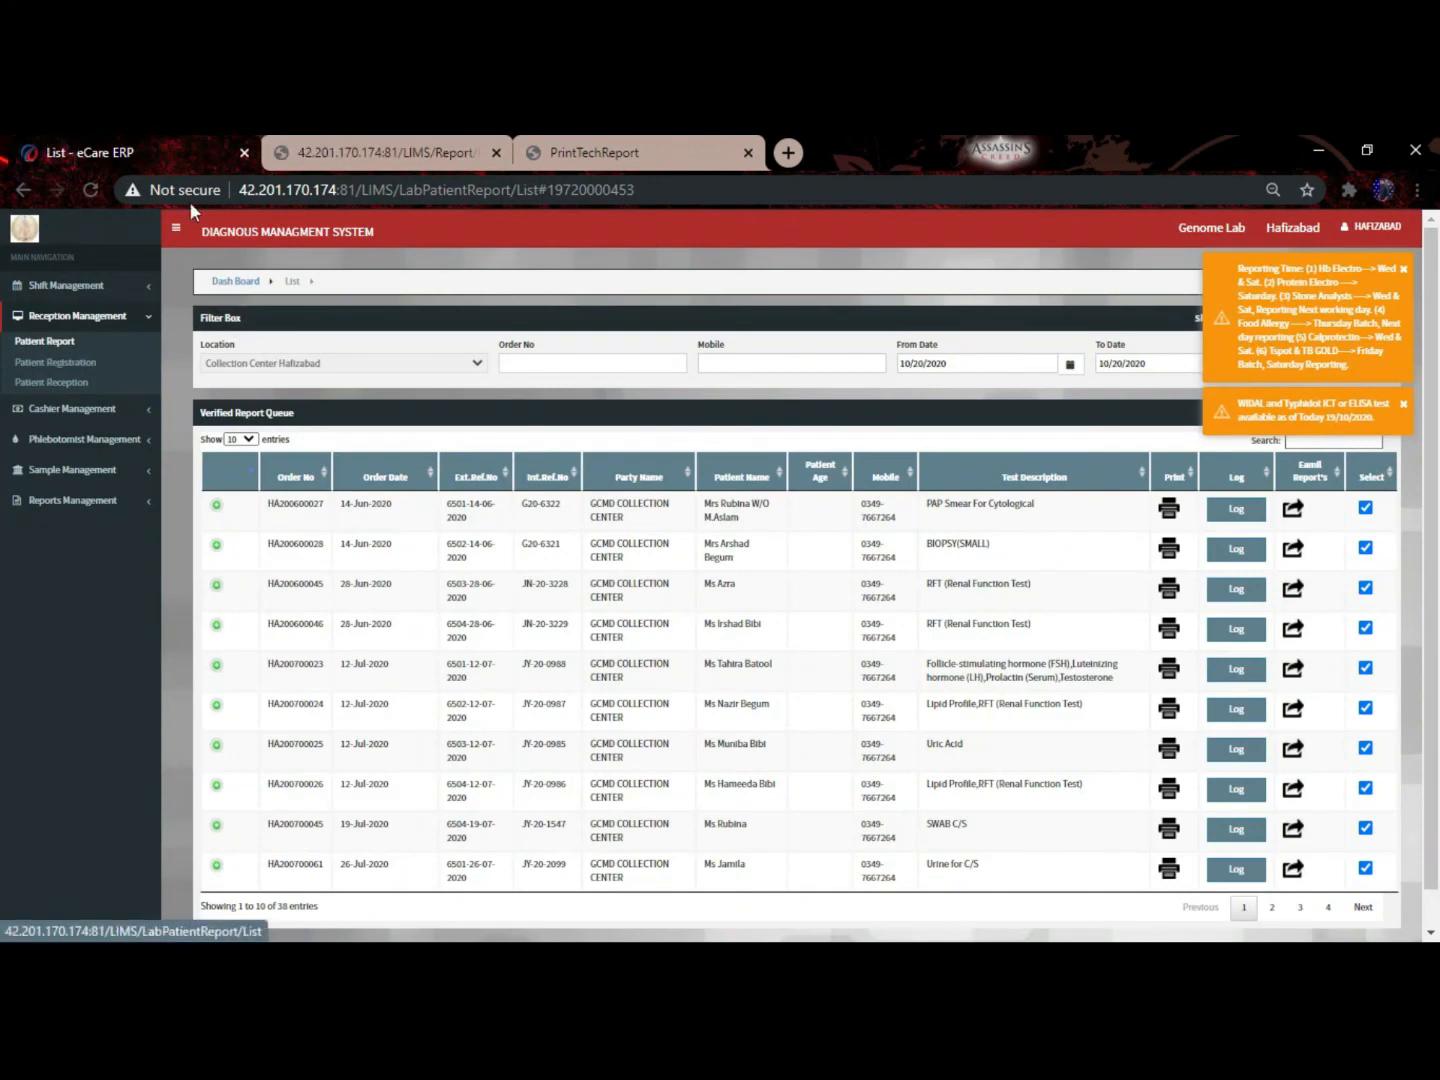
click(270, 152)
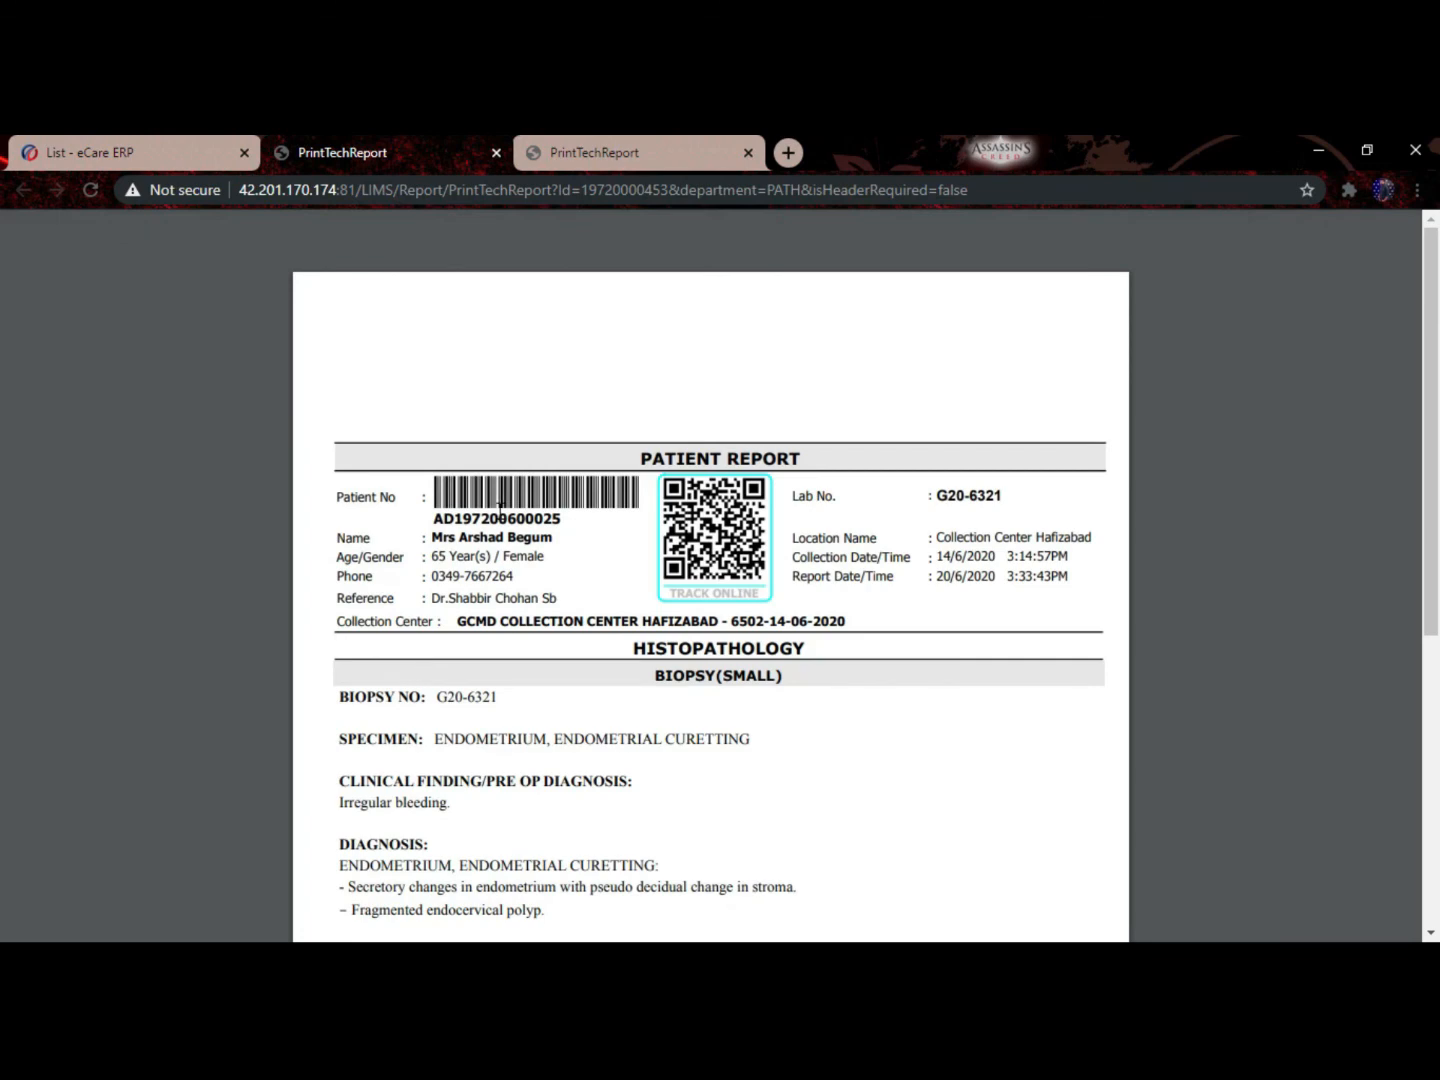
scroll(500, 510, down, 5)
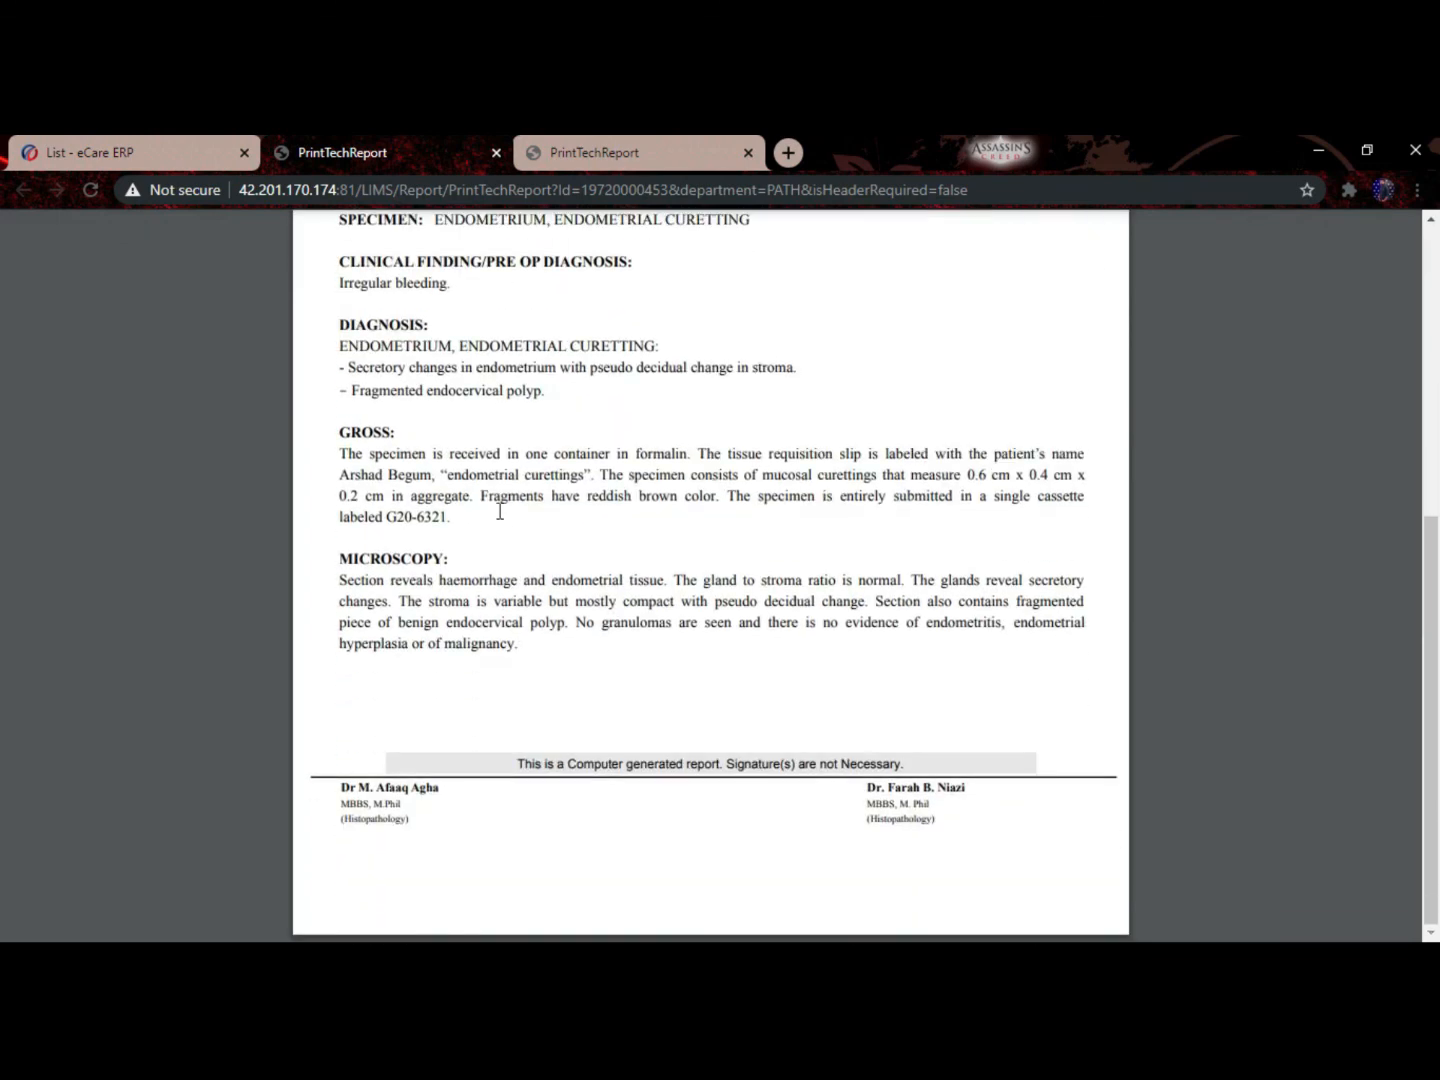
scroll(499, 511, up, 6)
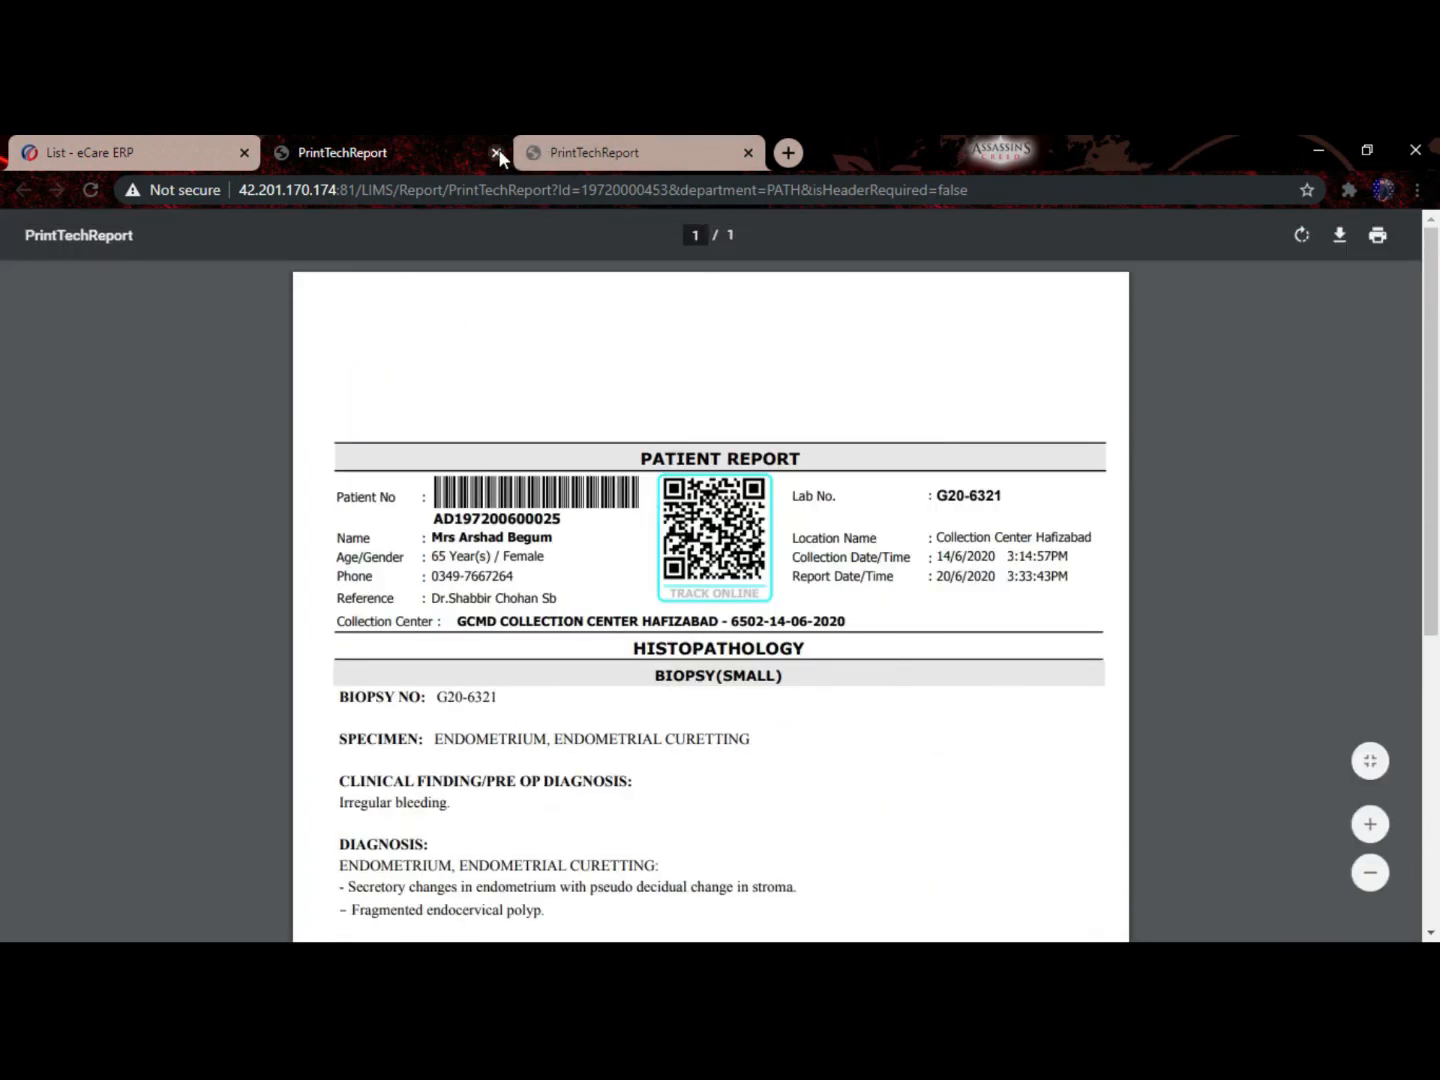
click(498, 153)
click(498, 153)
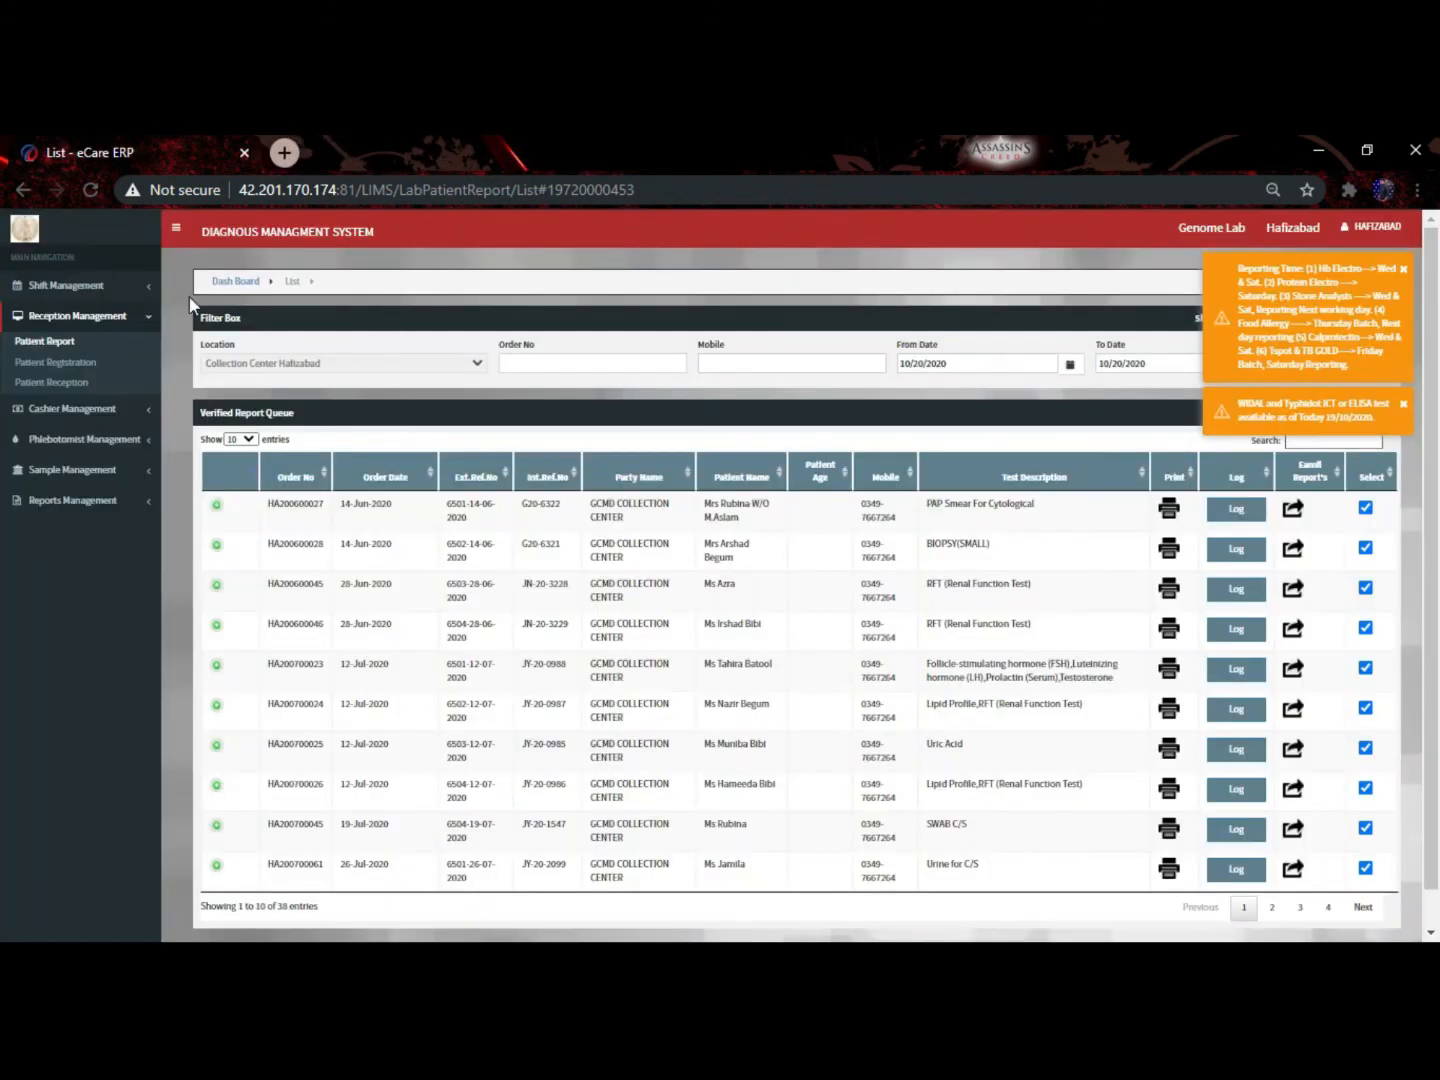
Open the cashier Invoice List and check its From Date without changing it
click(77, 409)
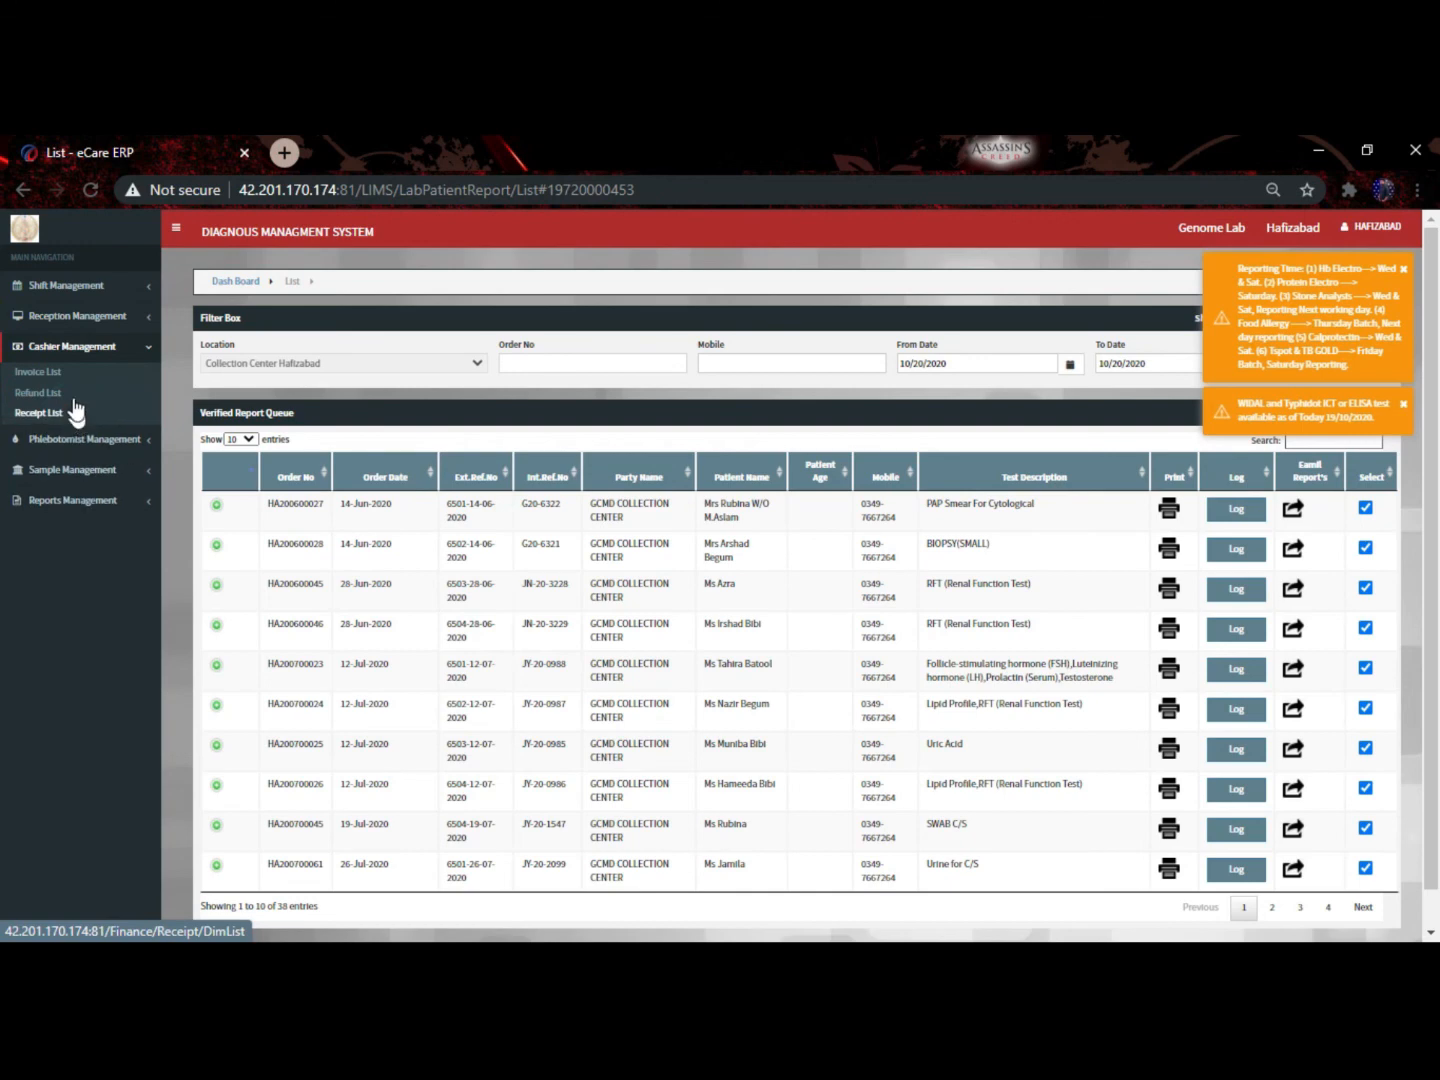
click(67, 374)
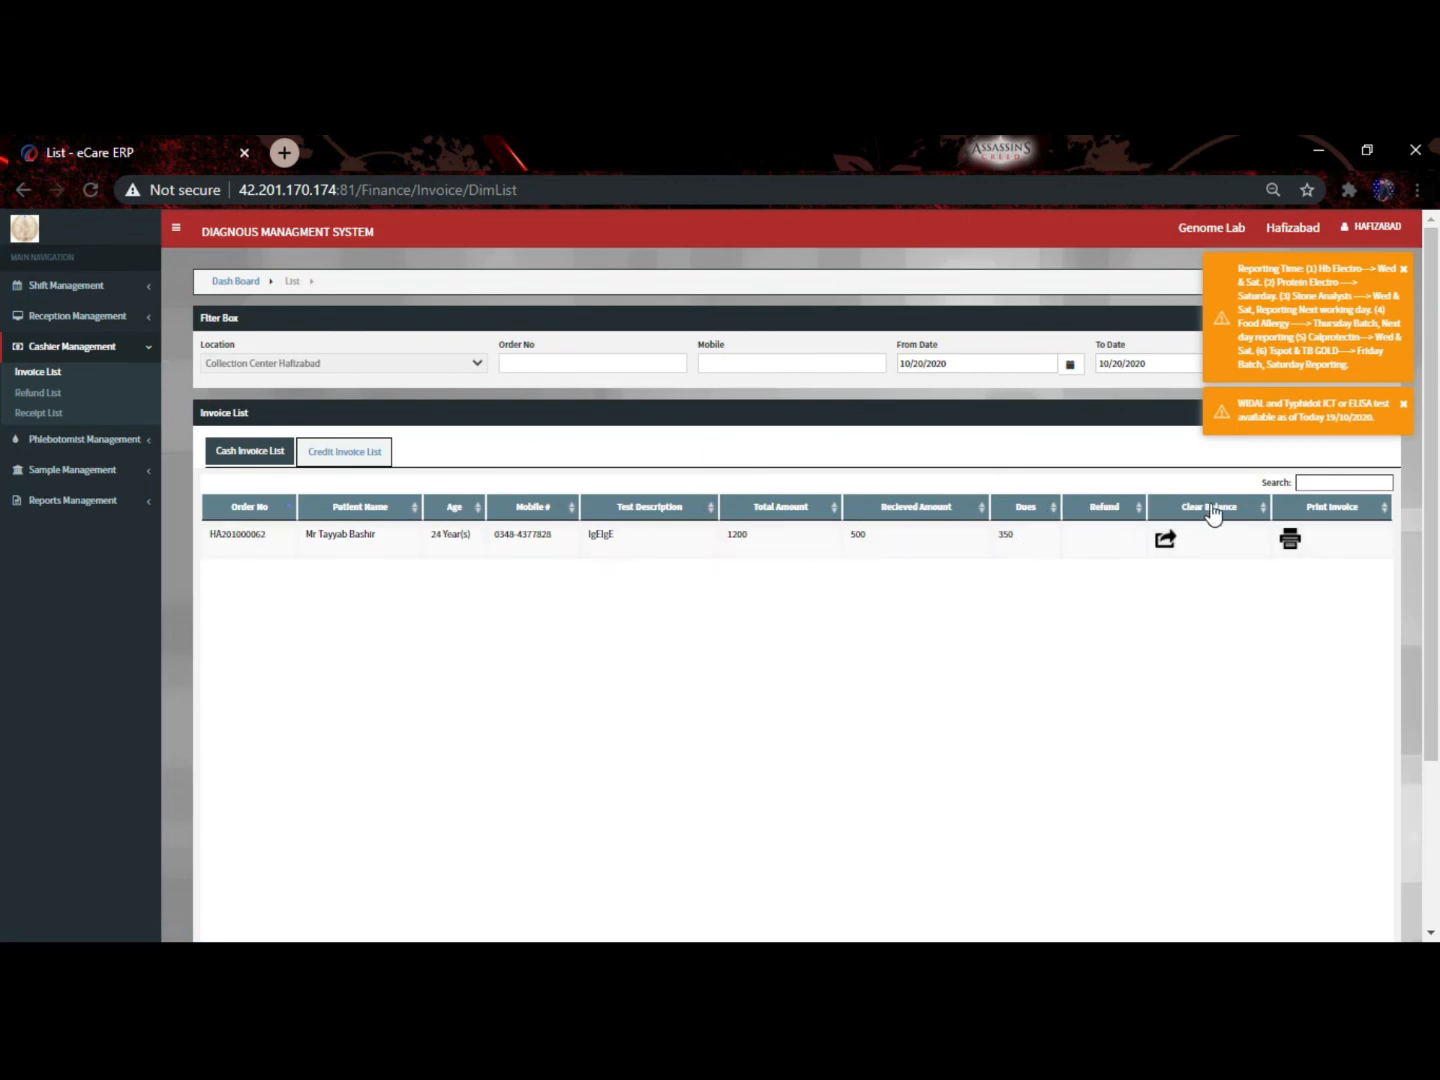
click(1098, 538)
click(937, 366)
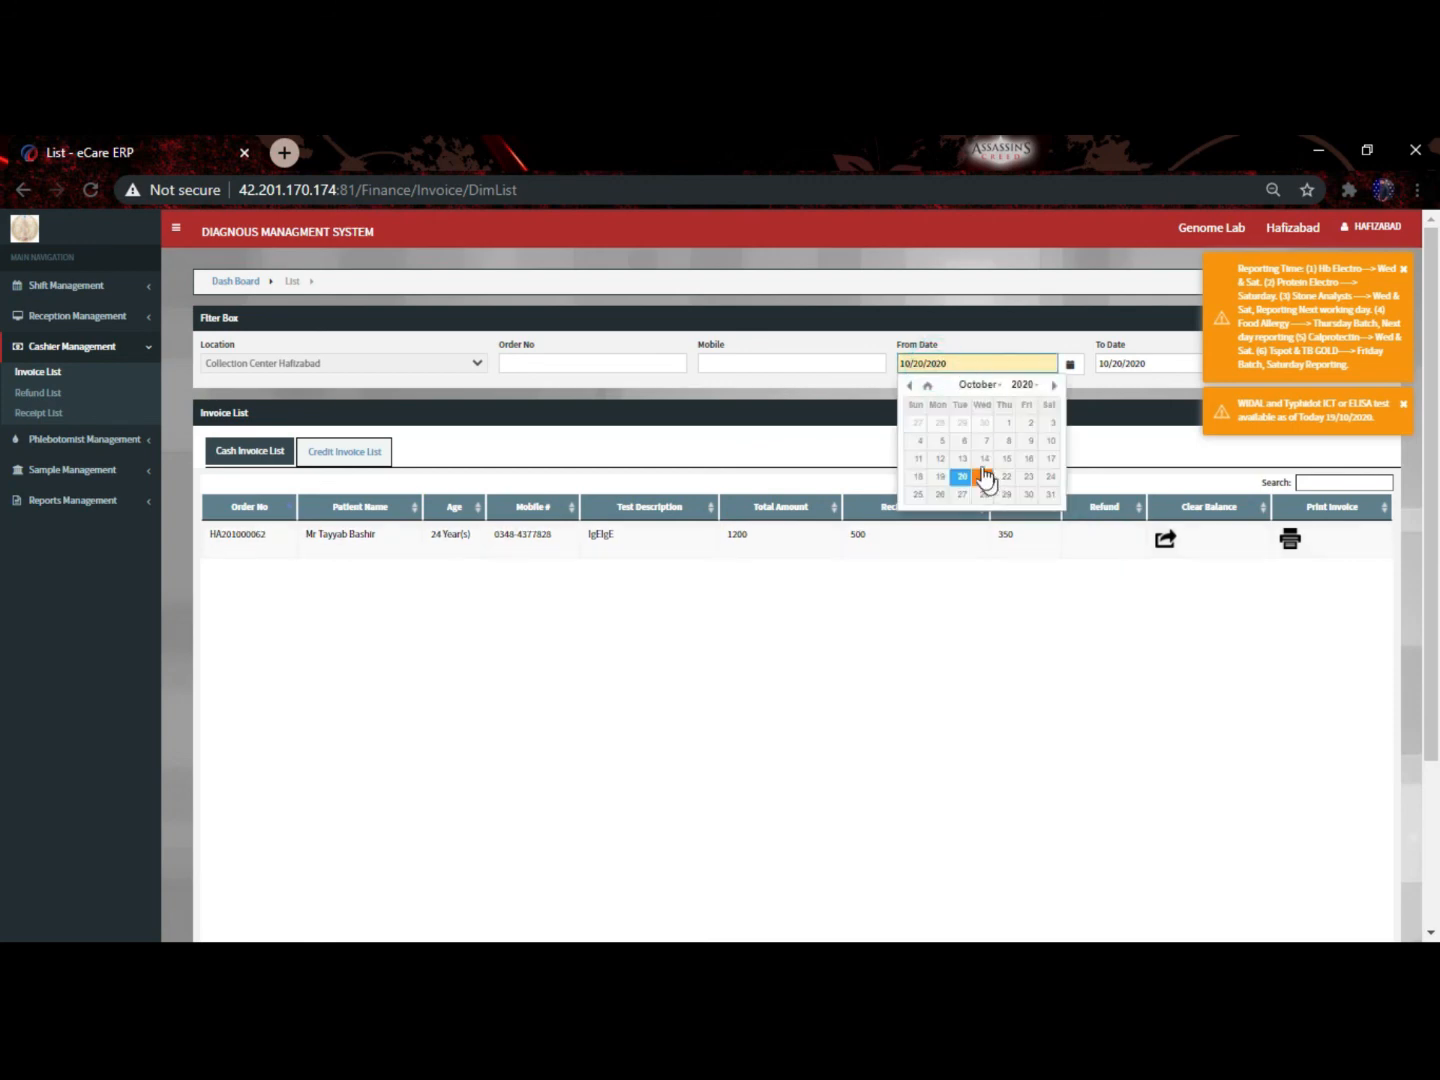
click(497, 420)
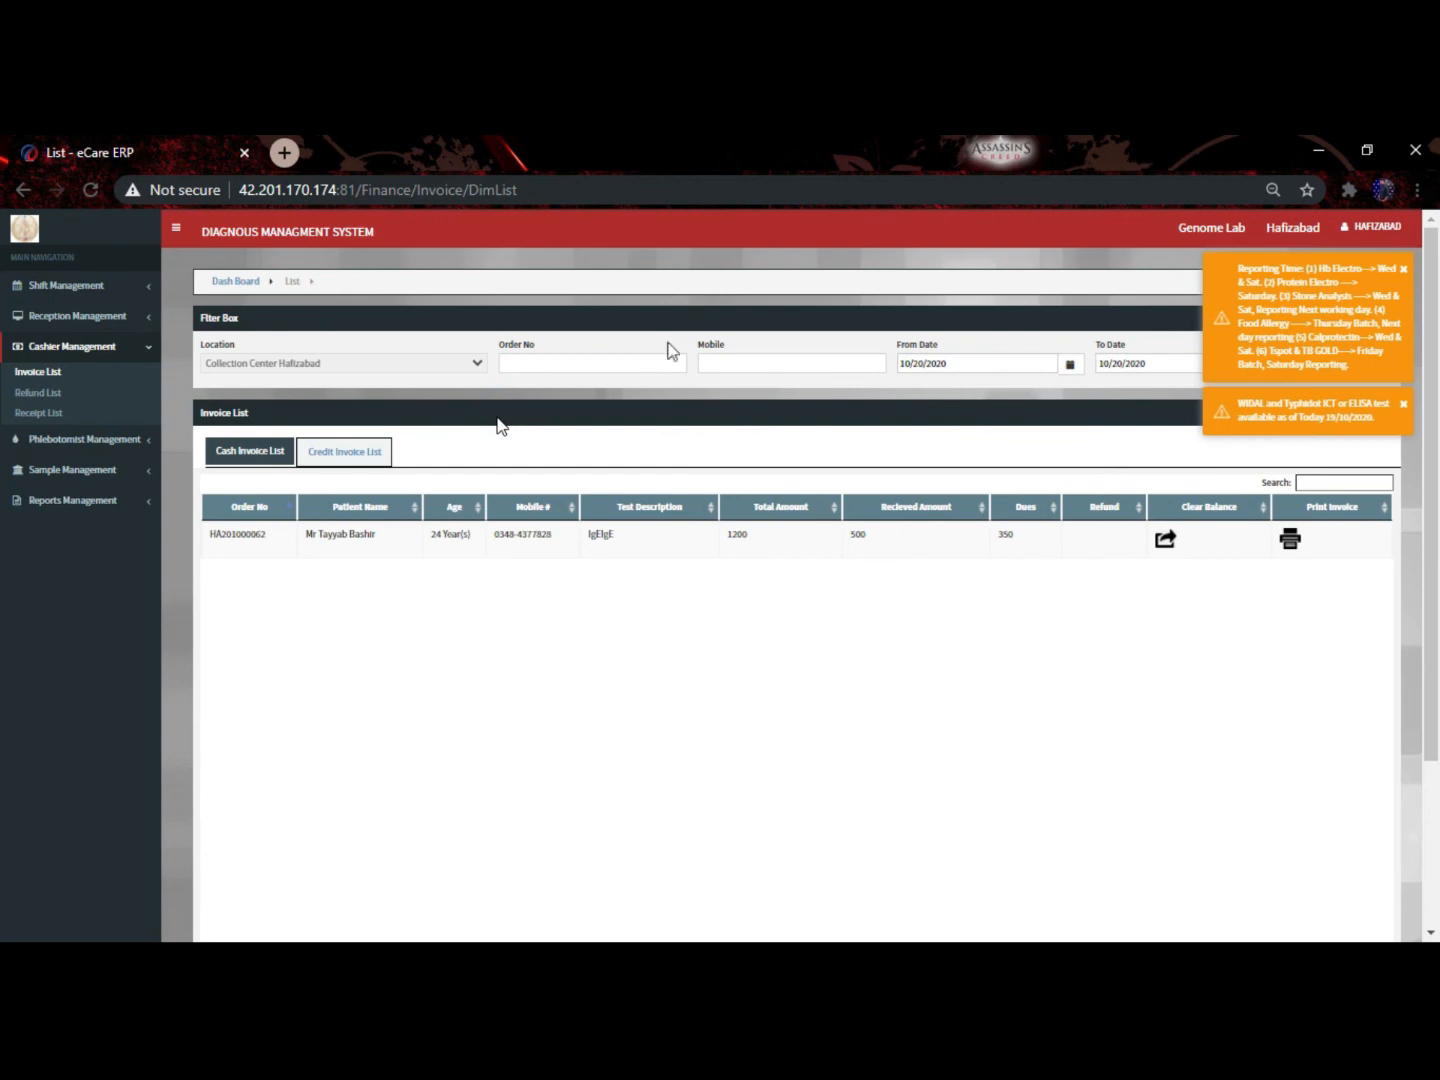
Dismiss the reporting-time and WIDAL/Typhidot notices, then log out of the HAFIZABAD account
click(1403, 268)
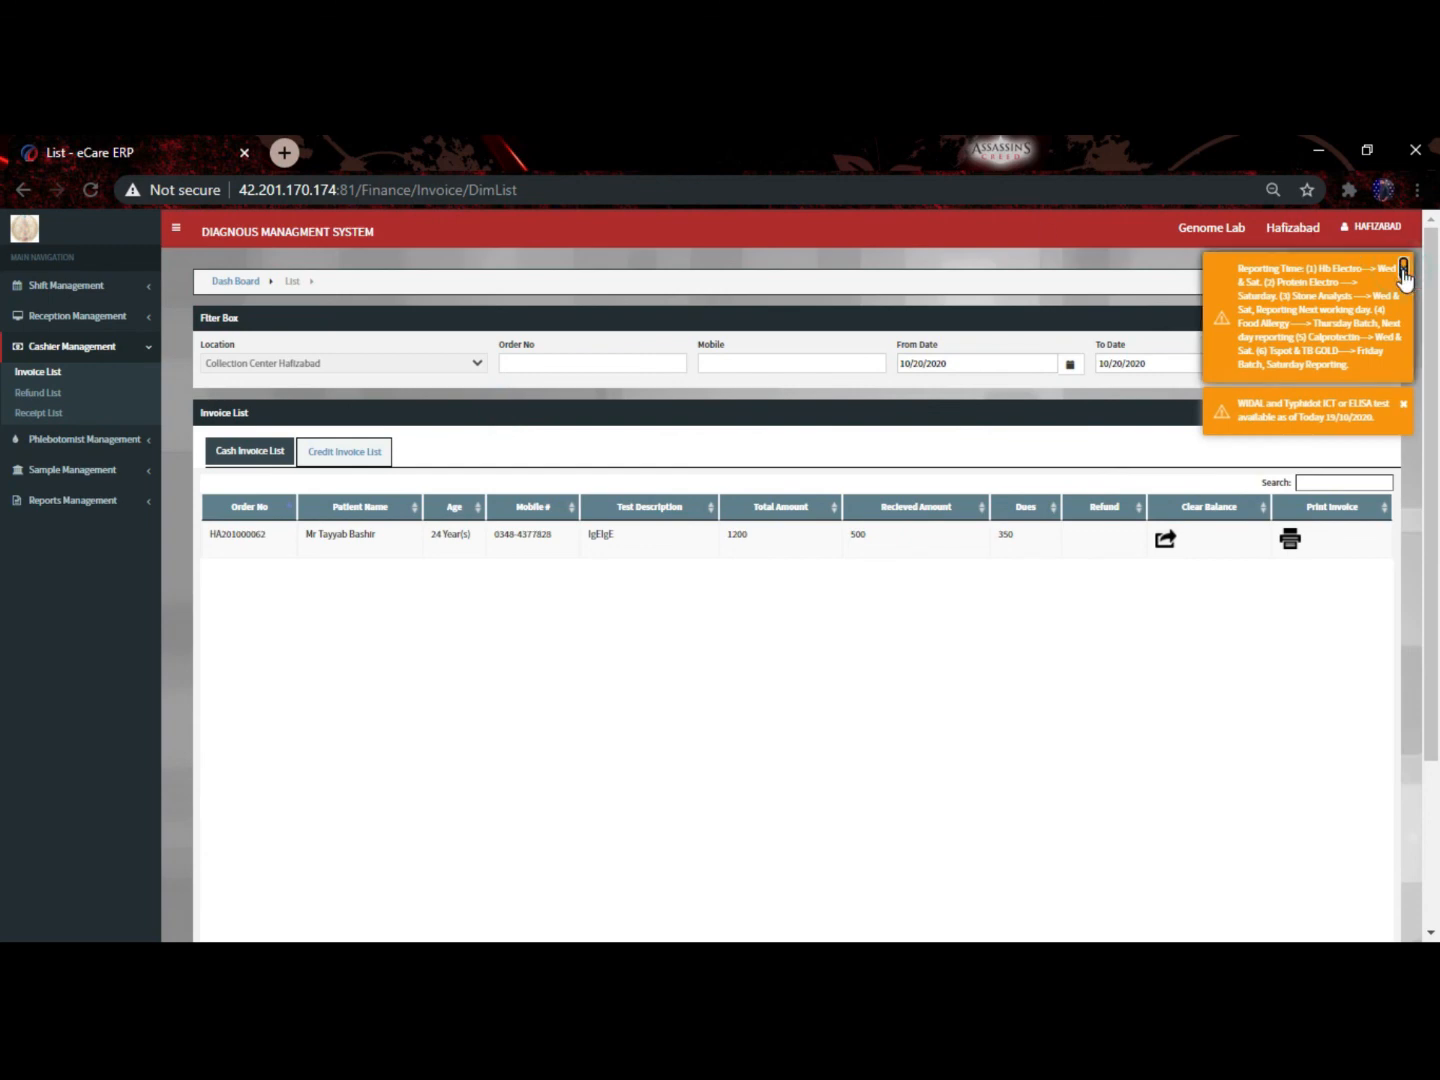
click(1404, 270)
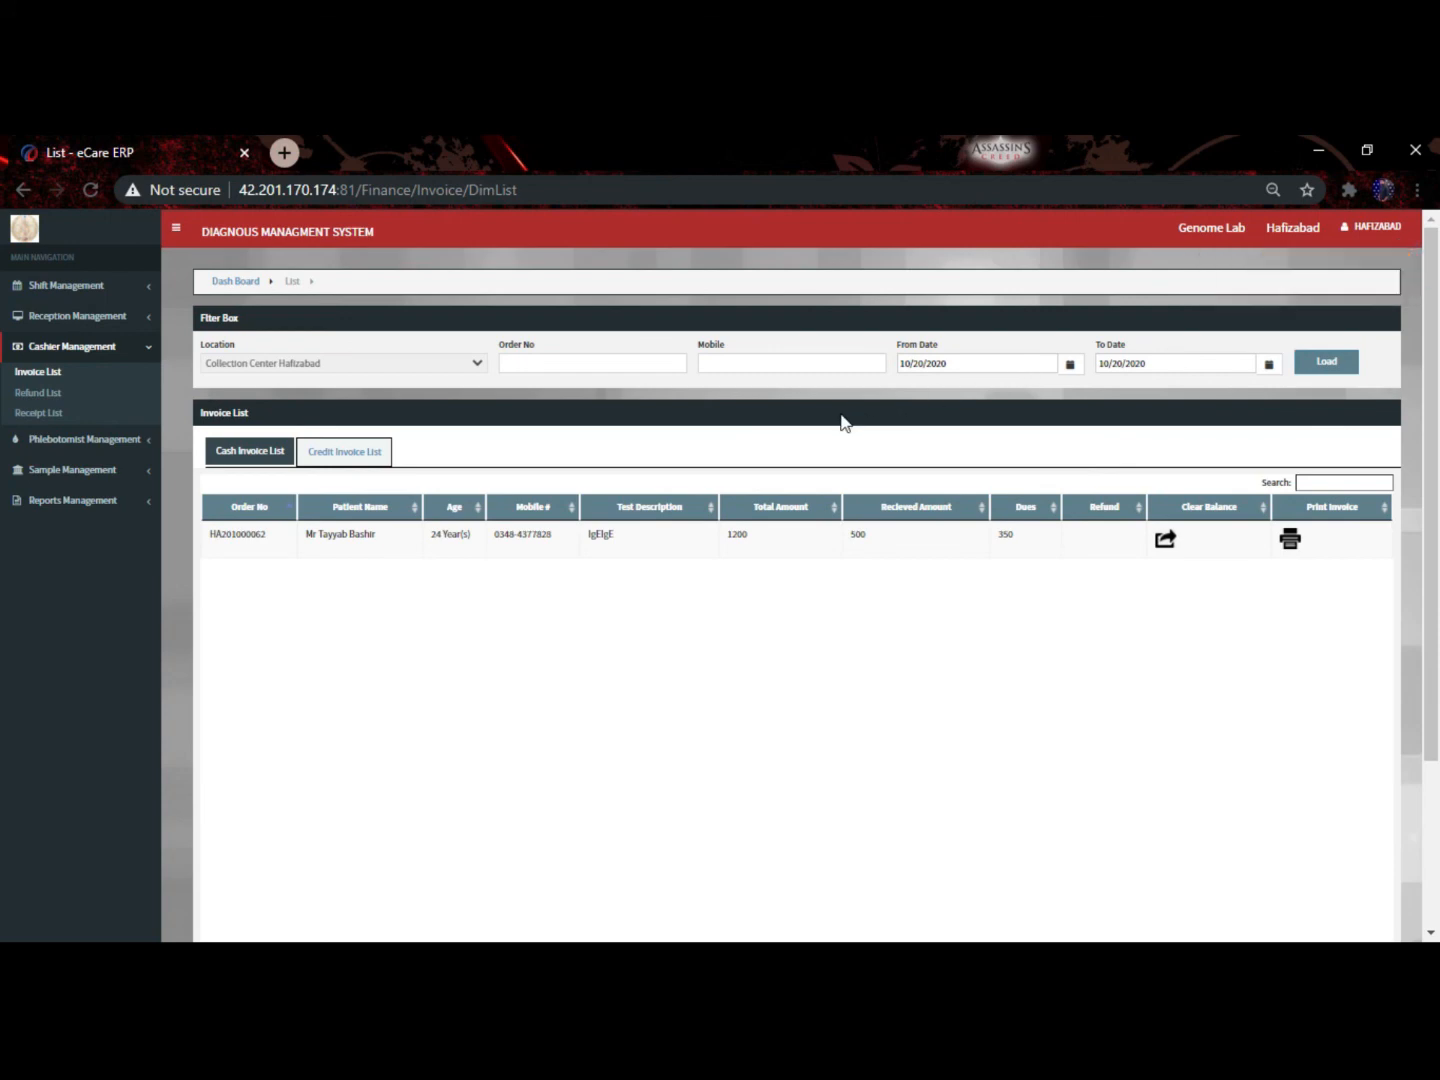
click(1379, 229)
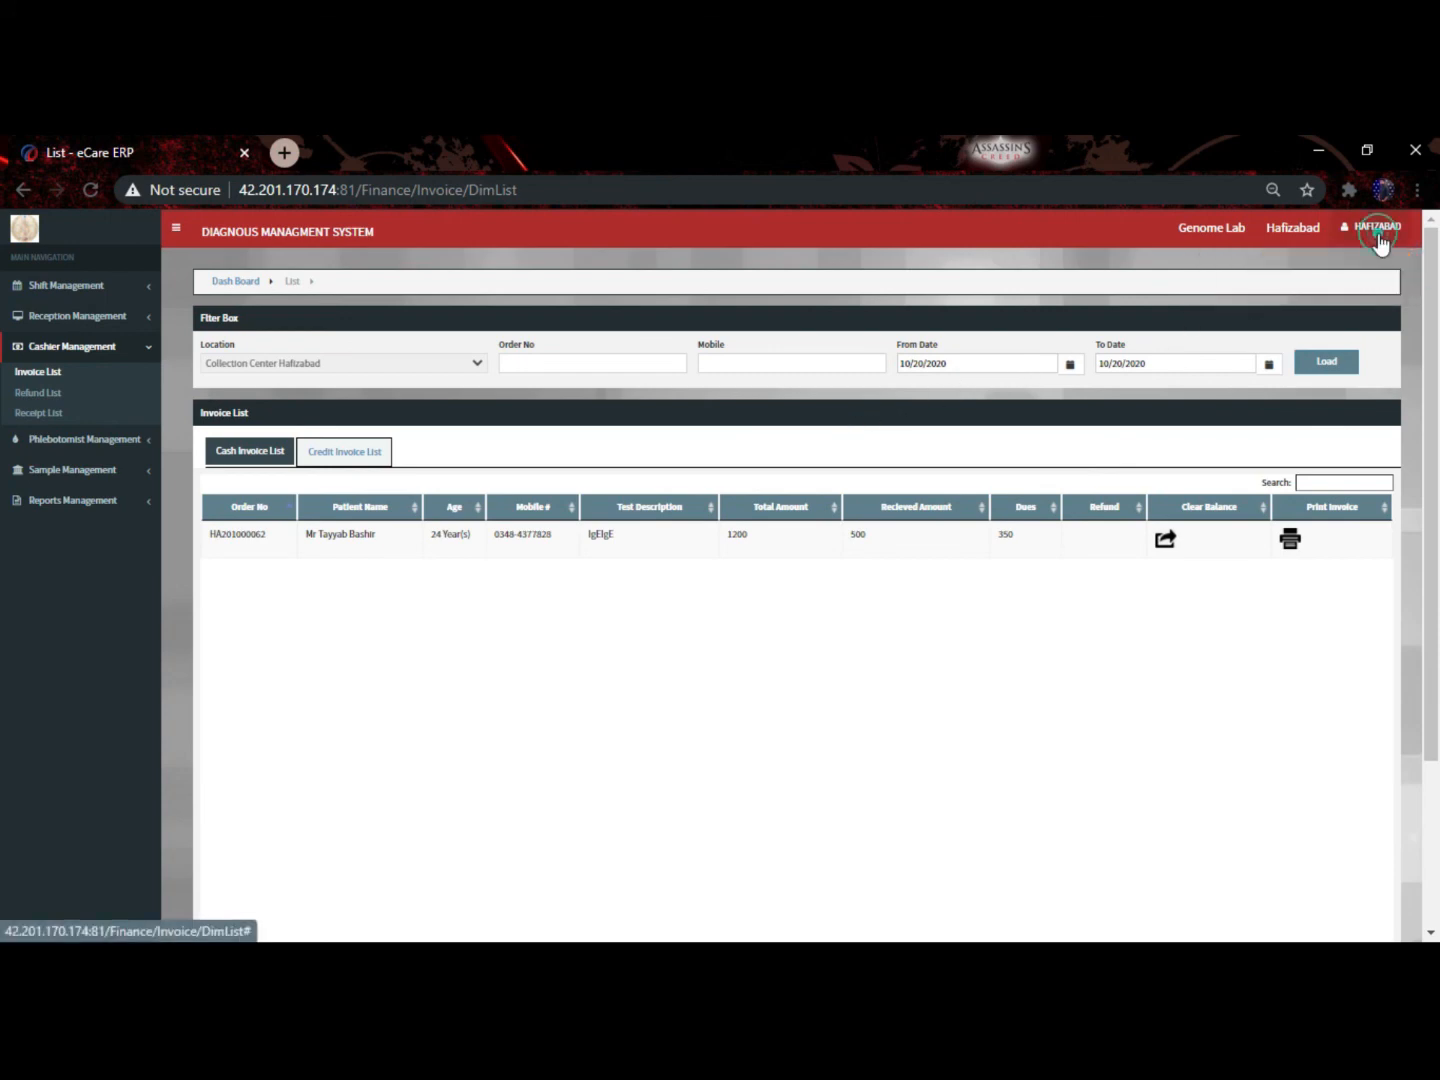
click(1282, 510)
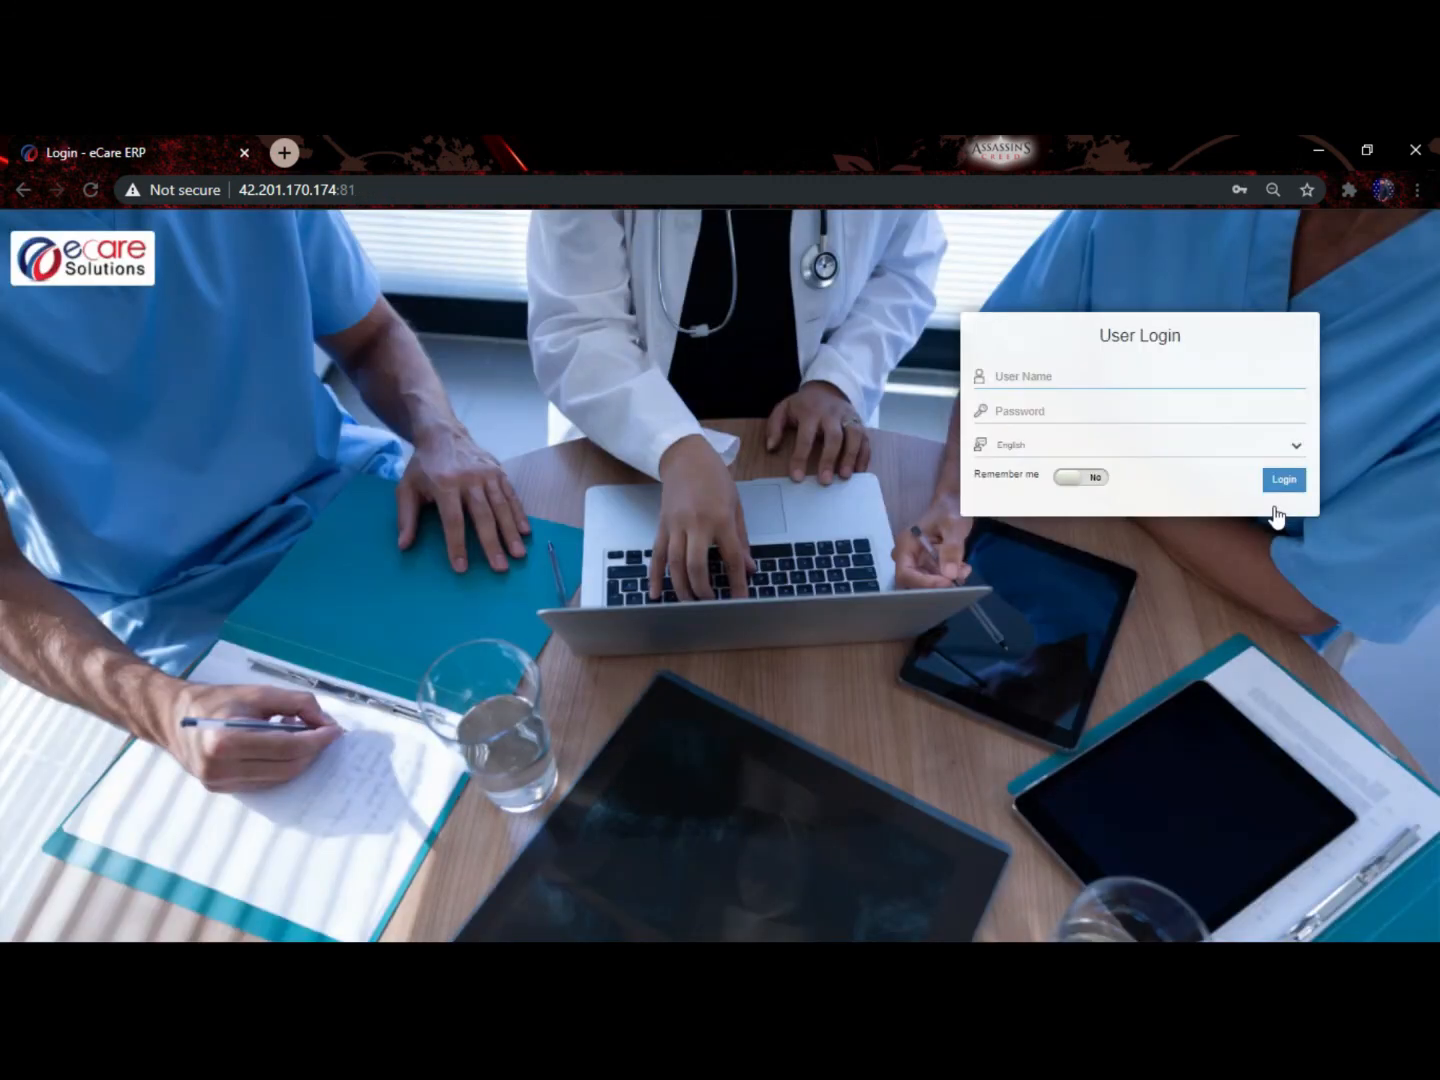